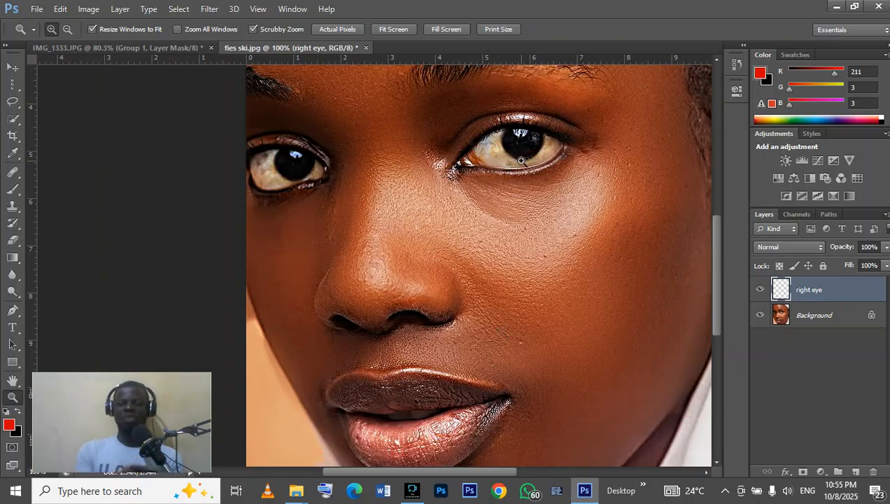
- Delete the "right eye" layer so only the Background layer is left
{"action": "scroll", "coordinate": [531, 214], "scroll_direction": "up", "scroll_amount": 5}
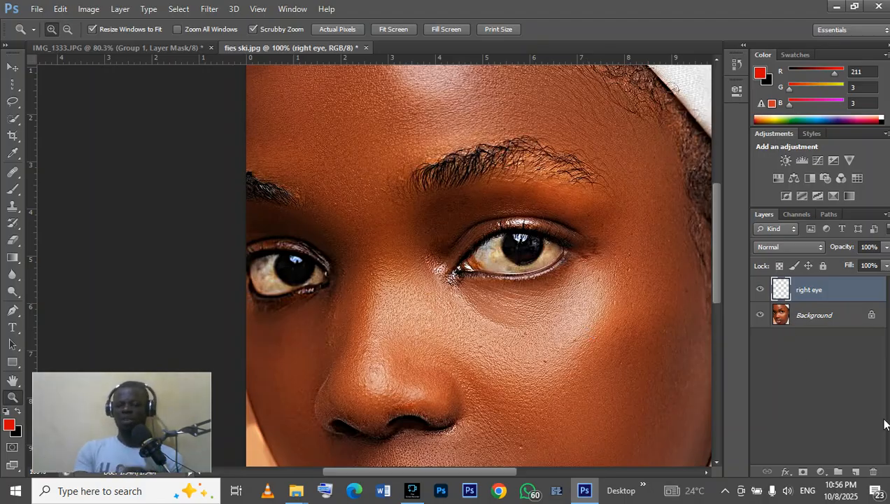
{"action": "left_click", "coordinate": [878, 472]}
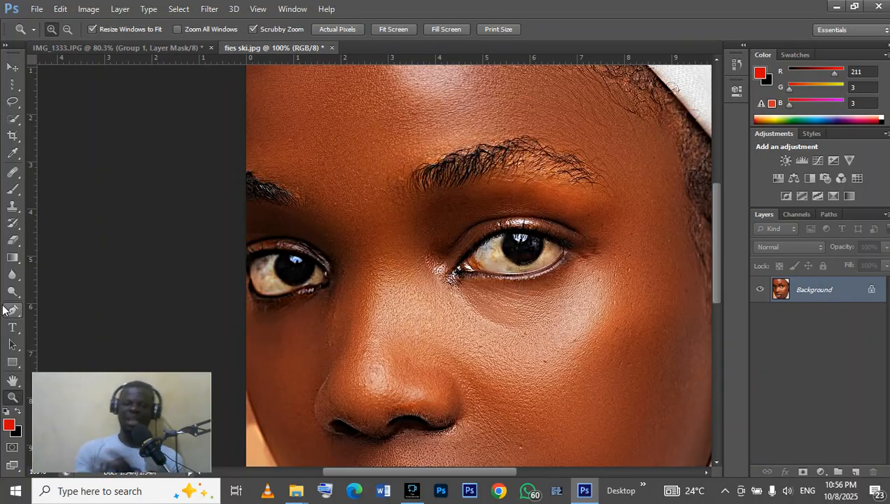
- Add a new empty layer above the Background and name it "right eye black"
{"action": "scroll", "coordinate": [679, 434], "scroll_direction": "down", "scroll_amount": 5}
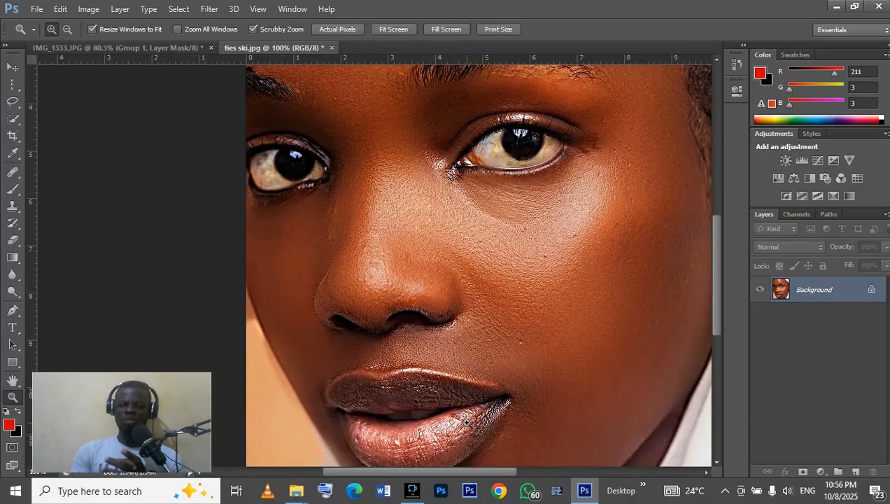
{"action": "scroll", "coordinate": [487, 276], "scroll_direction": "up", "scroll_amount": 2}
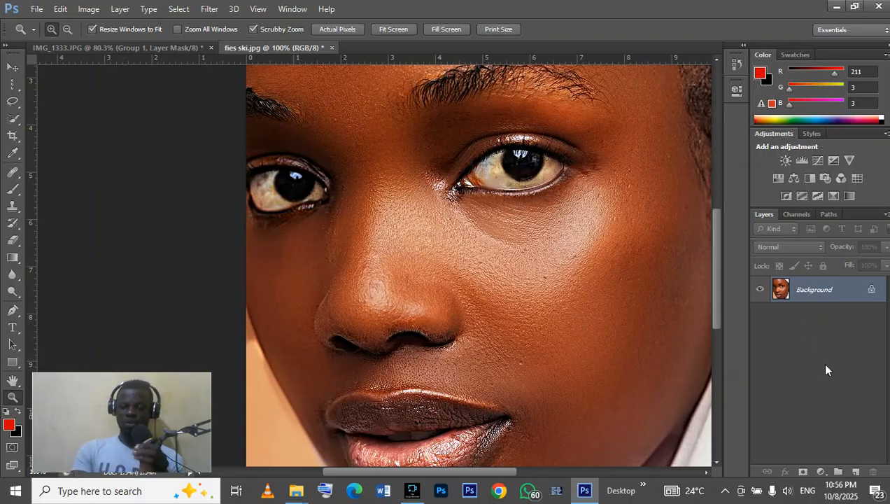
{"action": "left_click", "coordinate": [855, 477]}
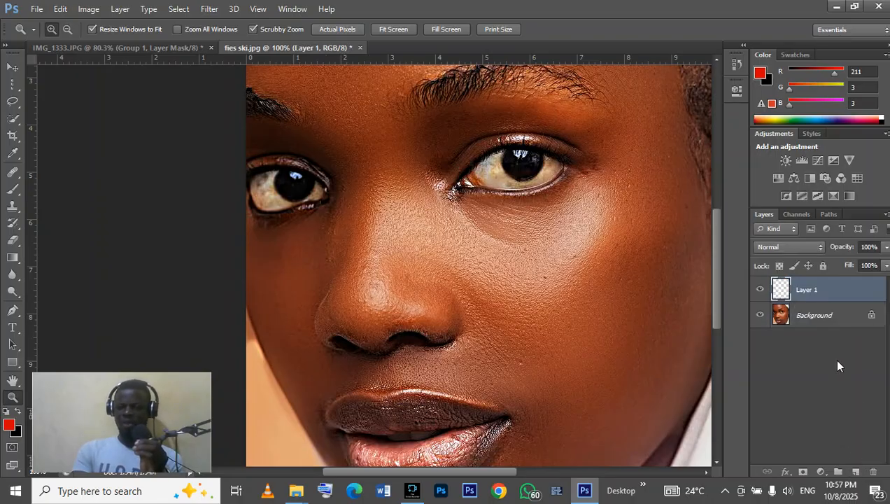
{"action": "double_click", "coordinate": [808, 293]}
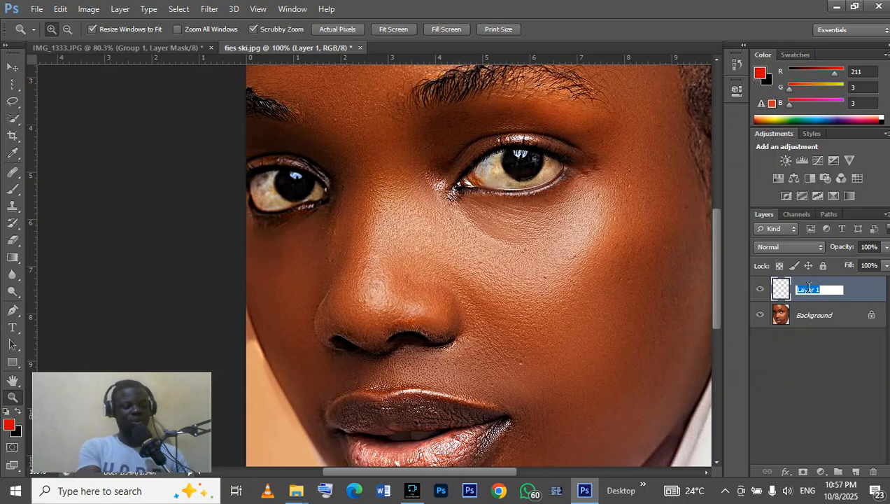
{"action": "type", "text": "d"}
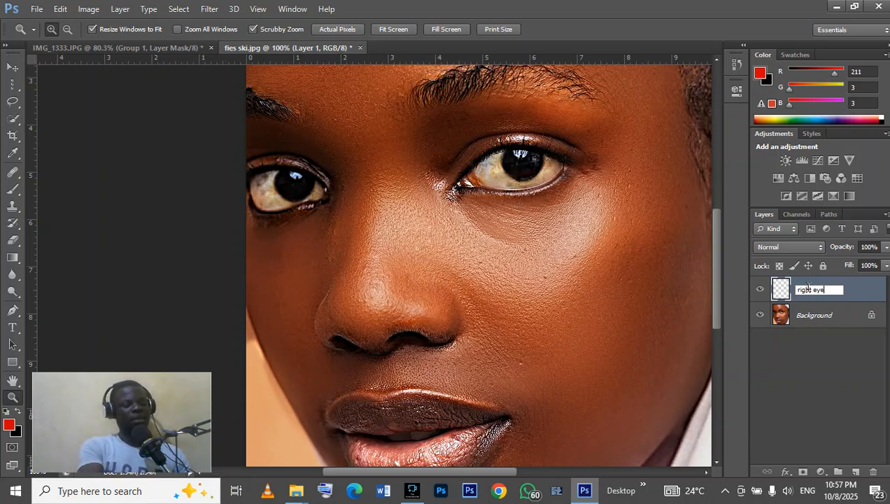
{"action": "type", "text": "ight eye bla"}
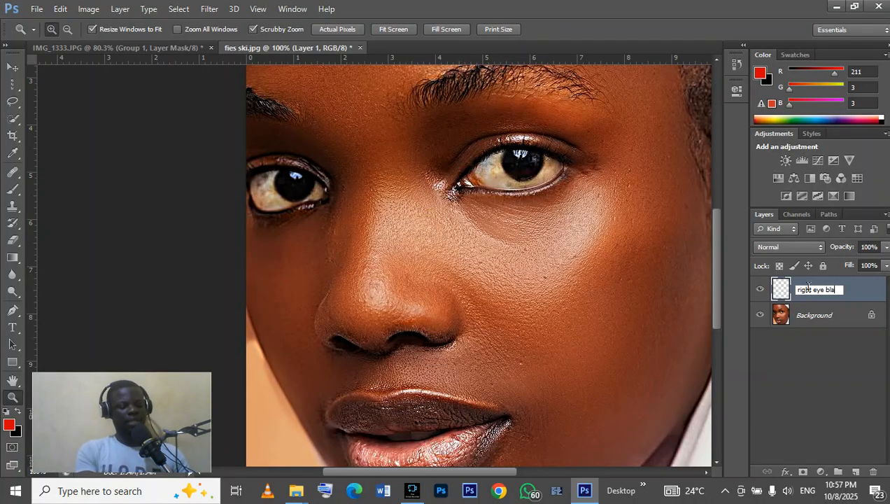
{"action": "type", "text": "ck"}
{"action": "key", "text": "Return"}
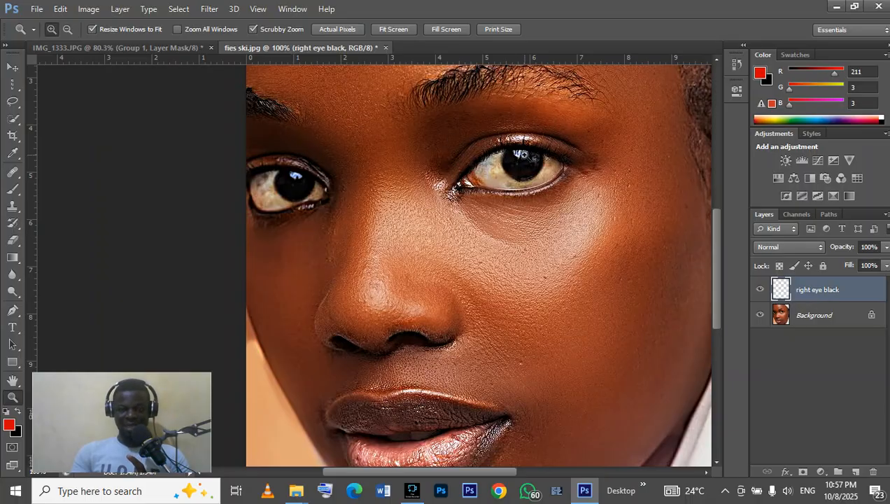
- With the Pen tool in Shape mode, start a black-filled outline curving from the iris's upper right edge to its lowest point
{"action": "left_click_drag", "start_coordinate": [492, 204], "coordinate": [521, 221]}
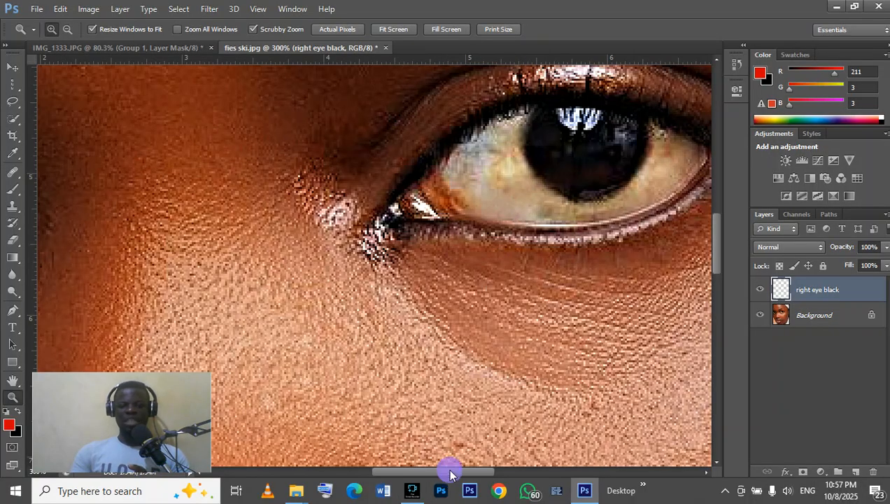
{"action": "left_click_drag", "start_coordinate": [452, 471], "coordinate": [498, 471]}
{"action": "left_click", "coordinate": [360, 195]}
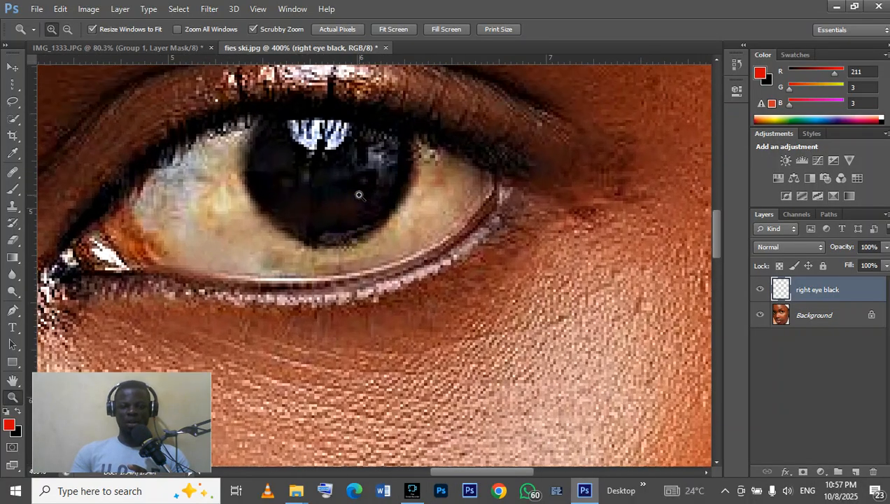
{"action": "left_click", "coordinate": [360, 195]}
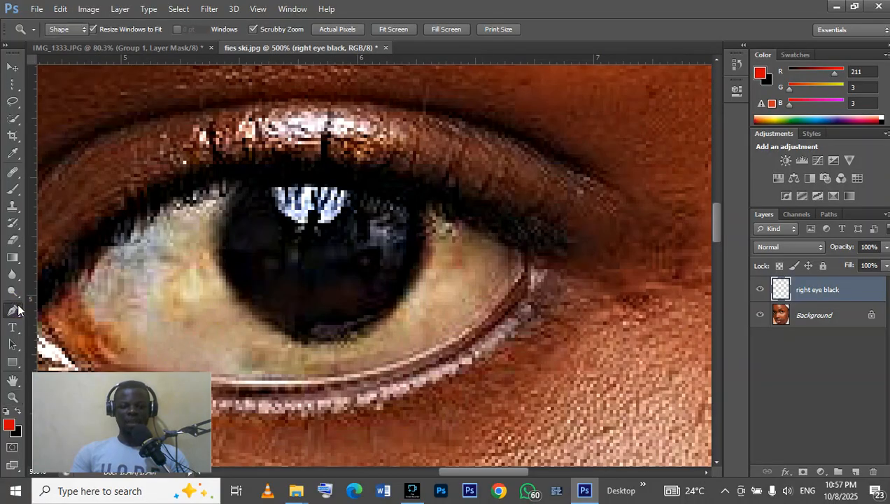
{"action": "left_click", "coordinate": [17, 310]}
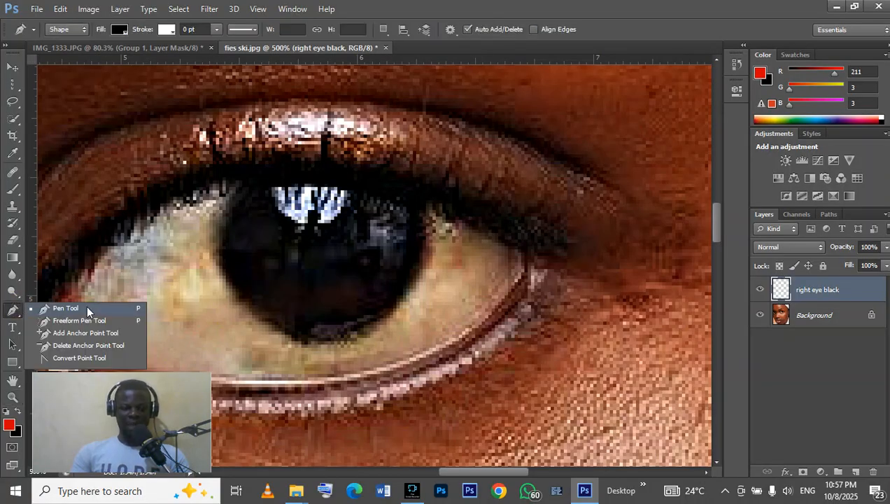
{"action": "left_click", "coordinate": [84, 308]}
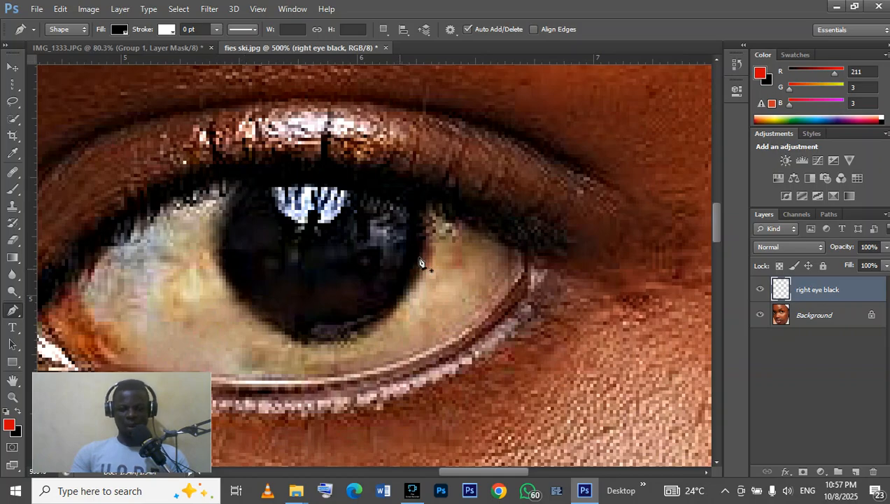
{"action": "left_click", "coordinate": [425, 204]}
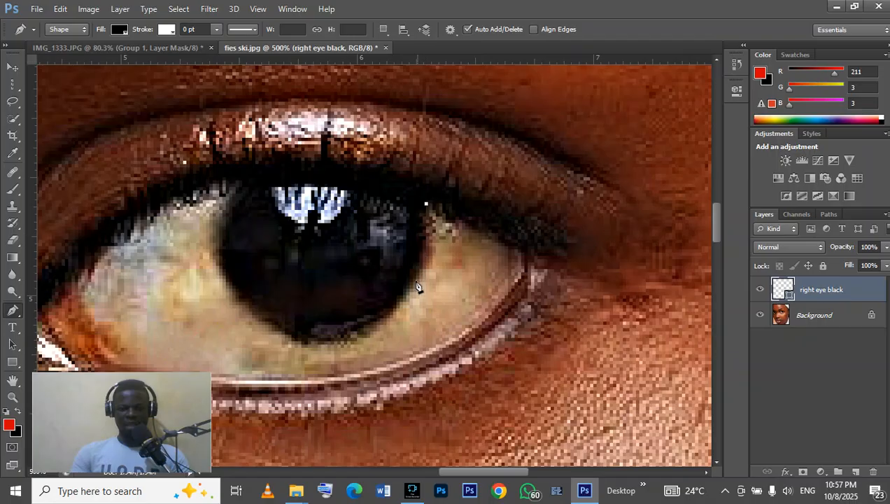
{"action": "left_click_drag", "start_coordinate": [305, 341], "coordinate": [155, 348]}
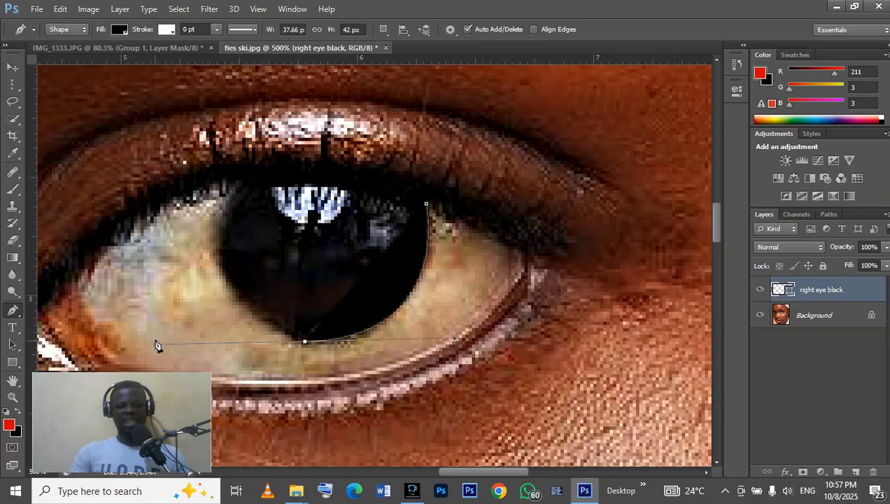
- Undo a misplaced anchor, remove the outgoing curve handle and close the outline around the iris as a shape about 65 by 53 px
{"action": "left_click", "coordinate": [168, 228]}
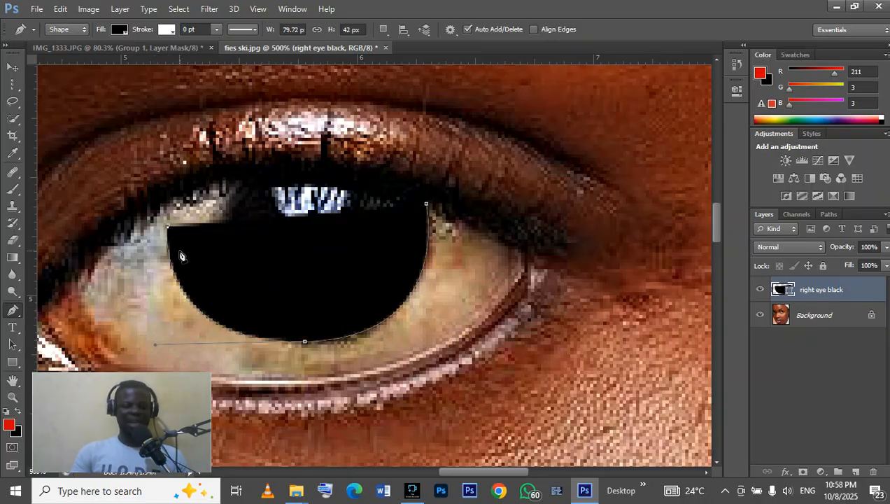
{"action": "key", "text": "ctrl+z"}
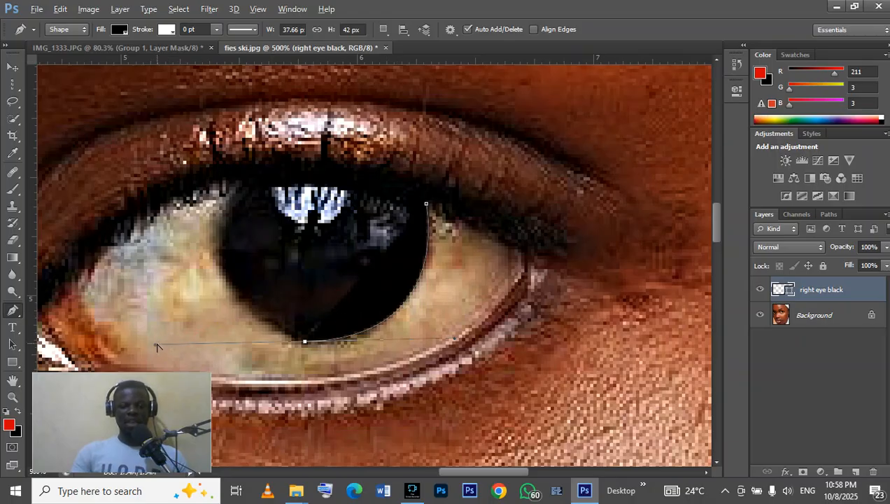
{"action": "left_click_drag", "start_coordinate": [156, 345], "coordinate": [305, 342]}
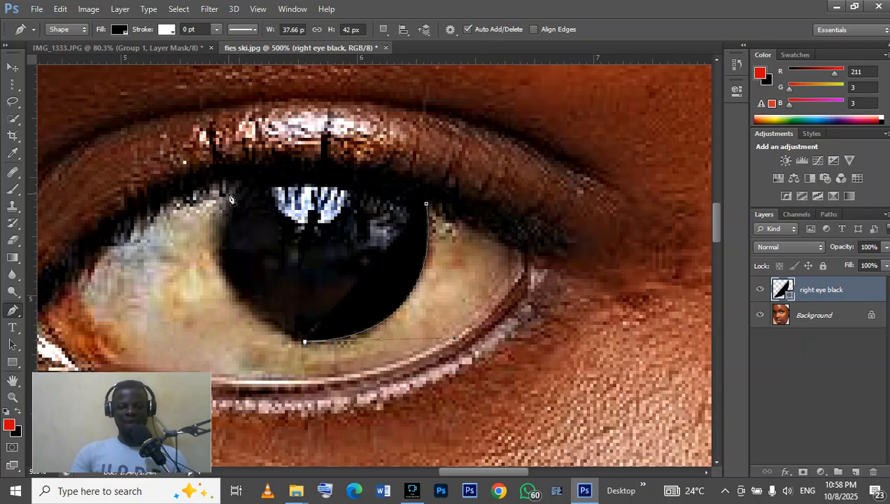
{"action": "mouse_move", "coordinate": [229, 195]}
{"action": "left_mouse_down"}
{"action": "mouse_move", "coordinate": [274, 127]}
{"action": "mouse_move", "coordinate": [253, 61]}
{"action": "mouse_move", "coordinate": [286, 78]}
{"action": "mouse_move", "coordinate": [267, 84]}
{"action": "mouse_move", "coordinate": [289, 88]}
{"action": "mouse_move", "coordinate": [229, 204]}
{"action": "left_mouse_up"}
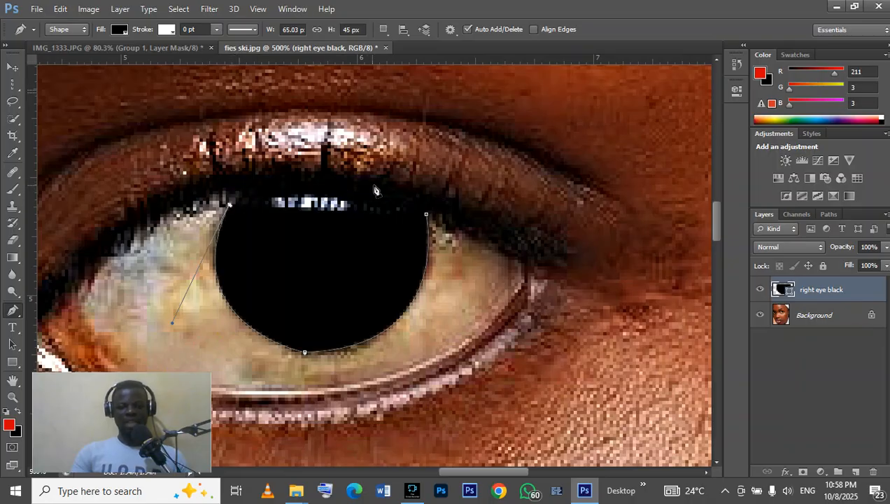
{"action": "mouse_move", "coordinate": [393, 198]}
{"action": "left_mouse_down"}
{"action": "mouse_move", "coordinate": [414, 250]}
{"action": "mouse_move", "coordinate": [529, 253]}
{"action": "mouse_move", "coordinate": [393, 201]}
{"action": "left_mouse_up"}
{"action": "left_click", "coordinate": [425, 217]}
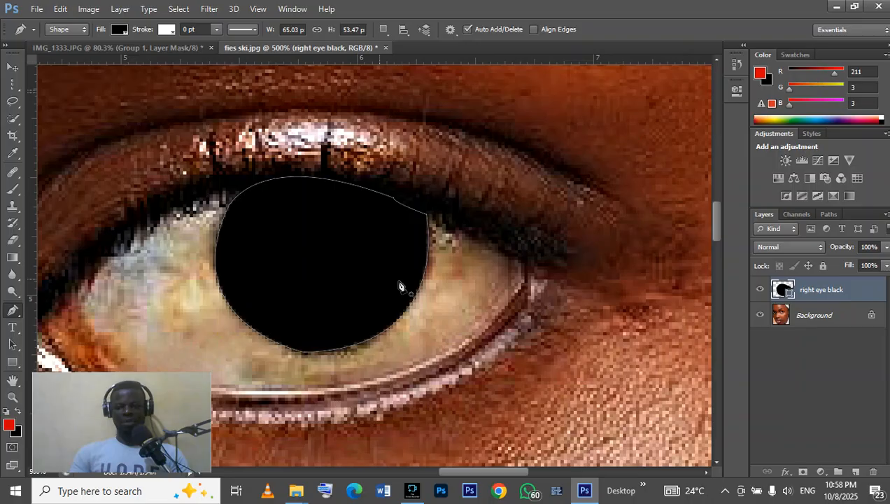
- Convert the "right eye black" shape layer to a smart object
{"action": "right_click", "coordinate": [855, 296]}
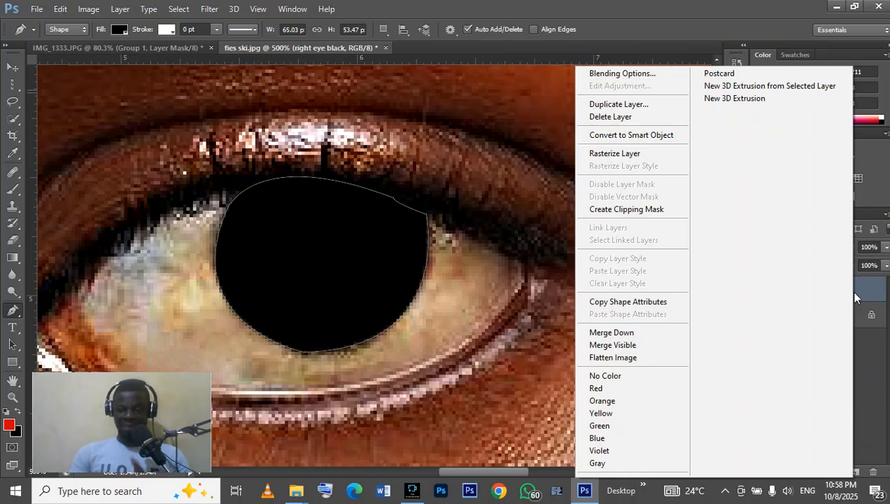
{"action": "left_click", "coordinate": [641, 136]}
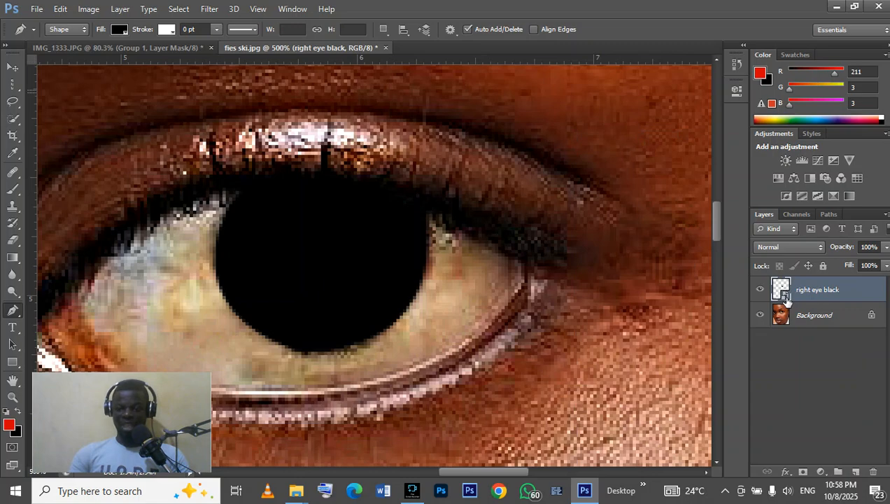
- Try a red fill on the shape inside the smart object, save it back to the portrait, and undo the update
{"action": "double_click", "coordinate": [787, 298]}
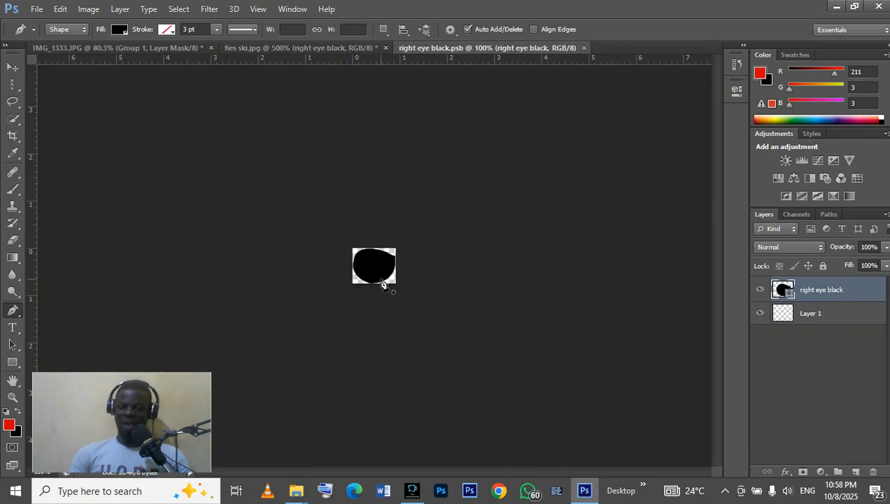
{"action": "left_click", "coordinate": [119, 31]}
{"action": "left_click", "coordinate": [89, 91]}
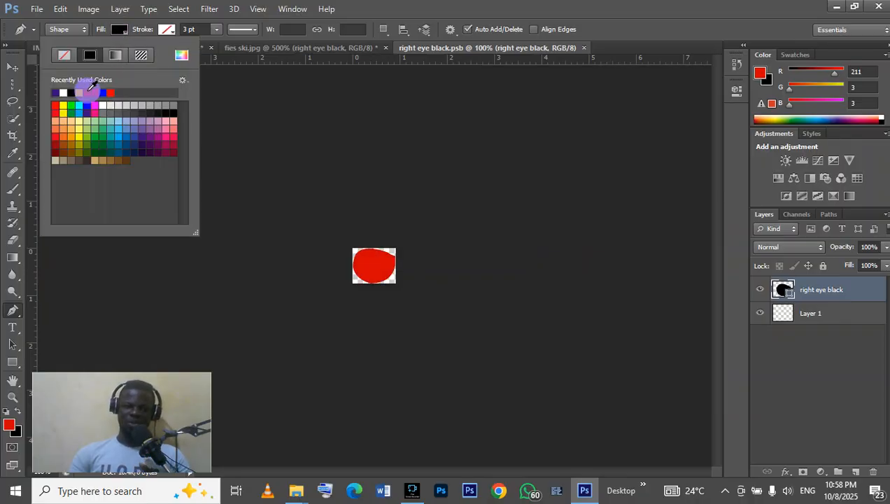
{"action": "left_click", "coordinate": [585, 46]}
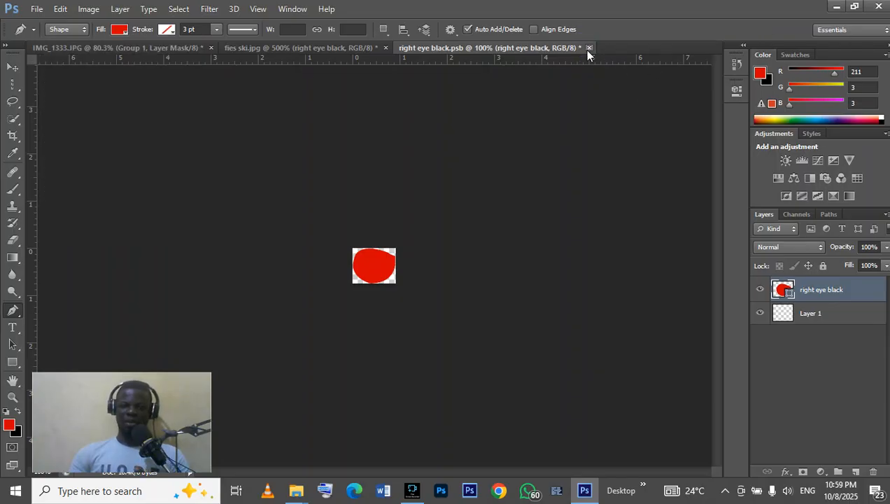
{"action": "left_click", "coordinate": [589, 47]}
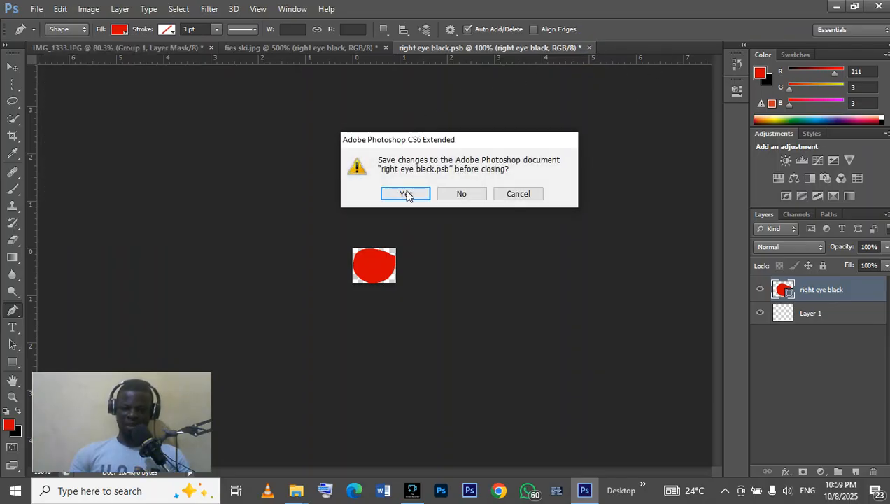
{"action": "left_click", "coordinate": [406, 194]}
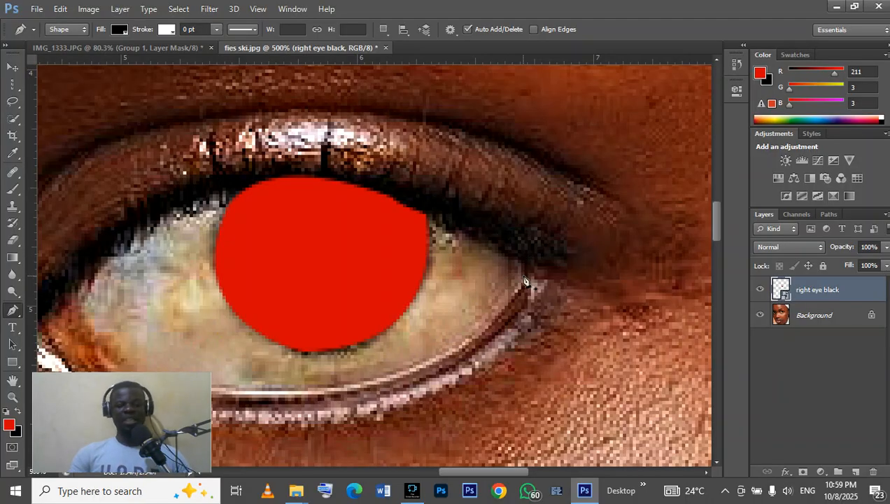
{"action": "key", "text": "ctrl+z"}
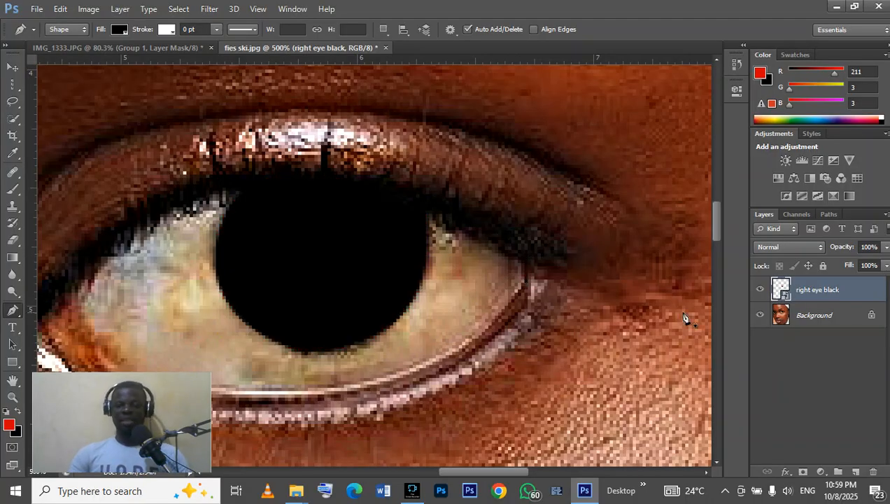
- Try the Multiply blend mode on the "right eye black" layer and toggle the layer's visibility to compare
{"action": "left_click", "coordinate": [794, 248]}
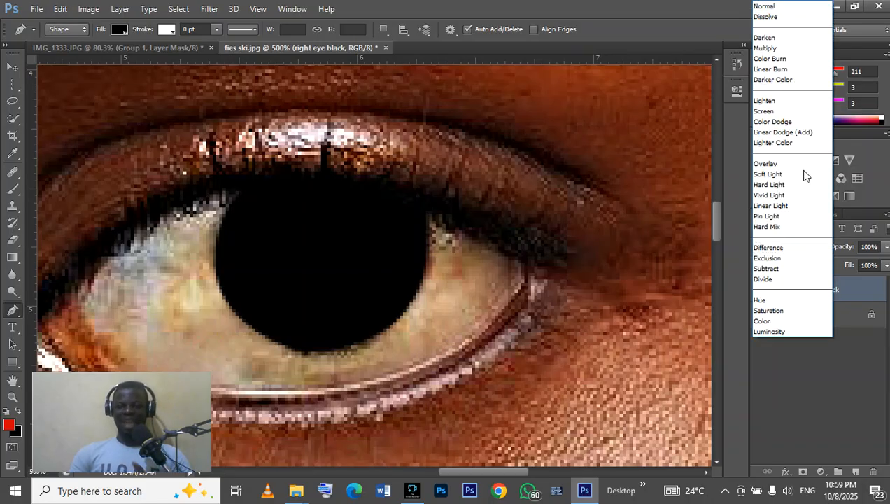
{"action": "left_click", "coordinate": [780, 48]}
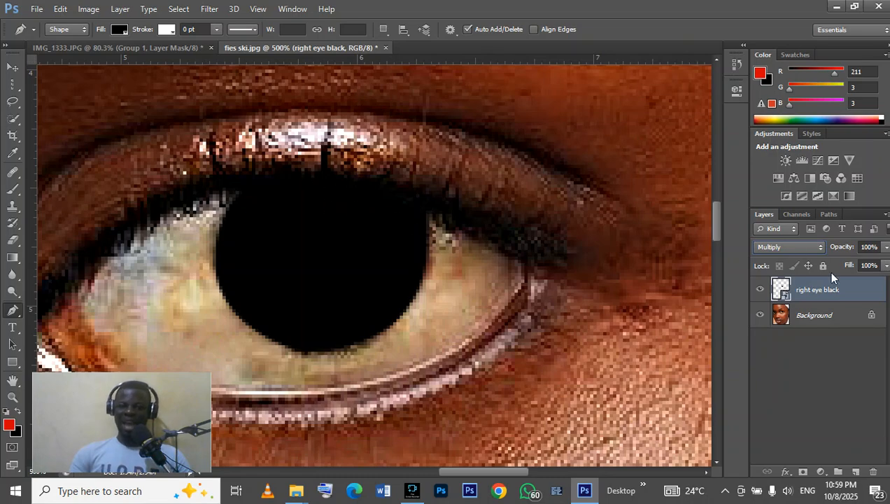
{"action": "left_click", "coordinate": [761, 290]}
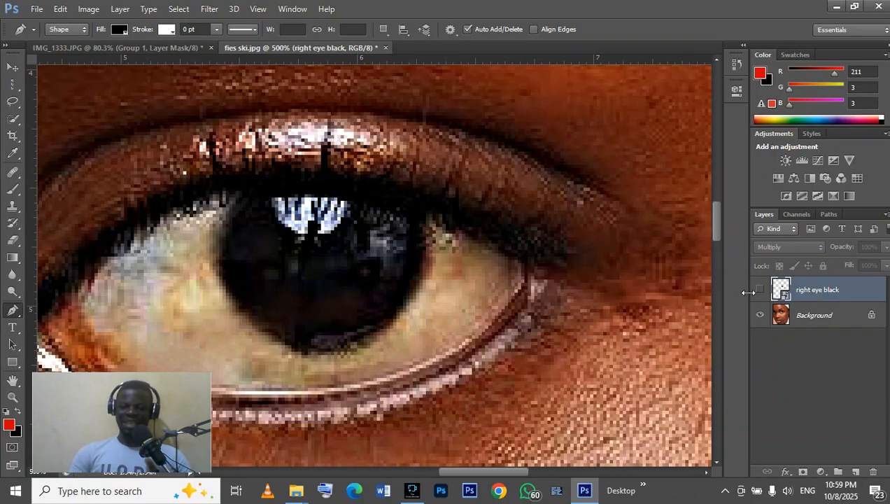
{"action": "left_click", "coordinate": [761, 291]}
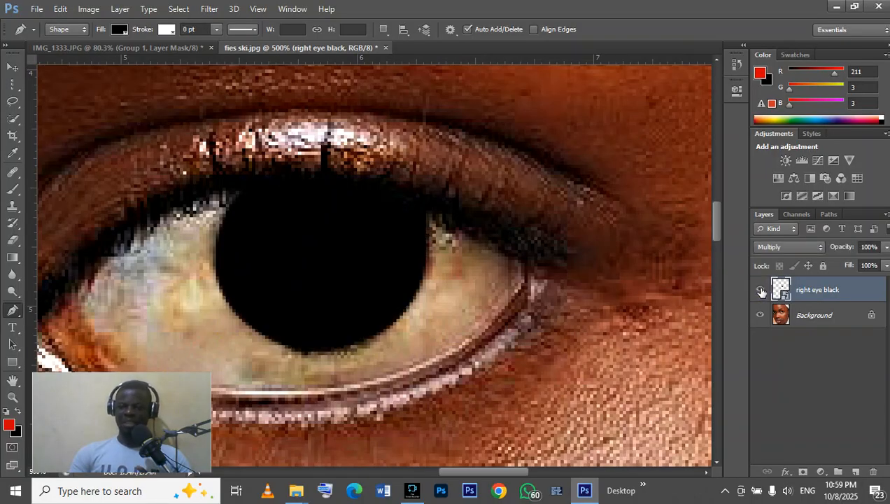
- Set the blend mode of the "right eye black" layer to Overlay
{"action": "left_click", "coordinate": [805, 249]}
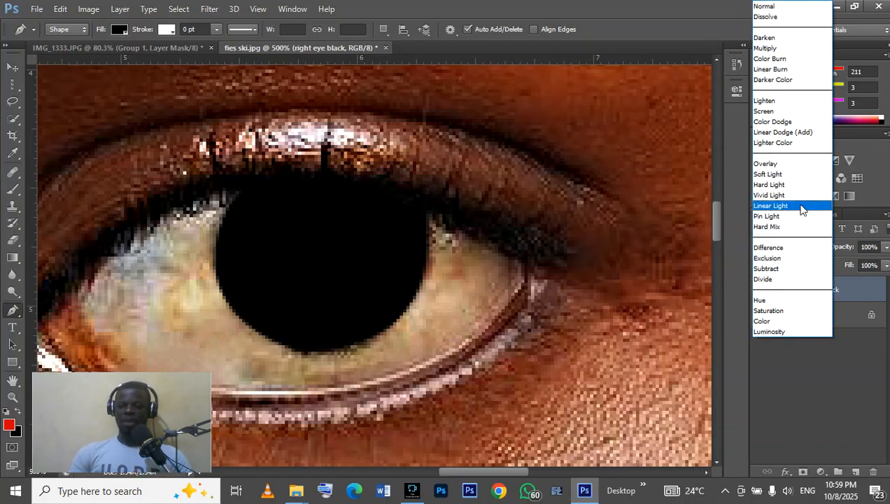
{"action": "left_click", "coordinate": [767, 163]}
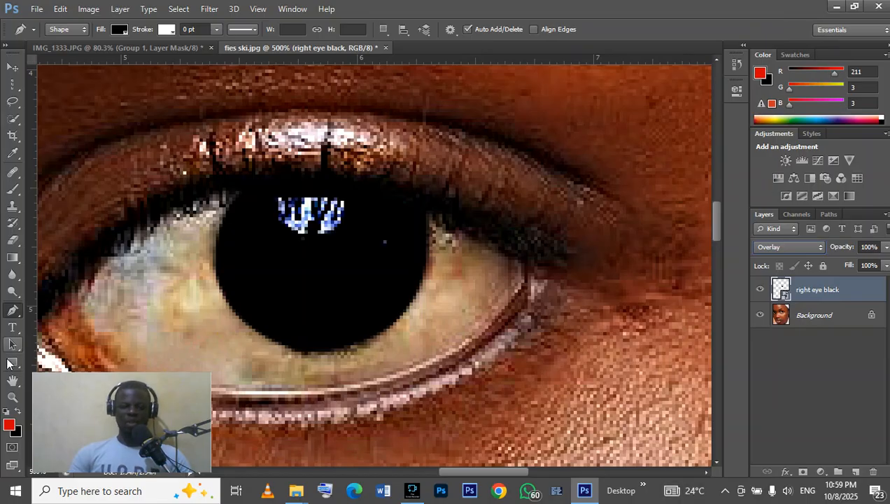
- Fit the whole portrait on screen and deselect the active selection
{"action": "left_click", "coordinate": [13, 397]}
{"action": "right_click", "coordinate": [499, 281]}
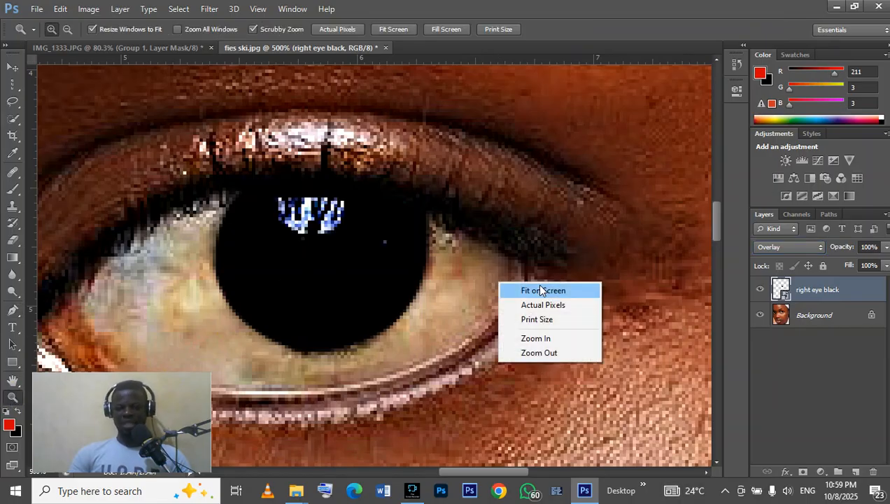
{"action": "left_click", "coordinate": [536, 285]}
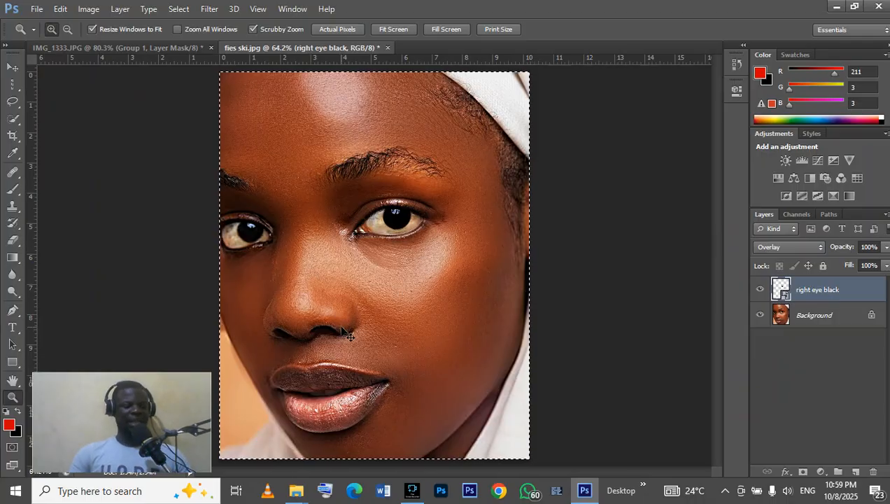
{"action": "key", "text": "ctrl+d"}
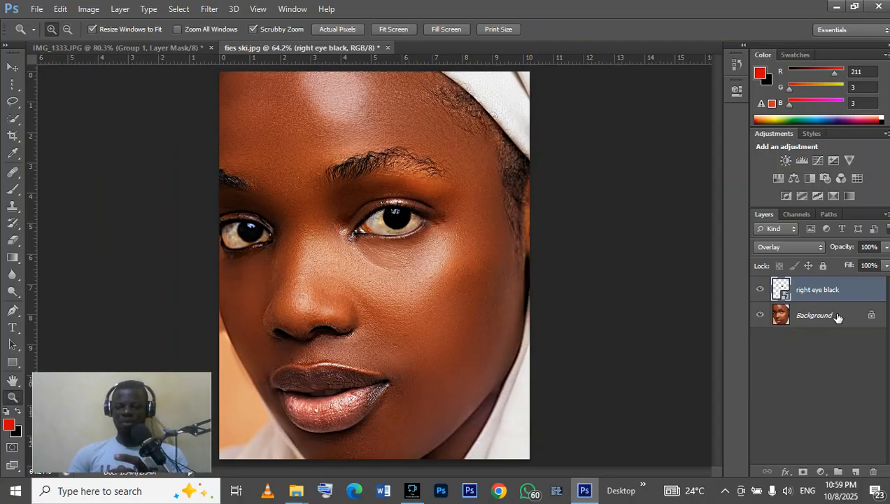
- Add a new layer directly above the Background and rename it "right eye white"
{"action": "right_click", "coordinate": [415, 259]}
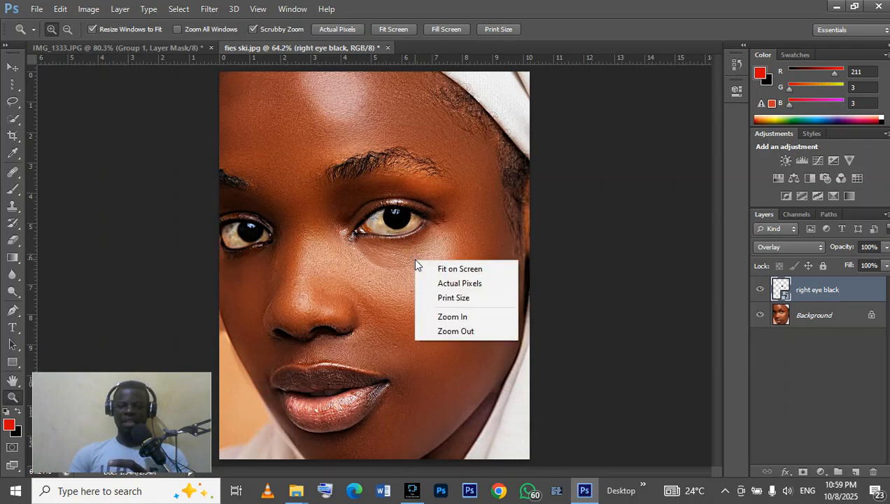
{"action": "left_click", "coordinate": [420, 263]}
{"action": "left_click", "coordinate": [416, 259]}
{"action": "left_click", "coordinate": [416, 259]}
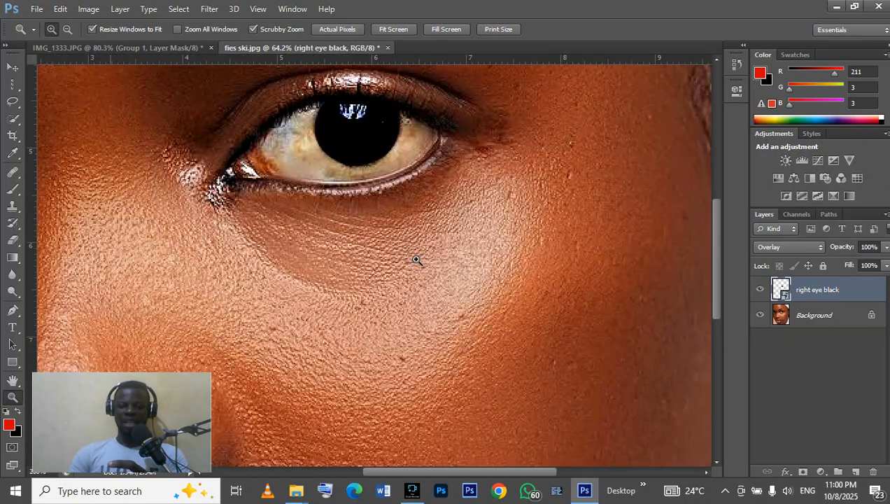
{"action": "left_click", "coordinate": [417, 260]}
{"action": "scroll", "coordinate": [416, 259], "scroll_direction": "up", "scroll_amount": 1}
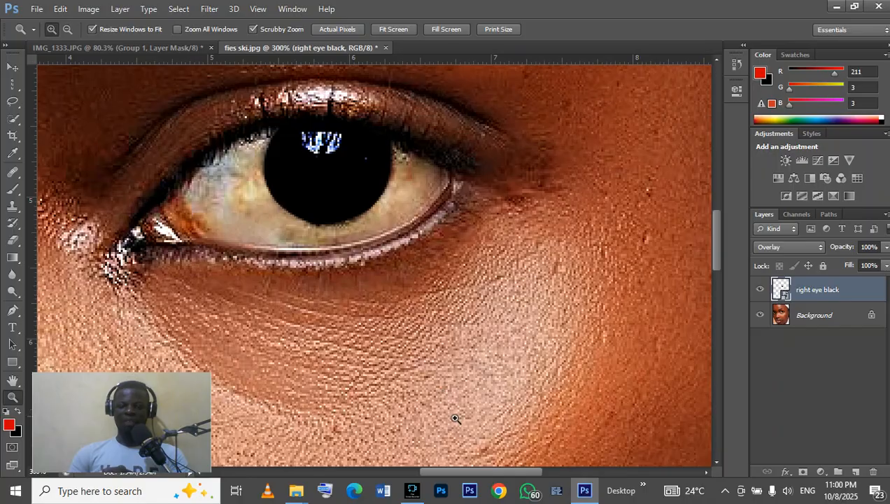
{"action": "left_click_drag", "start_coordinate": [461, 474], "coordinate": [439, 473]}
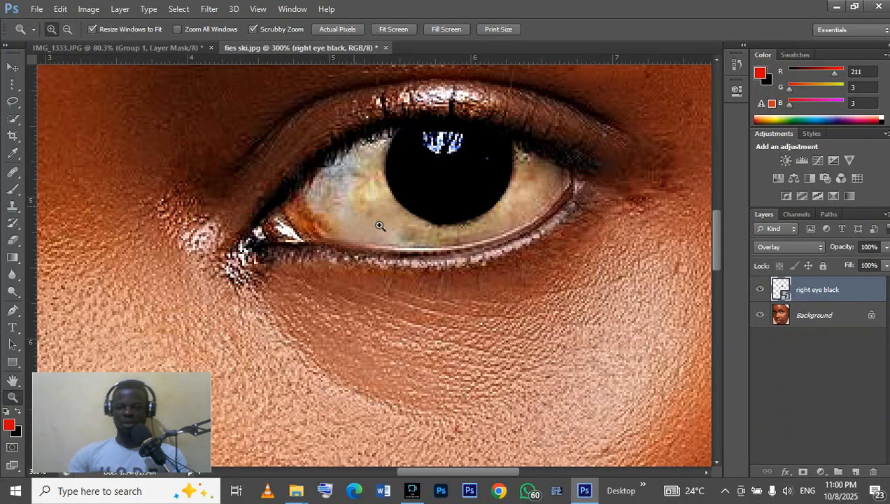
{"action": "left_click", "coordinate": [840, 312]}
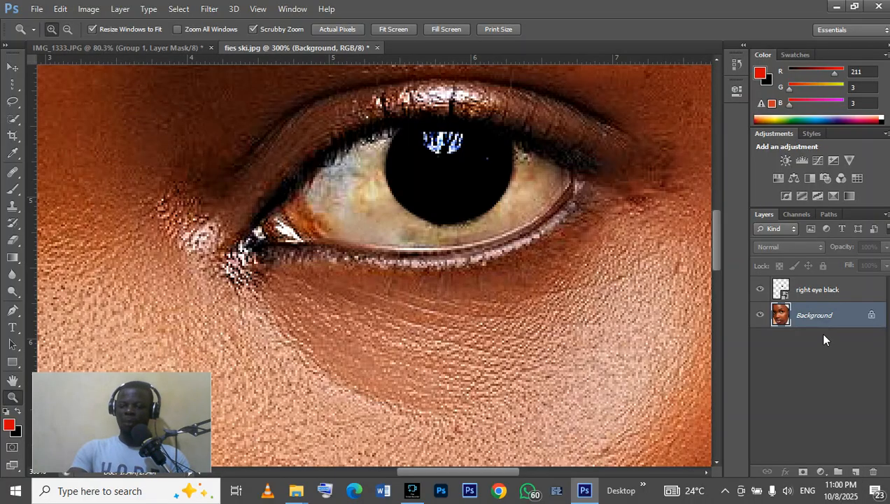
{"action": "left_click", "coordinate": [855, 472]}
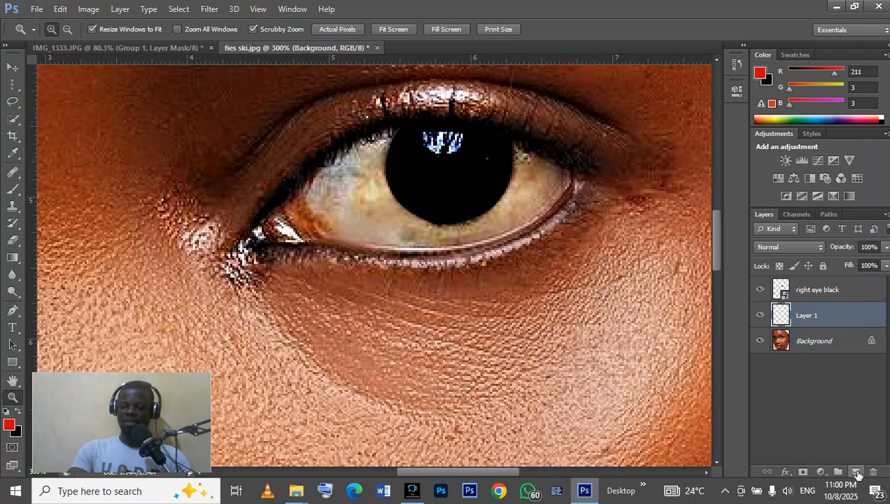
{"action": "double_click", "coordinate": [807, 316]}
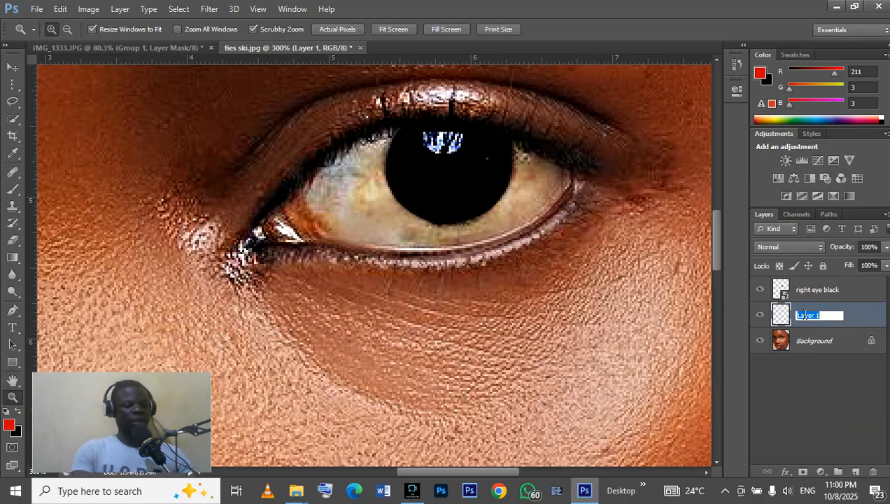
{"action": "type", "text": "right eye w"}
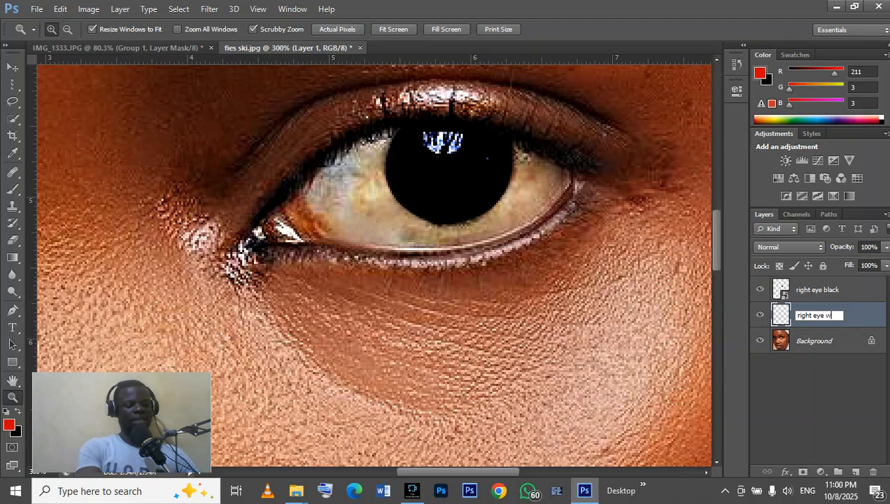
{"action": "type", "text": "hite"}
{"action": "key", "text": "Return"}
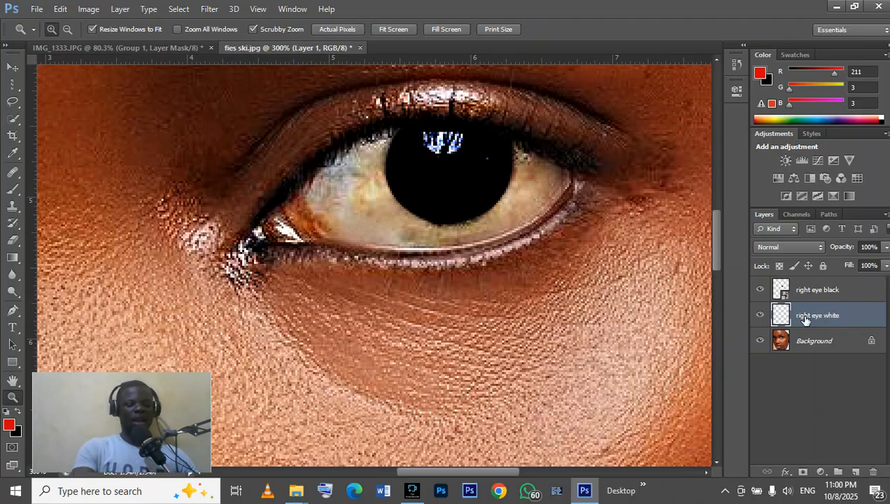
- Draw a closed Pen shape about 136 by 61 px around the visible eyeball, following the lids, on the "right eye white" layer
{"action": "left_click", "coordinate": [12, 310]}
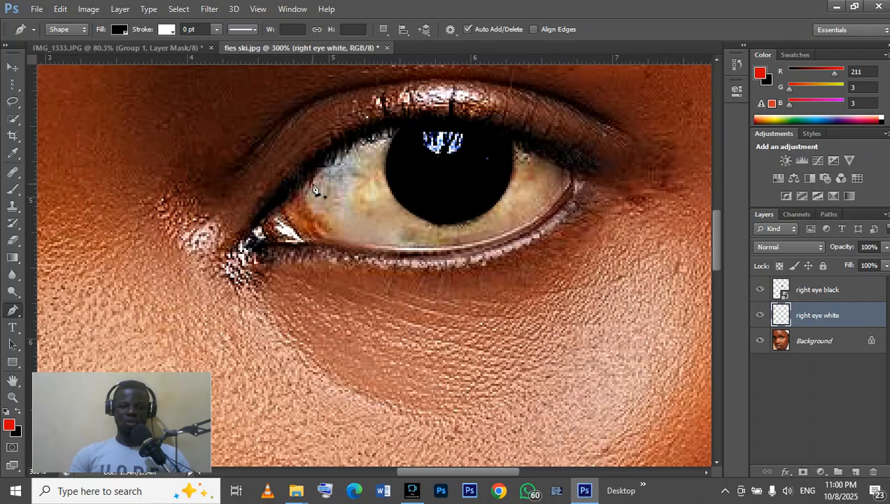
{"action": "left_click", "coordinate": [573, 184]}
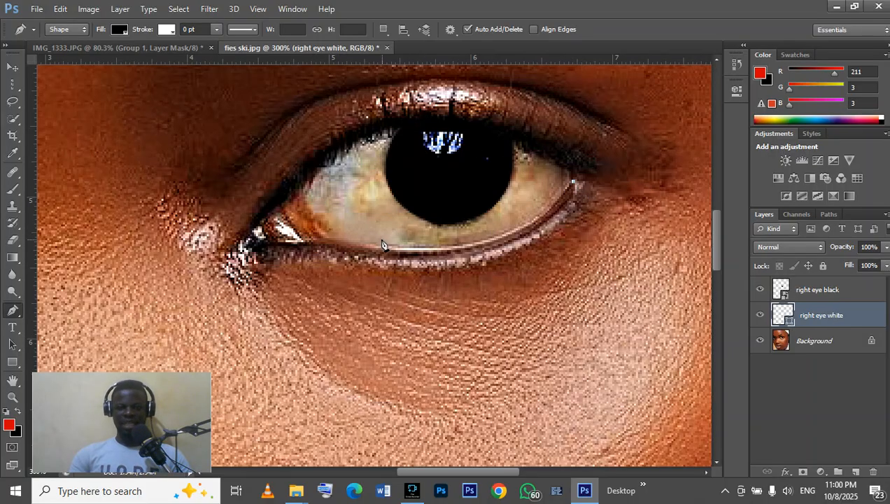
{"action": "left_click_drag", "start_coordinate": [371, 245], "coordinate": [209, 231]}
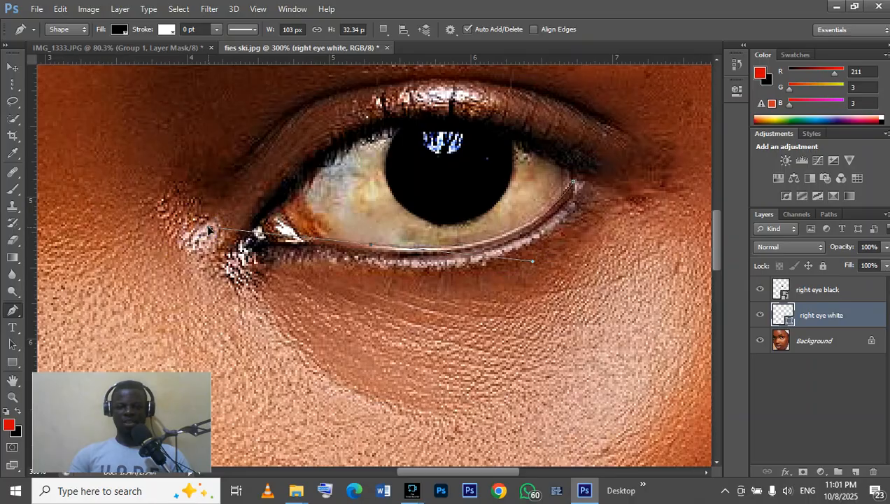
{"action": "left_click", "coordinate": [210, 229]}
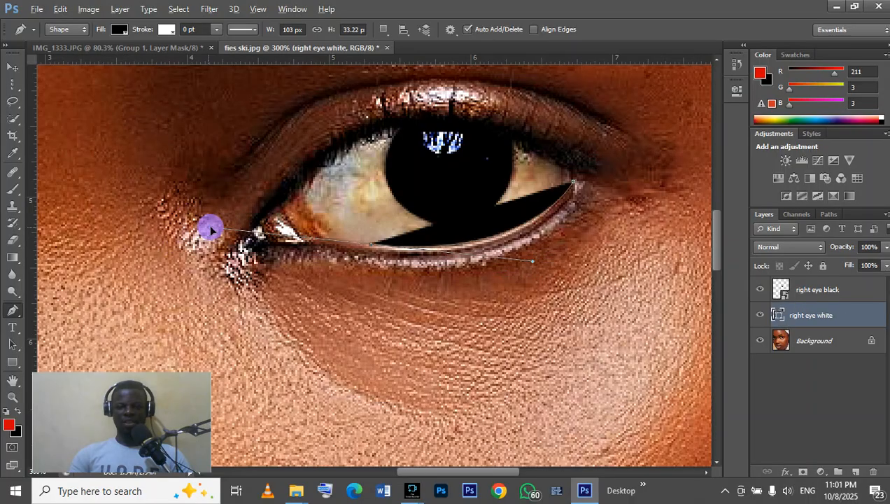
{"action": "left_click_drag", "start_coordinate": [211, 229], "coordinate": [357, 240]}
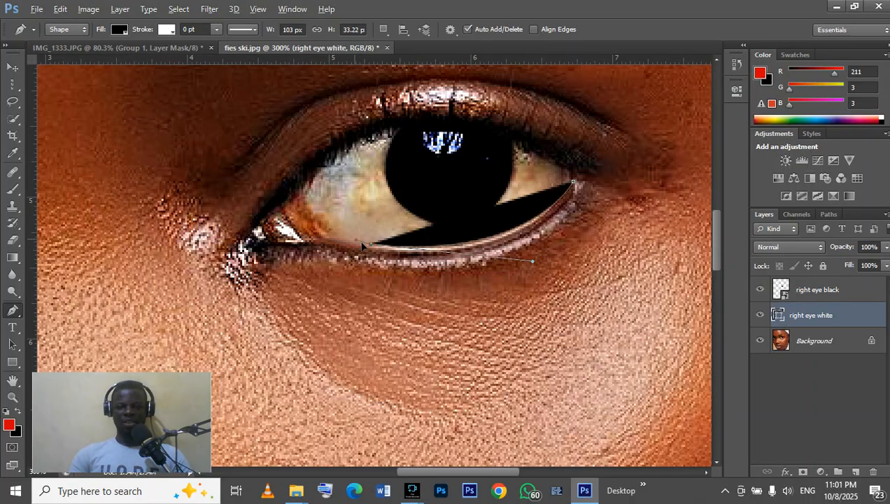
{"action": "mouse_move", "coordinate": [311, 215]}
{"action": "left_mouse_down"}
{"action": "mouse_move", "coordinate": [312, 201]}
{"action": "mouse_move", "coordinate": [275, 178]}
{"action": "mouse_move", "coordinate": [294, 213]}
{"action": "mouse_move", "coordinate": [311, 215]}
{"action": "left_mouse_up"}
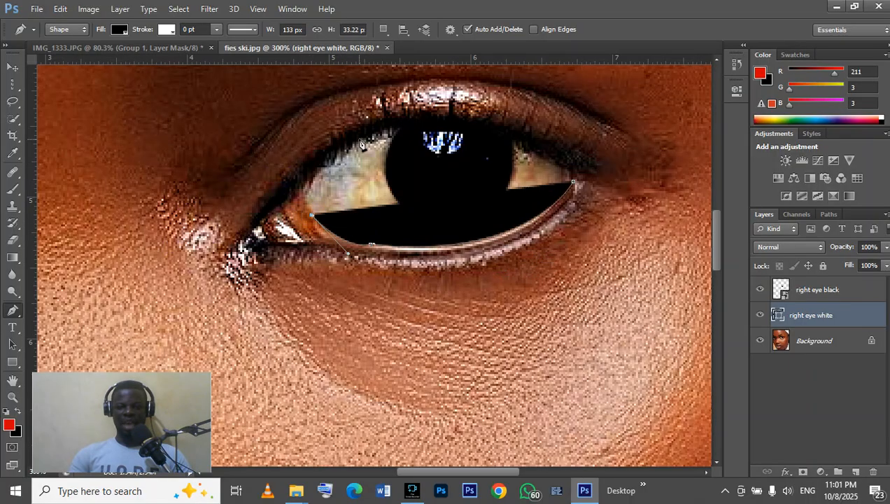
{"action": "mouse_move", "coordinate": [362, 140]}
{"action": "left_mouse_down"}
{"action": "mouse_move", "coordinate": [394, 145]}
{"action": "mouse_move", "coordinate": [427, 114]}
{"action": "mouse_move", "coordinate": [452, 122]}
{"action": "mouse_move", "coordinate": [449, 83]}
{"action": "mouse_move", "coordinate": [455, 104]}
{"action": "mouse_move", "coordinate": [409, 104]}
{"action": "mouse_move", "coordinate": [426, 133]}
{"action": "mouse_move", "coordinate": [441, 103]}
{"action": "mouse_move", "coordinate": [455, 99]}
{"action": "mouse_move", "coordinate": [426, 98]}
{"action": "mouse_move", "coordinate": [435, 107]}
{"action": "mouse_move", "coordinate": [433, 100]}
{"action": "mouse_move", "coordinate": [377, 125]}
{"action": "mouse_move", "coordinate": [359, 144]}
{"action": "left_mouse_up"}
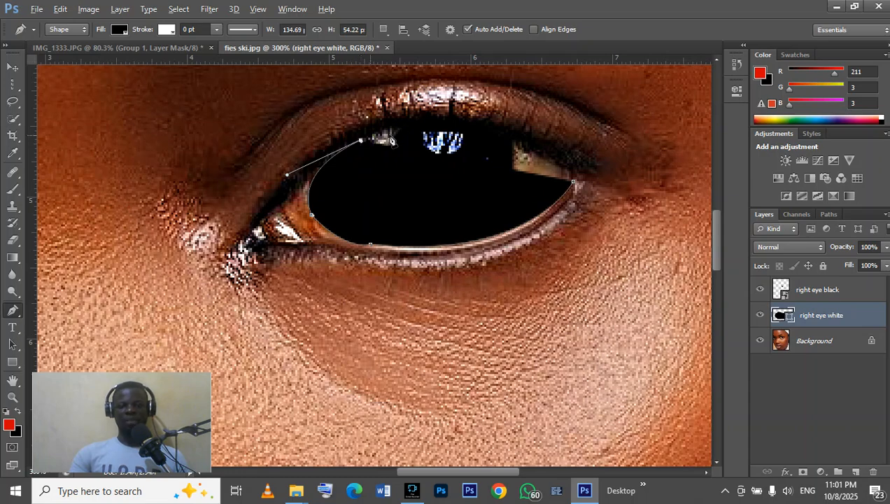
{"action": "mouse_move", "coordinate": [565, 160]}
{"action": "left_mouse_down"}
{"action": "mouse_move", "coordinate": [579, 199]}
{"action": "mouse_move", "coordinate": [640, 195]}
{"action": "mouse_move", "coordinate": [692, 223]}
{"action": "mouse_move", "coordinate": [564, 171]}
{"action": "mouse_move", "coordinate": [565, 159]}
{"action": "left_mouse_up"}
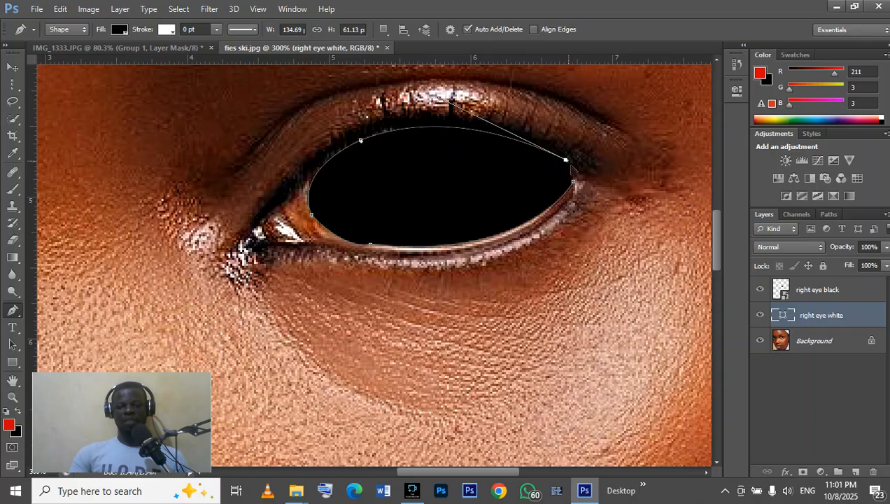
{"action": "left_click", "coordinate": [574, 176]}
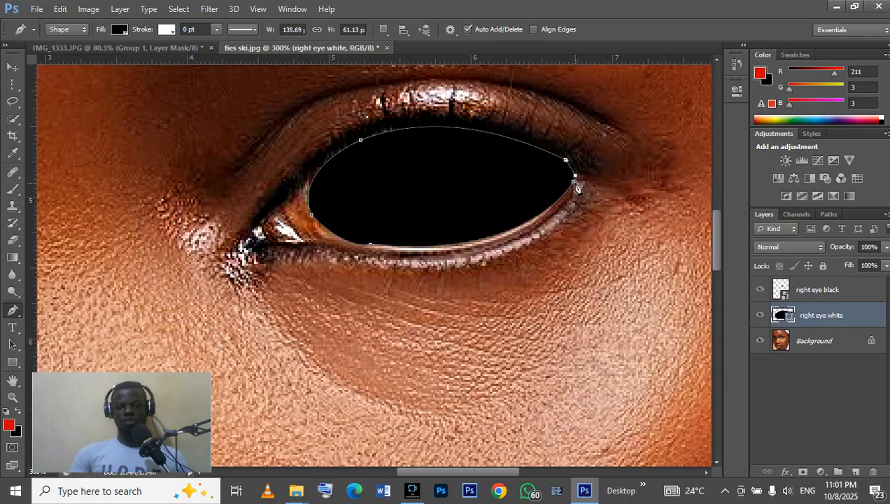
{"action": "left_click", "coordinate": [574, 182]}
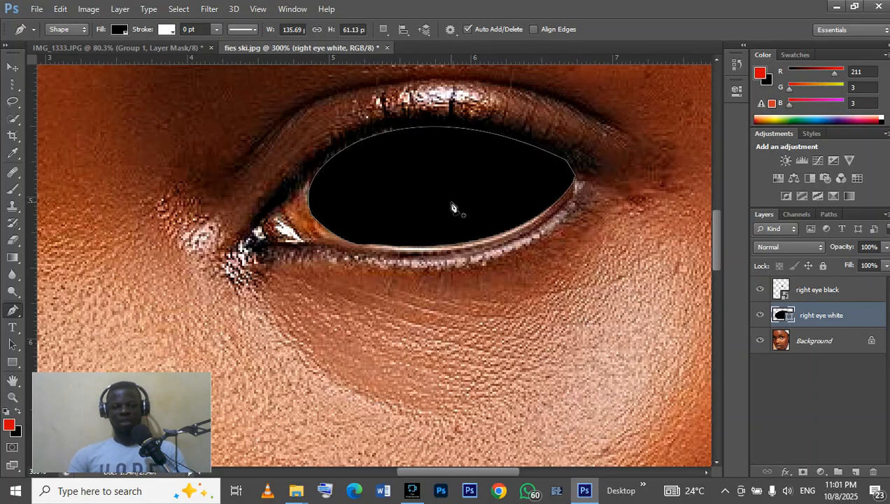
- Fill the eyeball shape with white and set the "right eye white" layer's blend mode to Overlay
{"action": "left_click", "coordinate": [117, 31]}
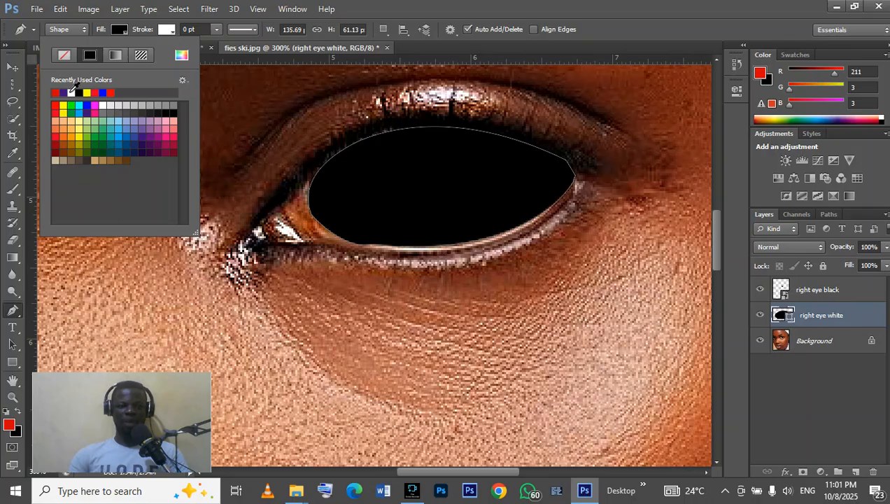
{"action": "left_click", "coordinate": [71, 92]}
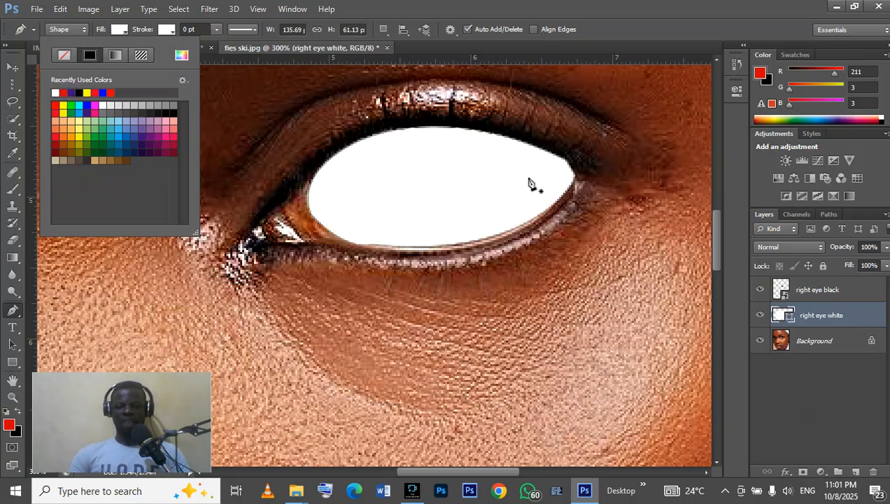
{"action": "left_click", "coordinate": [793, 249]}
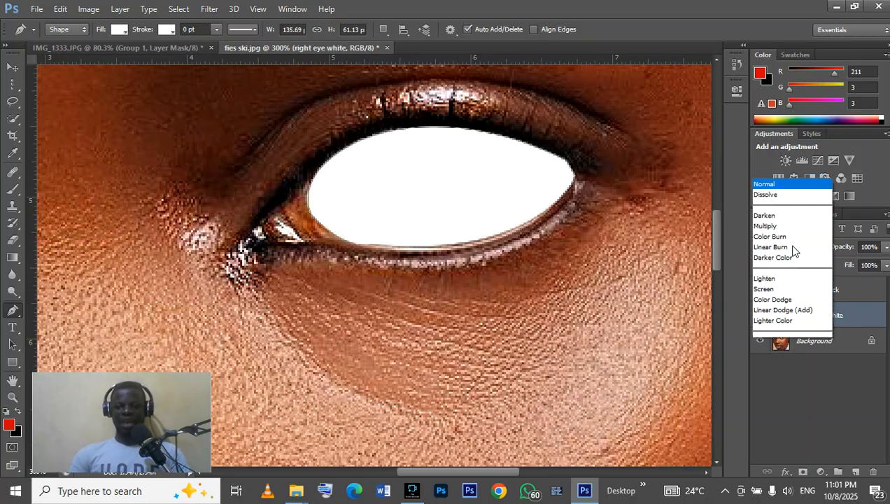
{"action": "left_click", "coordinate": [855, 318]}
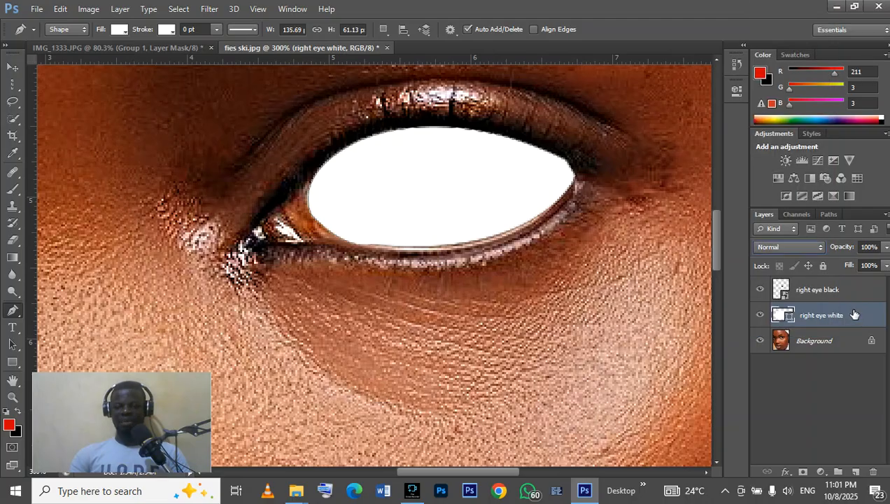
{"action": "left_click", "coordinate": [775, 247]}
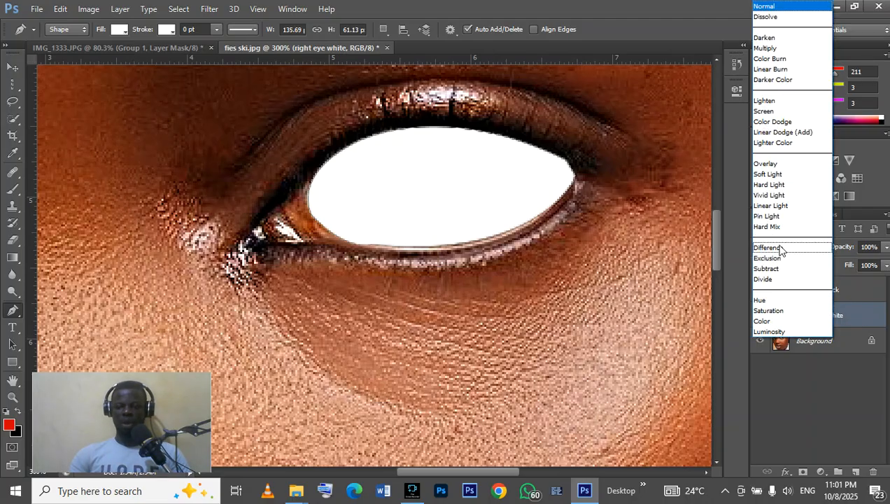
{"action": "left_click", "coordinate": [768, 163]}
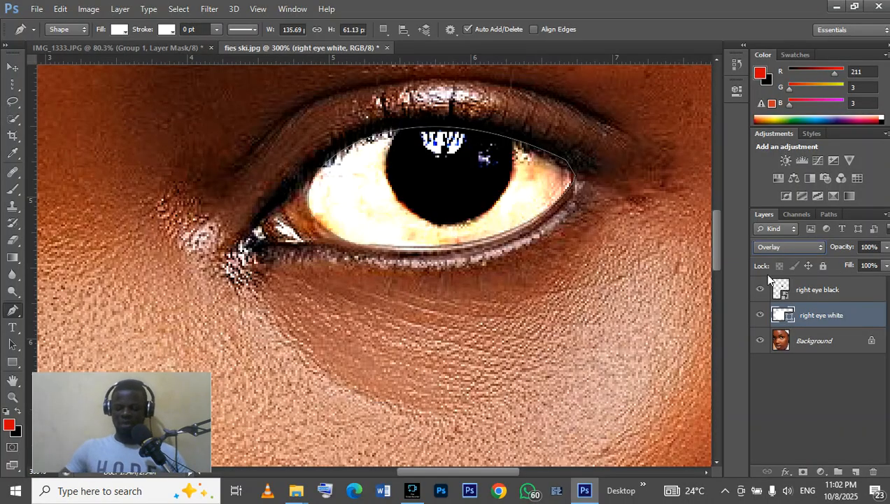
- Reduce the "right eye white" layer to 76% opacity and 53% fill, judging it against the whole portrait
{"action": "left_click", "coordinate": [12, 396]}
{"action": "right_click", "coordinate": [404, 339]}
{"action": "left_click", "coordinate": [464, 350]}
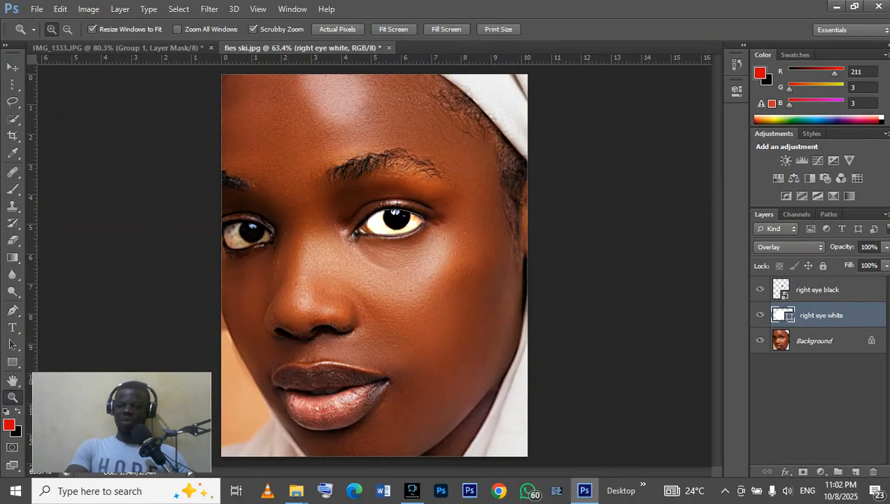
{"action": "left_click", "coordinate": [887, 266]}
{"action": "left_click_drag", "start_coordinate": [879, 280], "coordinate": [849, 291]}
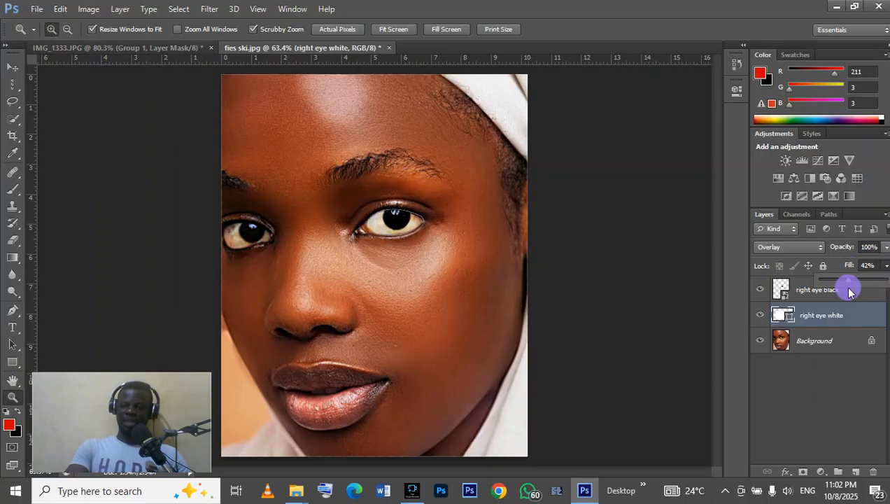
{"action": "left_click", "coordinate": [887, 248]}
{"action": "left_click", "coordinate": [887, 248]}
{"action": "left_click_drag", "start_coordinate": [888, 262], "coordinate": [854, 282]}
{"action": "left_click", "coordinate": [887, 265]}
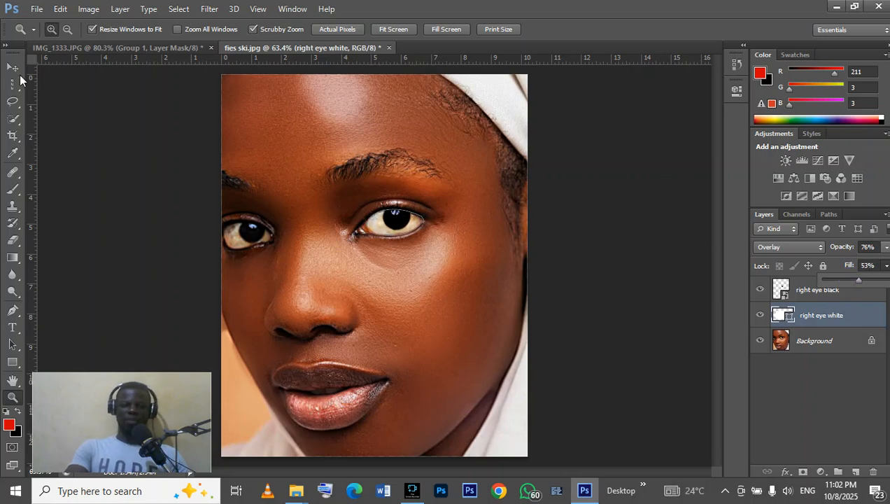
- Toggle the visibility of the "right eye white" layer to compare the effect, and select that layer again
{"action": "key", "text": "v"}
{"action": "left_click", "coordinate": [686, 288]}
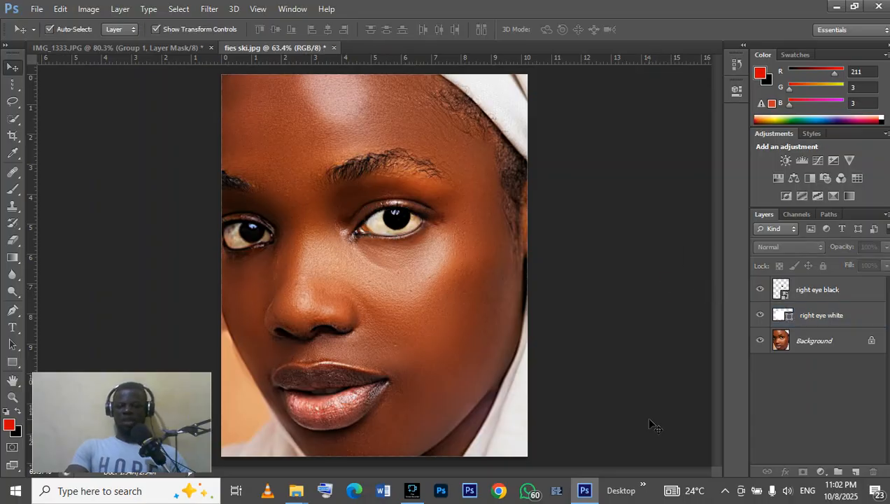
{"action": "left_click", "coordinate": [760, 316]}
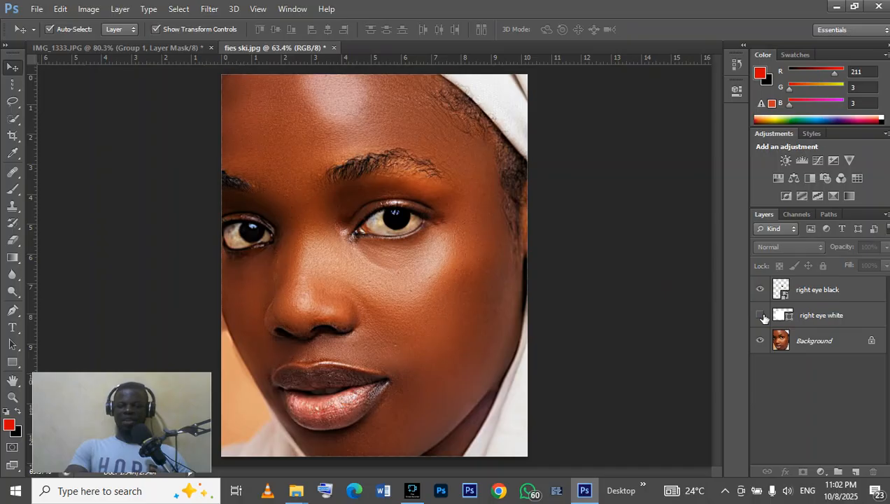
{"action": "left_click", "coordinate": [761, 316]}
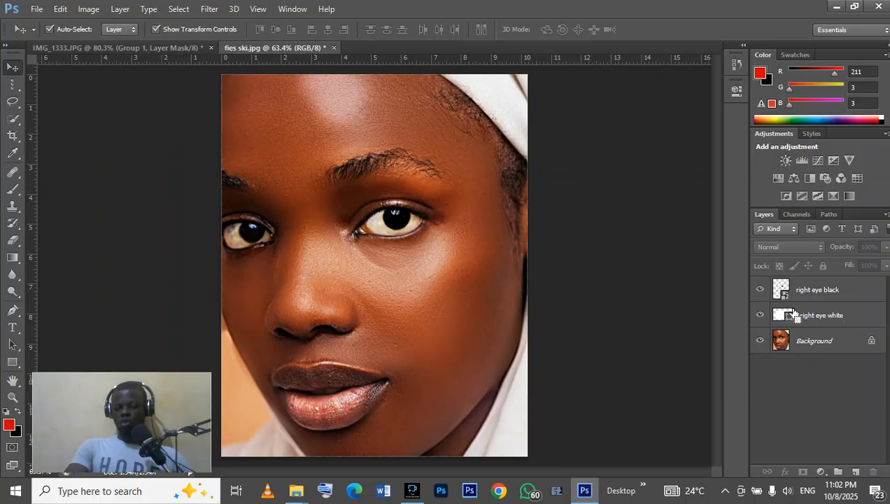
{"action": "left_click", "coordinate": [857, 315]}
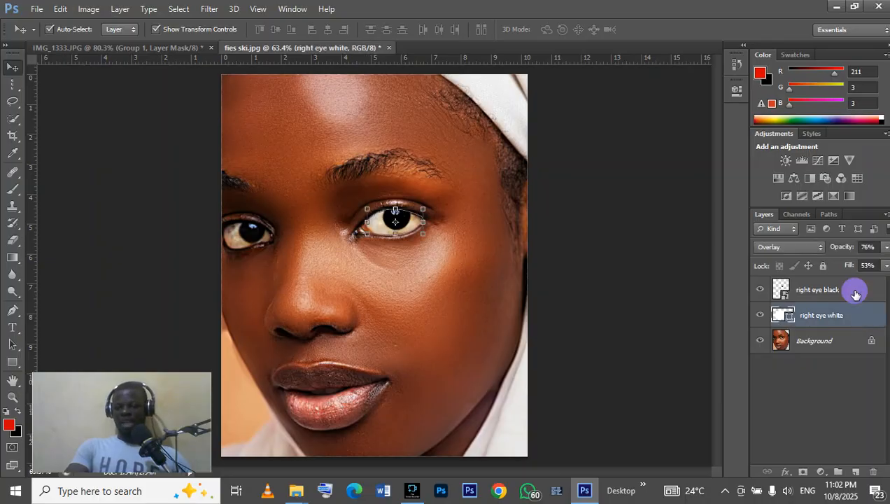
- Group the "right eye black" and "right eye white" layers and name the group "rigth eye"
{"action": "left_click", "coordinate": [856, 294], "text": "shift"}
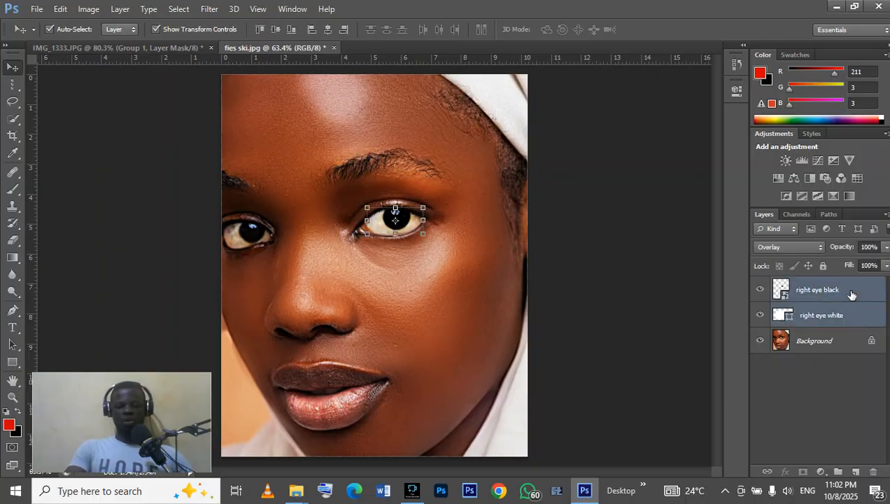
{"action": "key", "text": "ctrl+g"}
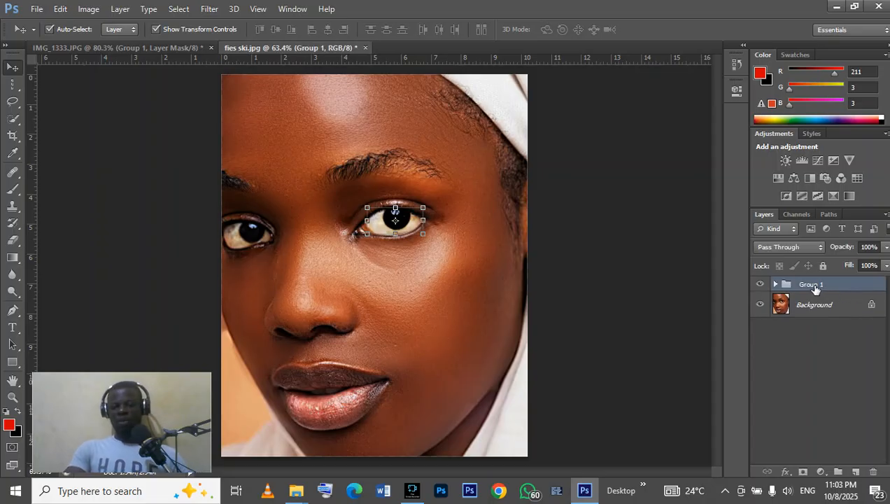
{"action": "double_click", "coordinate": [812, 285]}
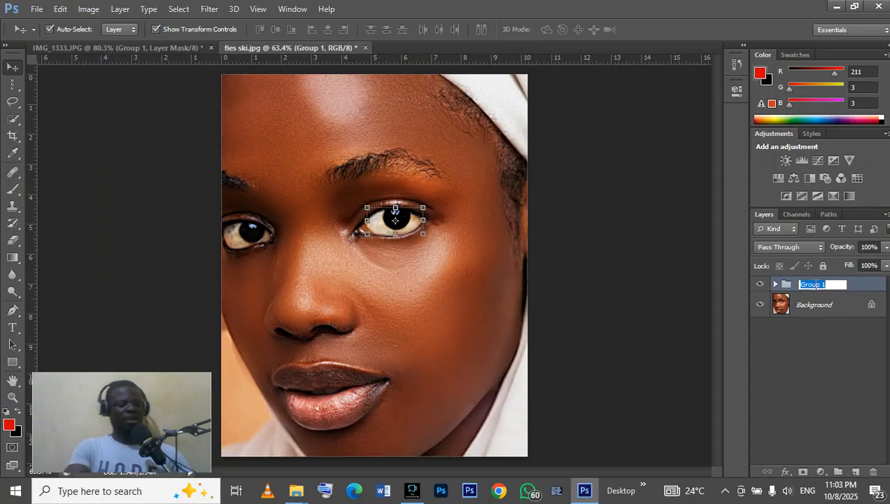
{"action": "type", "text": "rigth eye"}
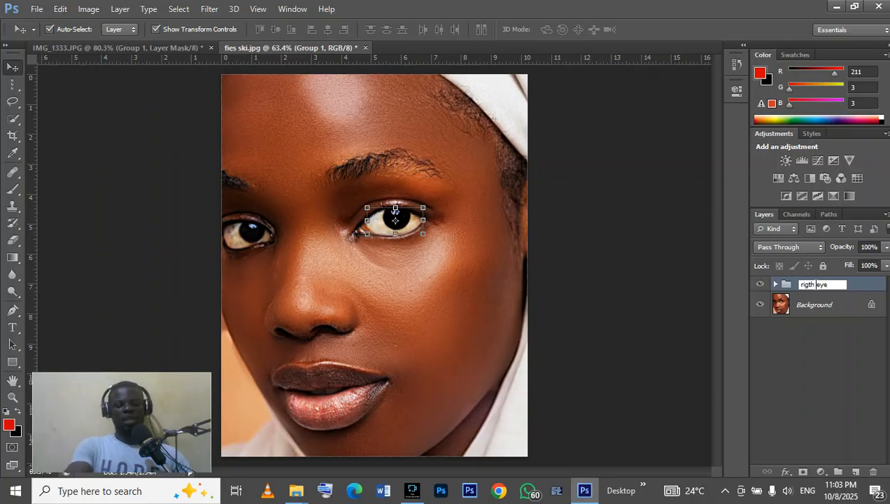
{"action": "key", "text": "Return"}
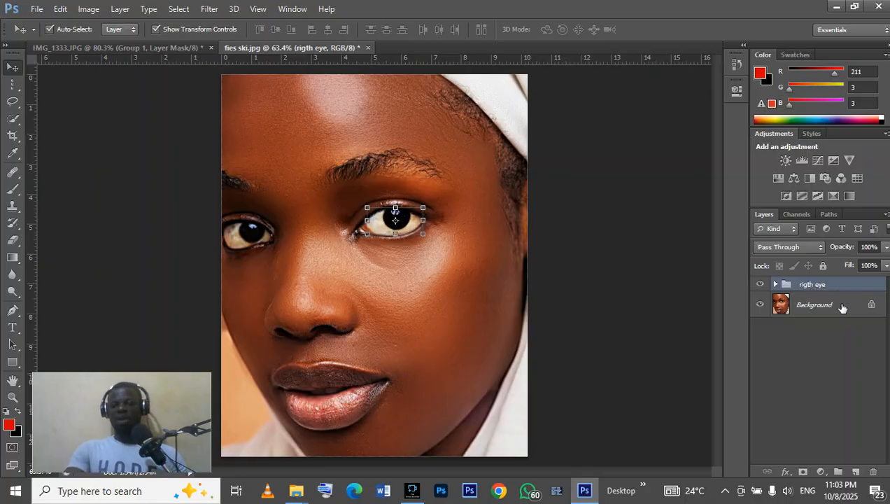
- Create a new layer directly above the Background and name it "left eye black"
{"action": "left_click", "coordinate": [842, 306]}
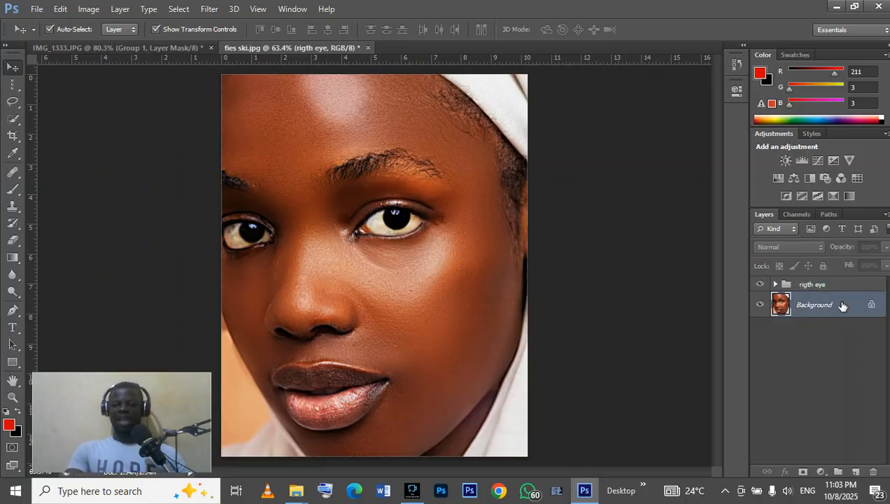
{"action": "left_click", "coordinate": [857, 472]}
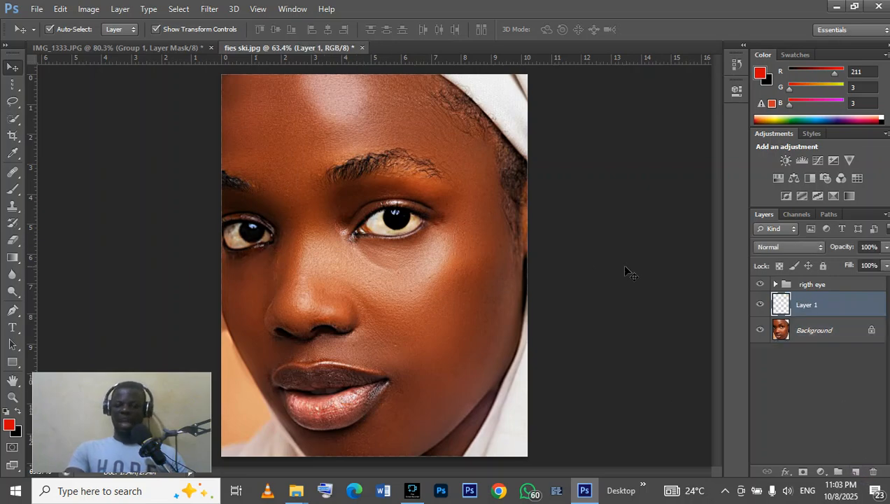
{"action": "double_click", "coordinate": [808, 305]}
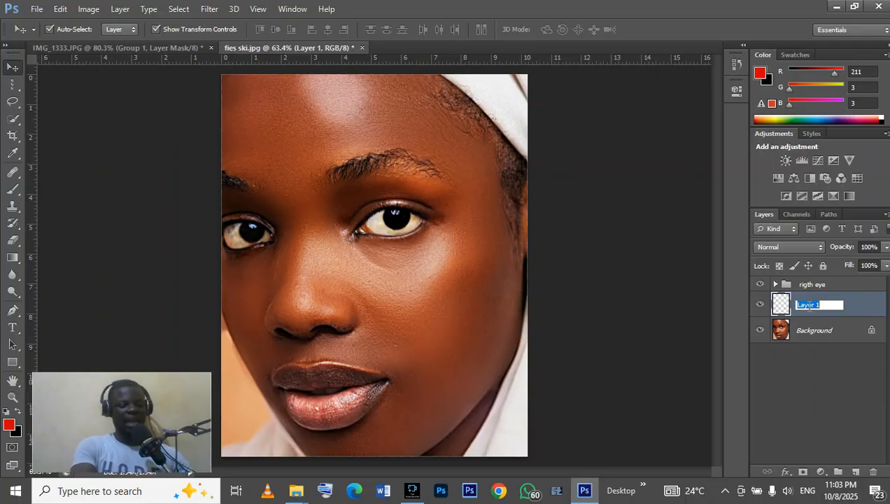
{"action": "type", "text": "left"}
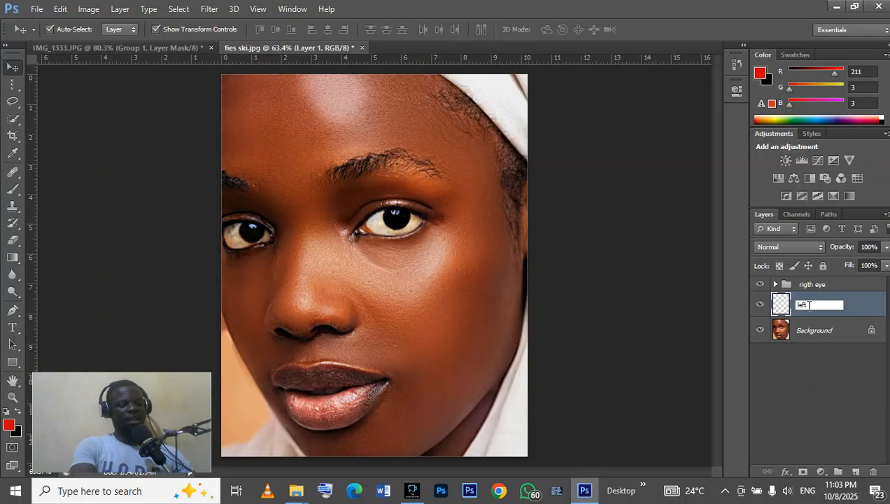
{"action": "type", "text": " ey"}
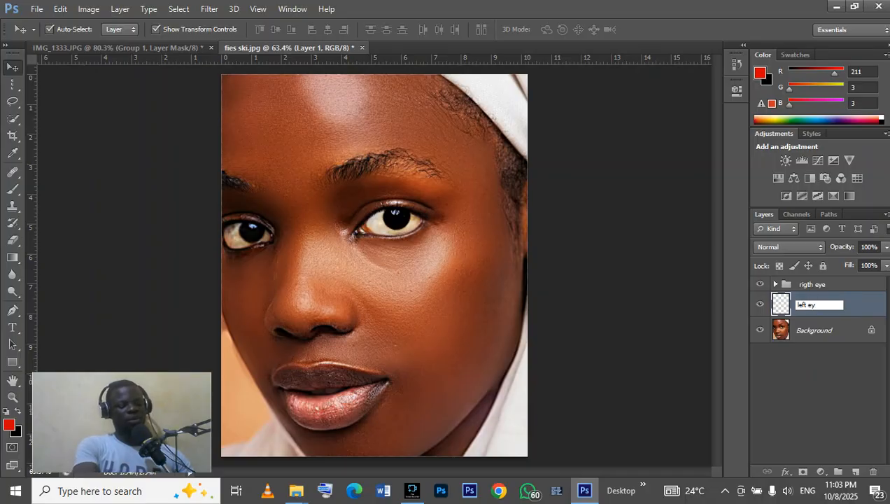
{"action": "type", "text": "e bl"}
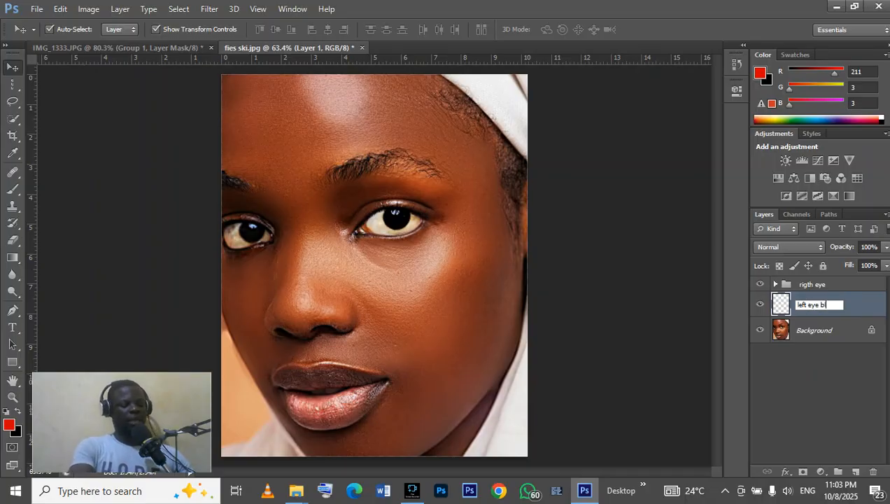
{"action": "type", "text": "ack"}
{"action": "key", "text": "Return"}
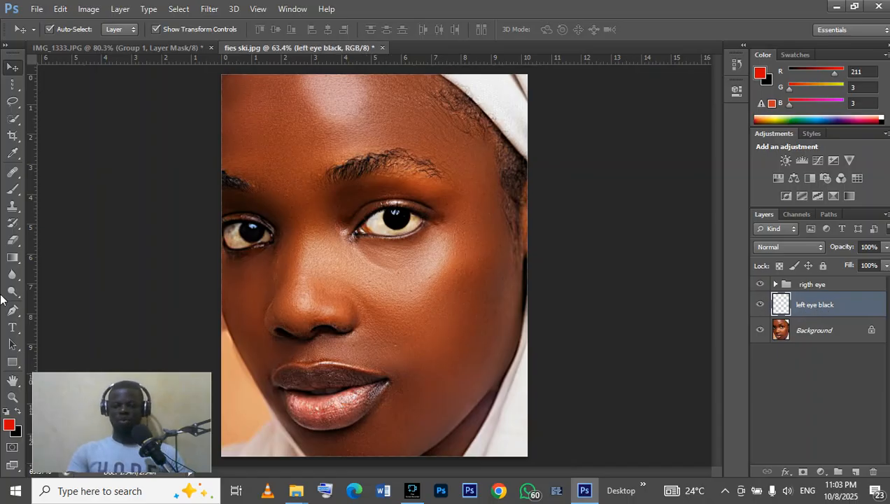
- Draw a closed black Pen shape about 62 by 52 px around the other eye's iris on the "left eye black" layer
{"action": "left_click", "coordinate": [13, 397]}
{"action": "left_click", "coordinate": [339, 297]}
{"action": "left_click_drag", "start_coordinate": [339, 297], "coordinate": [317, 453]}
{"action": "scroll", "coordinate": [372, 284], "scroll_direction": "up", "scroll_amount": 3}
{"action": "scroll", "coordinate": [372, 270], "scroll_direction": "up", "scroll_amount": 5}
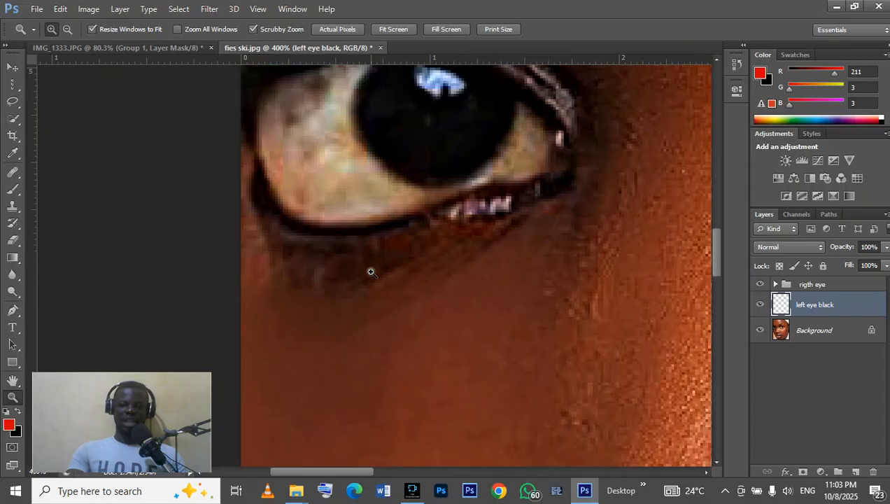
{"action": "left_click", "coordinate": [13, 310]}
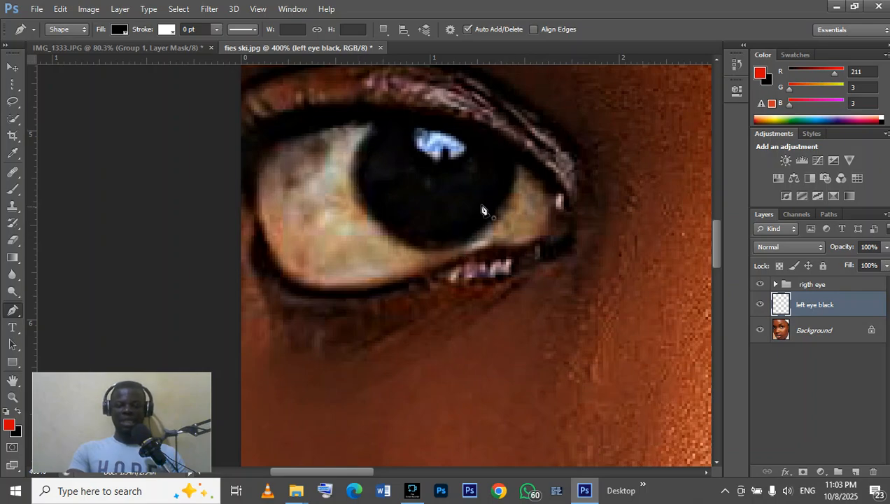
{"action": "left_click", "coordinate": [517, 157]}
{"action": "left_click", "coordinate": [411, 246]}
{"action": "left_click_drag", "start_coordinate": [393, 238], "coordinate": [412, 245]}
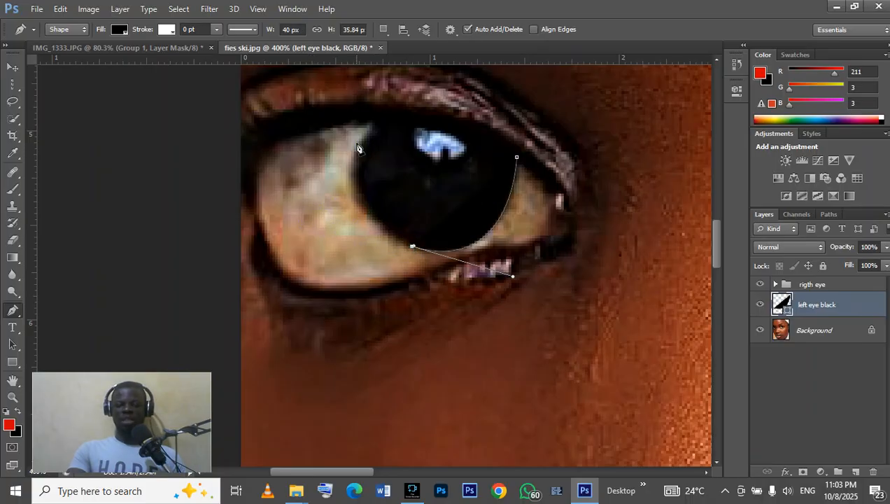
{"action": "left_click_drag", "start_coordinate": [356, 144], "coordinate": [357, 196]}
{"action": "left_click_drag", "start_coordinate": [377, 166], "coordinate": [395, 167]}
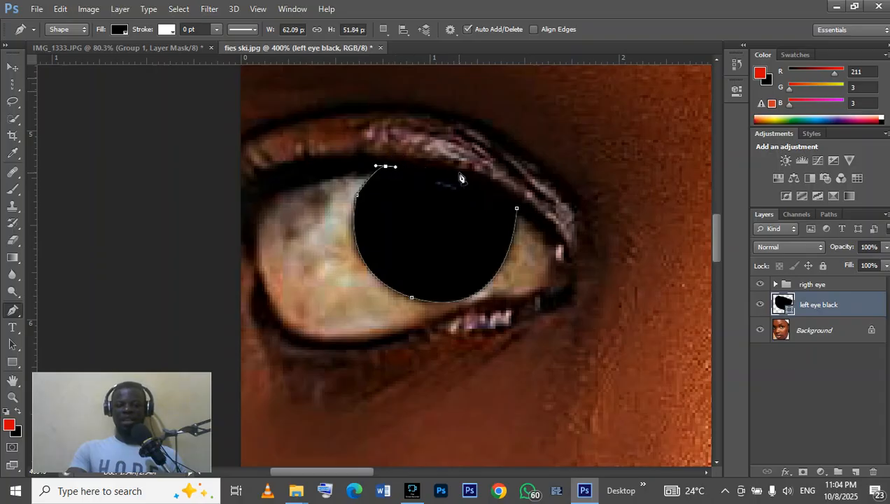
{"action": "left_click", "coordinate": [460, 174]}
{"action": "left_click_drag", "start_coordinate": [488, 183], "coordinate": [495, 189]}
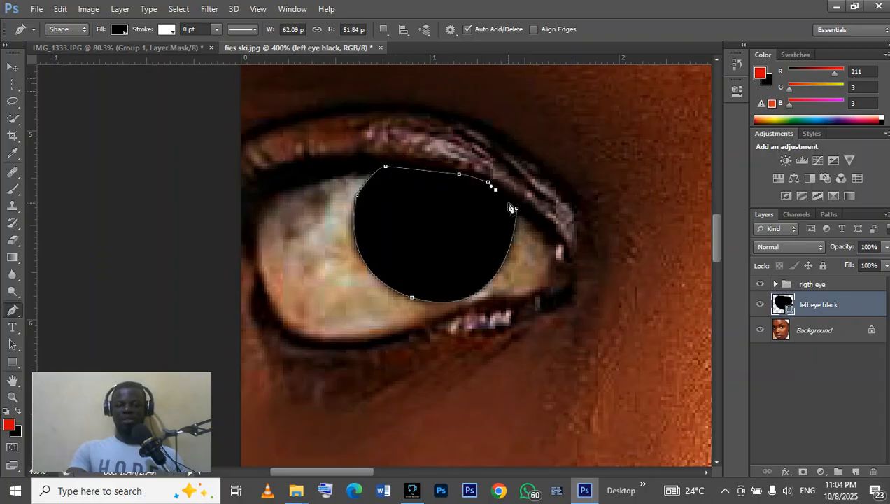
{"action": "left_click", "coordinate": [514, 208]}
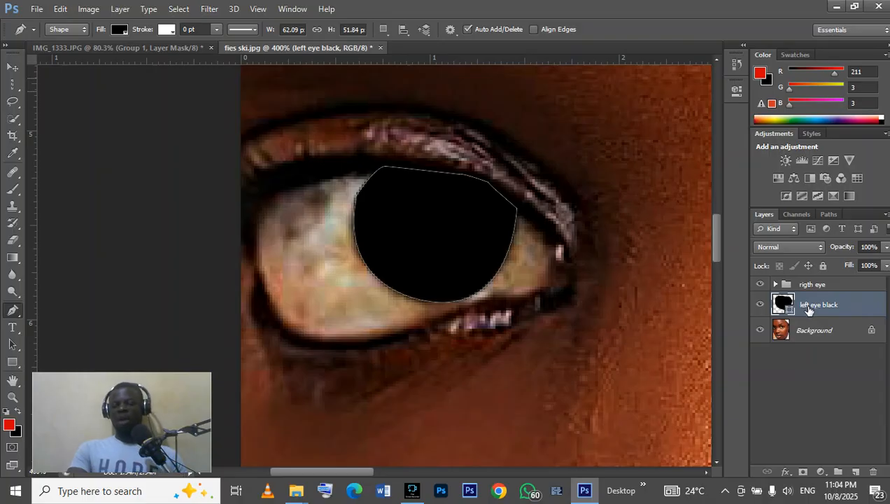
- Check the iris shape's fill colour and set the "left eye black" layer's blend mode to Overlay
{"action": "left_click", "coordinate": [119, 29]}
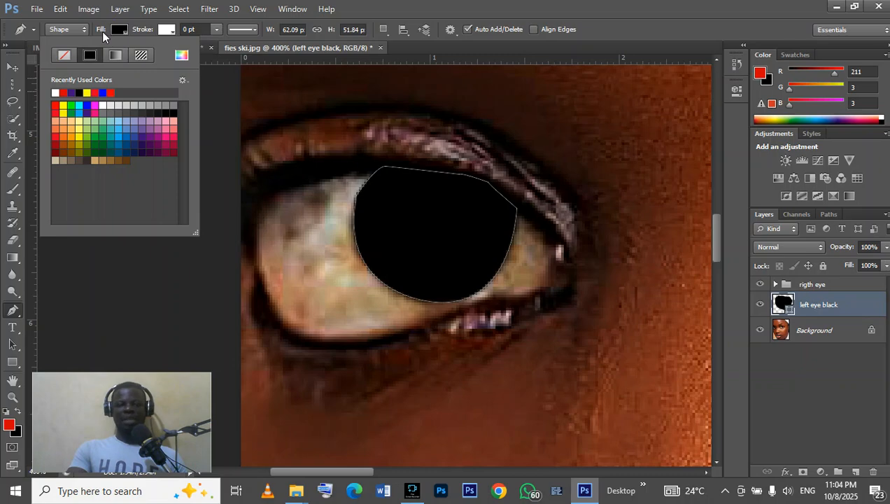
{"action": "left_click", "coordinate": [131, 31]}
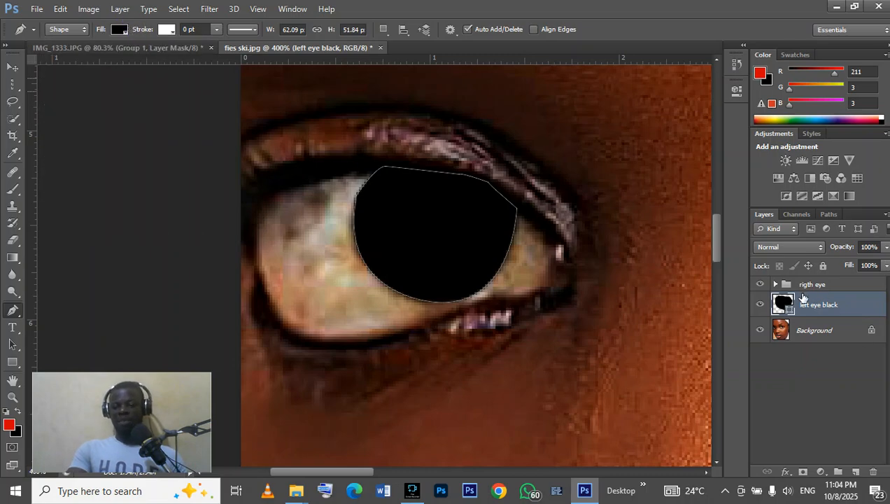
{"action": "left_click", "coordinate": [792, 251]}
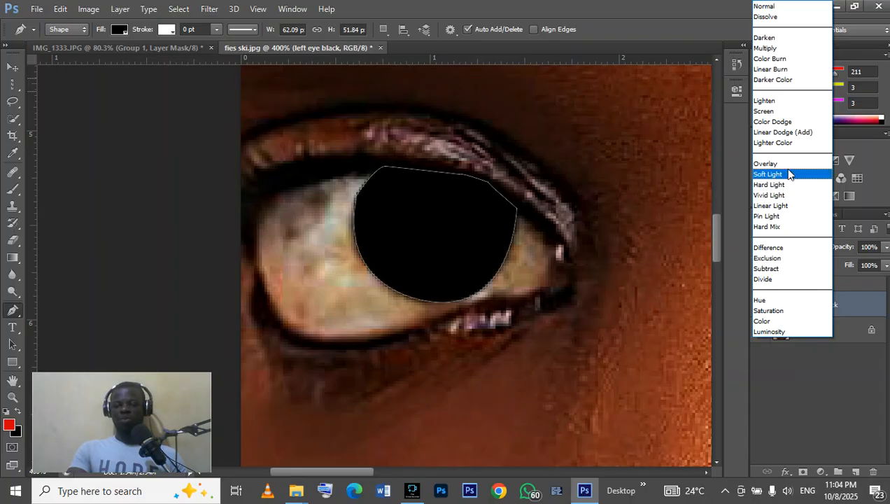
{"action": "left_click", "coordinate": [783, 164]}
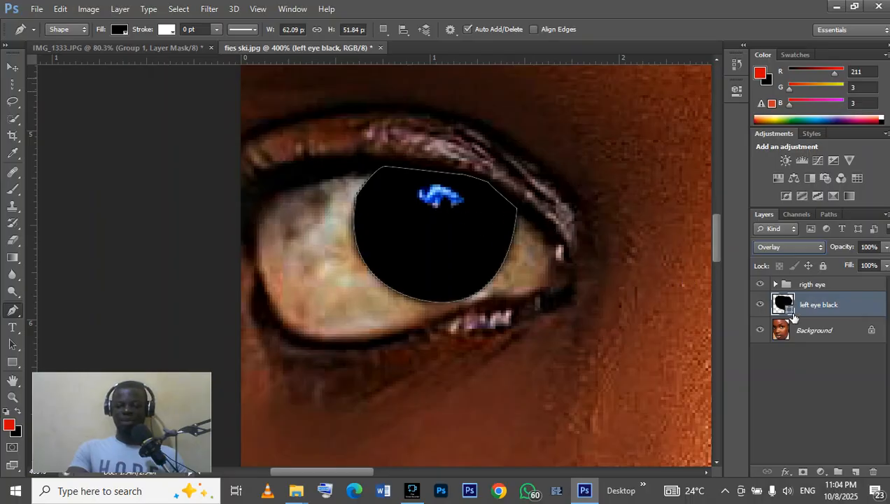
- Try the Multiply and Screen blend modes on the "left eye black" layer and return it to Overlay
{"action": "left_click", "coordinate": [811, 247]}
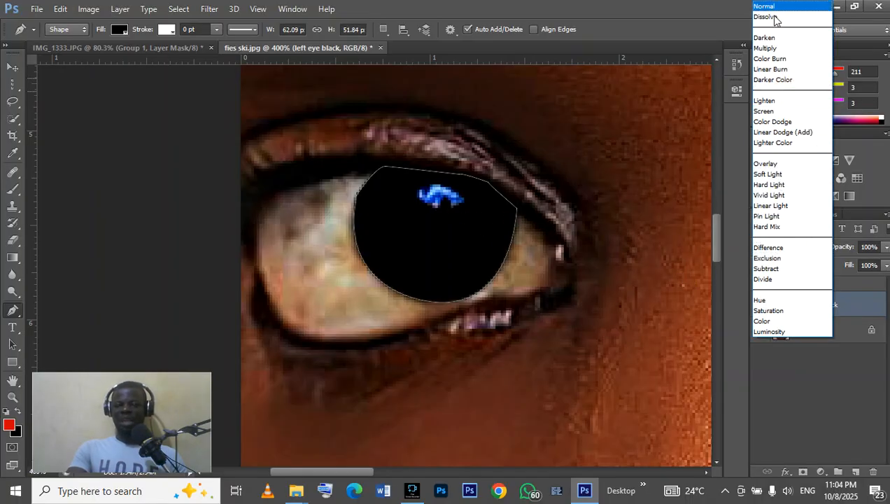
{"action": "left_click", "coordinate": [766, 48]}
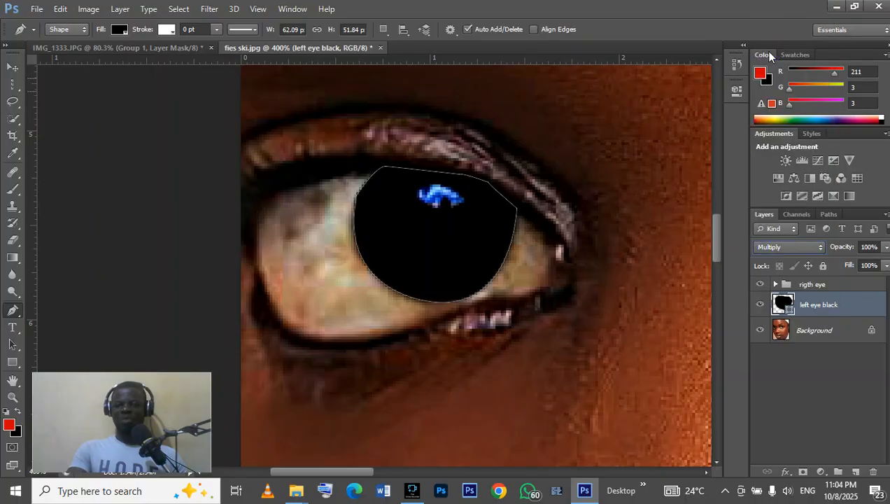
{"action": "left_click", "coordinate": [809, 248]}
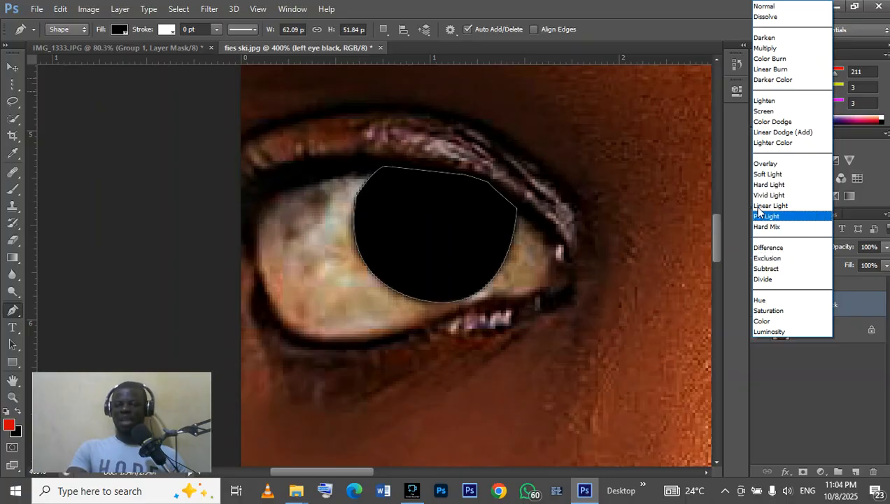
{"action": "left_click", "coordinate": [763, 111]}
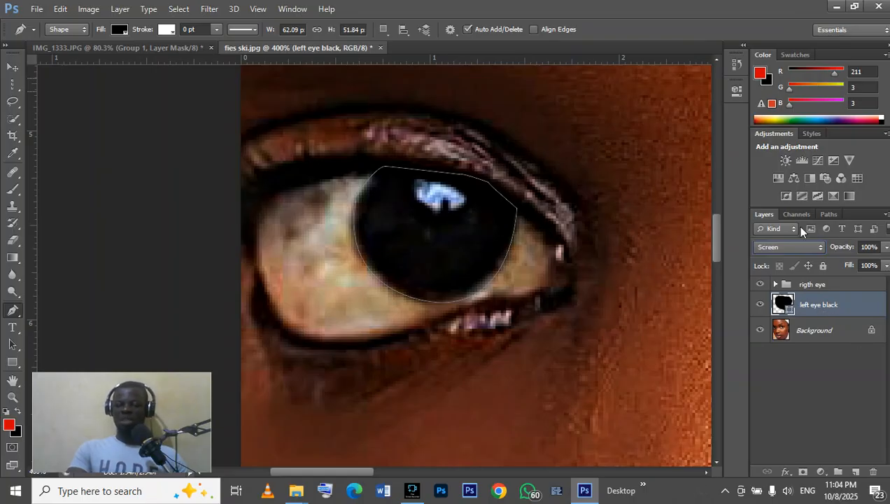
{"action": "left_click", "coordinate": [790, 245]}
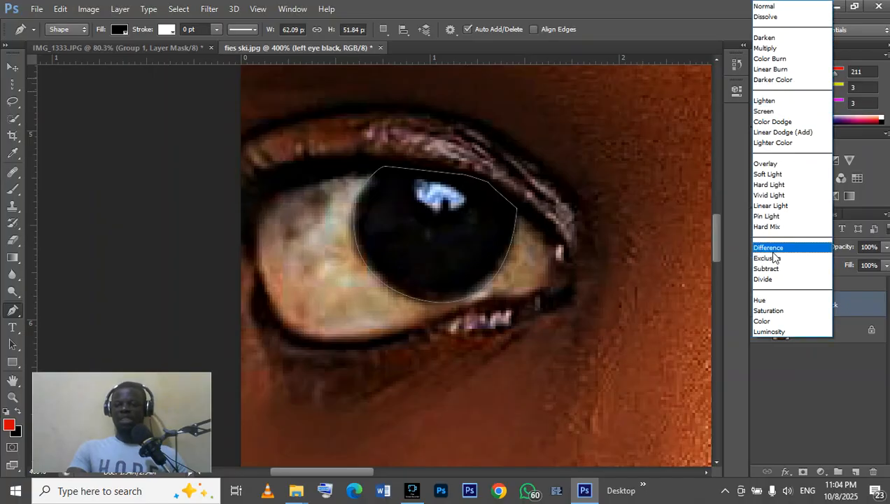
{"action": "left_click", "coordinate": [765, 163]}
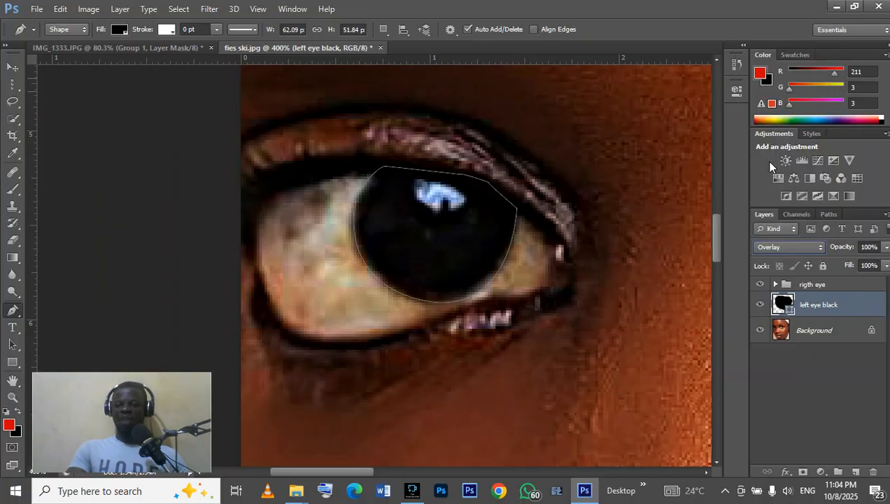
- Reduce the "left eye black" layer's fill to 57%, judging it against the whole portrait
{"action": "left_click", "coordinate": [887, 266]}
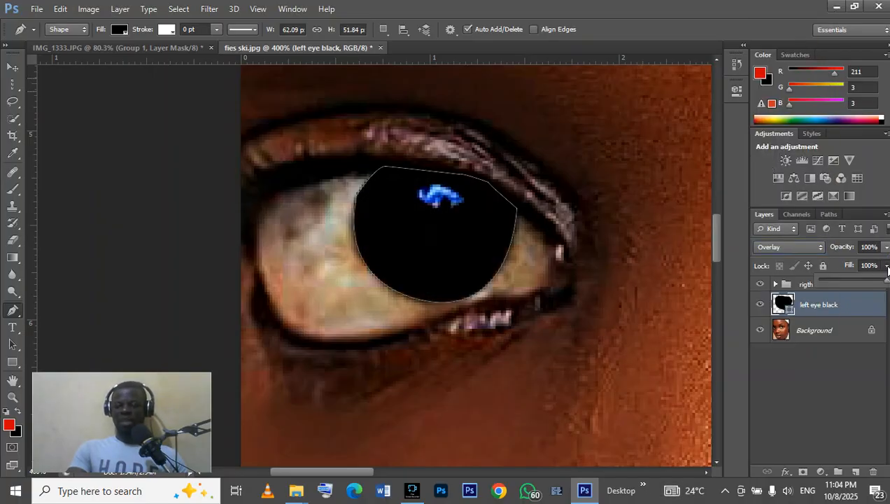
{"action": "left_click_drag", "start_coordinate": [887, 281], "coordinate": [859, 280]}
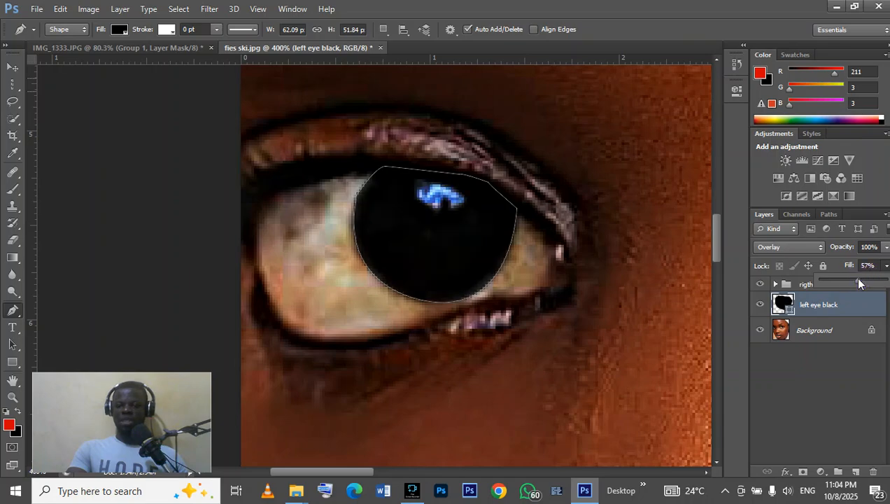
{"action": "left_click", "coordinate": [12, 397]}
{"action": "right_click", "coordinate": [392, 291]}
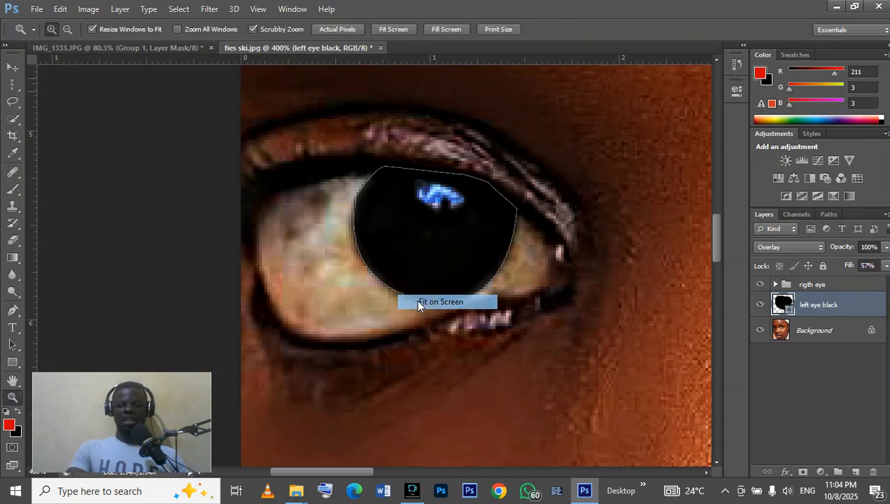
{"action": "left_click", "coordinate": [417, 302]}
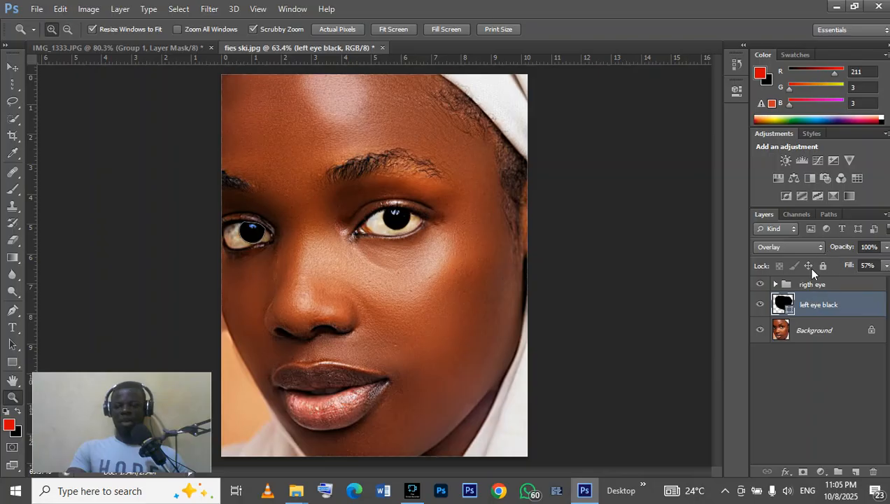
- Try the Linear Light blend mode on the "left eye black" layer and return it to Overlay
{"action": "left_click", "coordinate": [792, 250]}
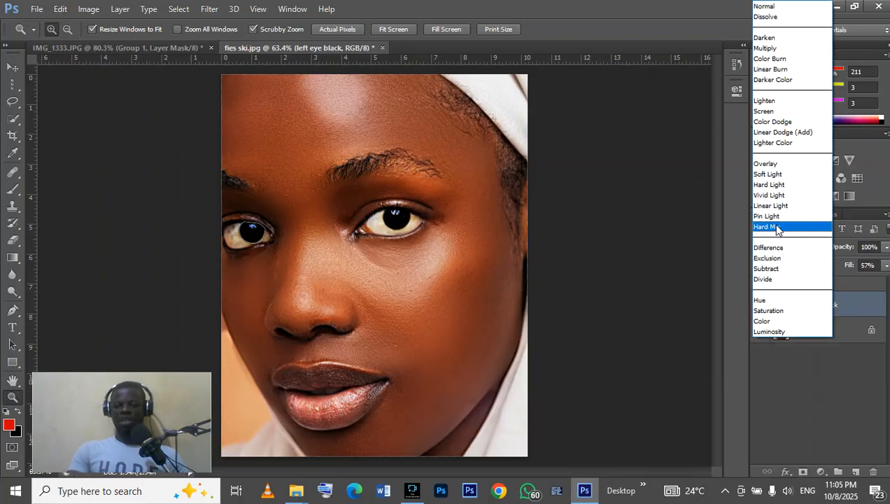
{"action": "left_click", "coordinate": [772, 206]}
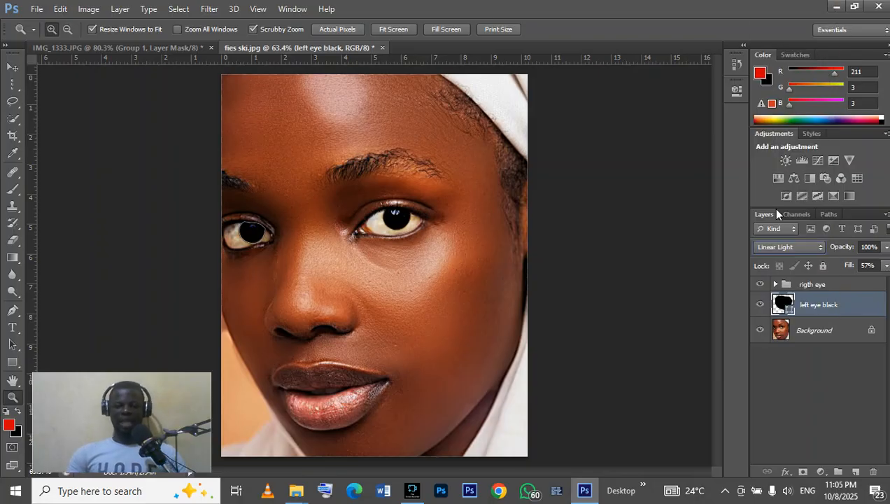
{"action": "left_click", "coordinate": [814, 249]}
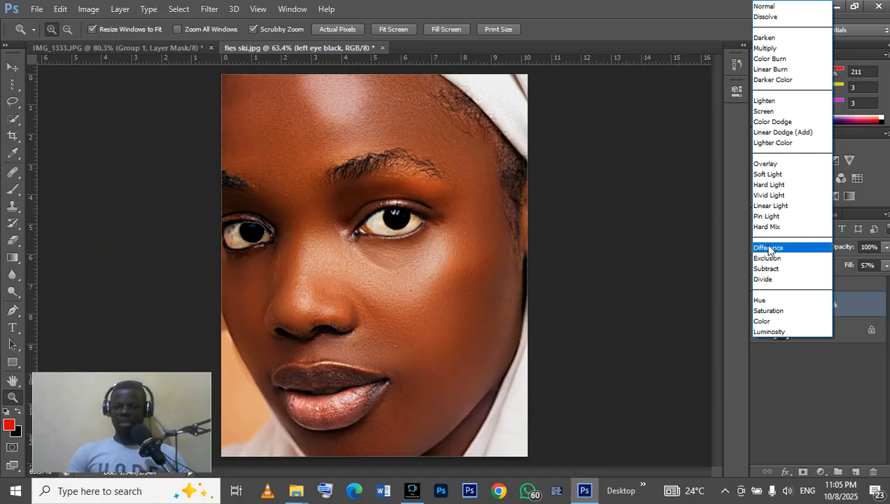
{"action": "left_click", "coordinate": [772, 164]}
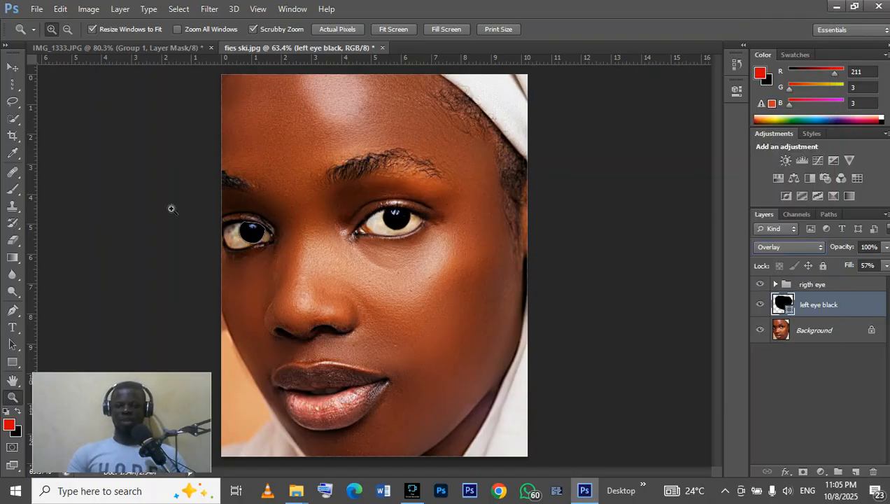
- Raise the "left eye black" layer's fill to 97% and deselect the layer
{"action": "left_click", "coordinate": [887, 267]}
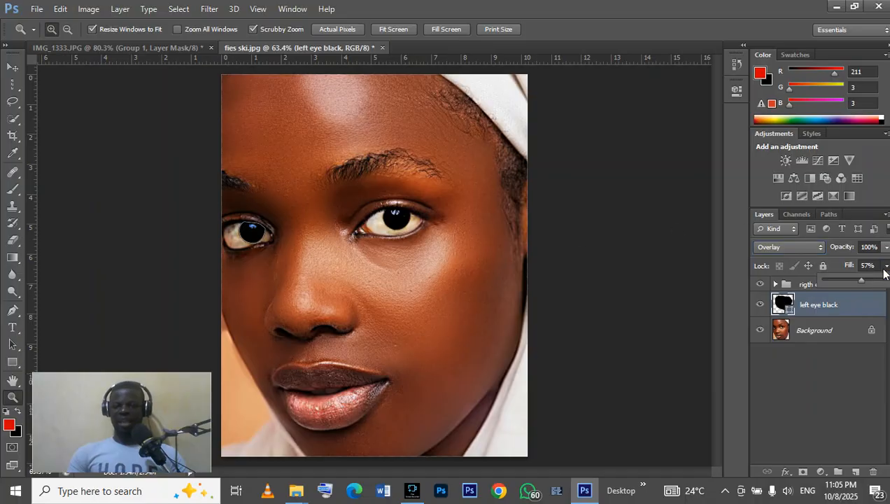
{"action": "left_click_drag", "start_coordinate": [862, 283], "coordinate": [887, 287]}
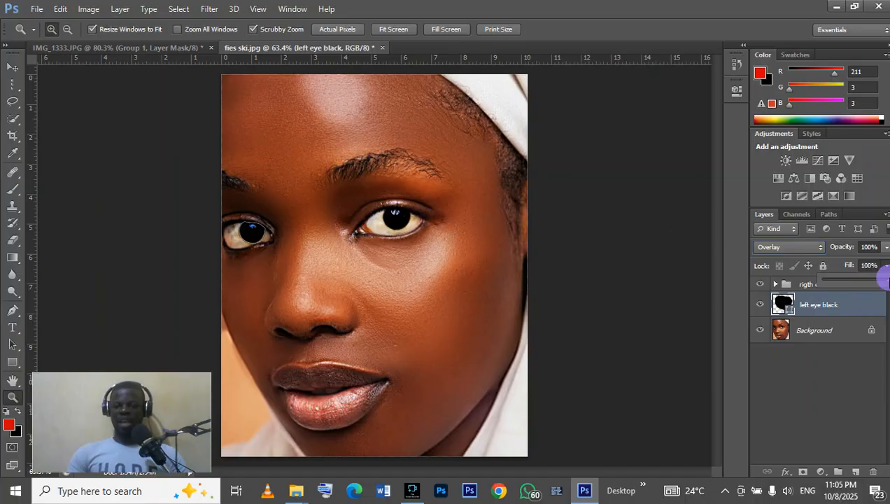
{"action": "left_click_drag", "start_coordinate": [883, 280], "coordinate": [881, 280]}
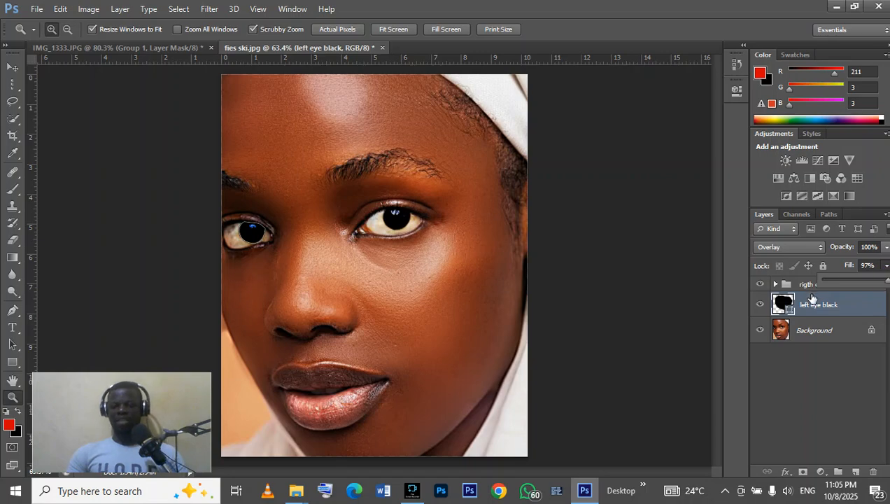
{"action": "left_click", "coordinate": [14, 76]}
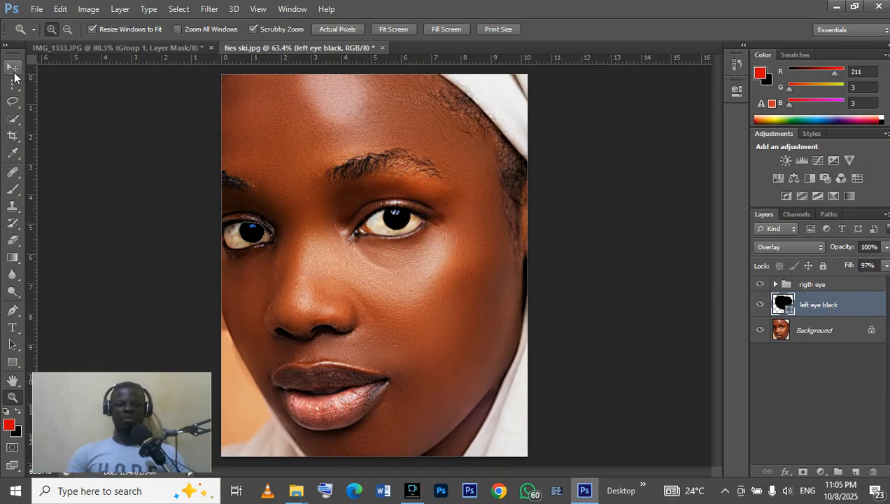
{"action": "left_click", "coordinate": [14, 75]}
{"action": "left_click", "coordinate": [639, 226]}
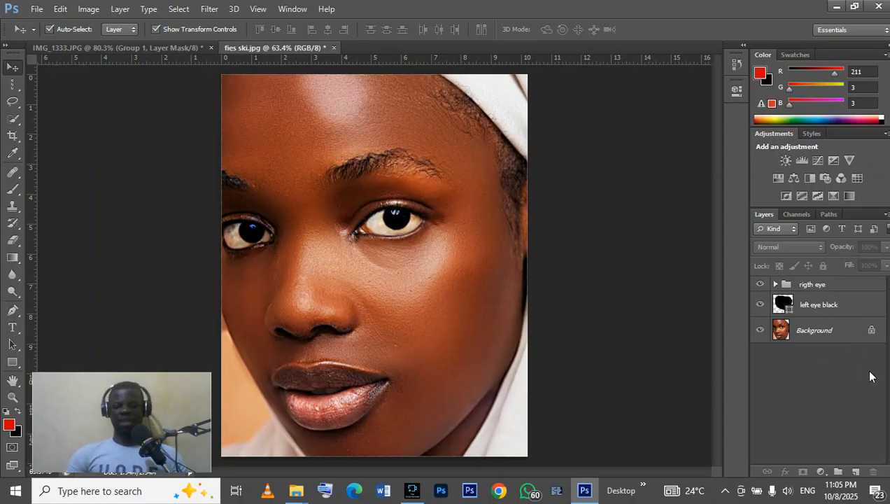
- Add a new layer between "left eye black" and the Background and name it "left eye white"
{"action": "left_click", "coordinate": [855, 472]}
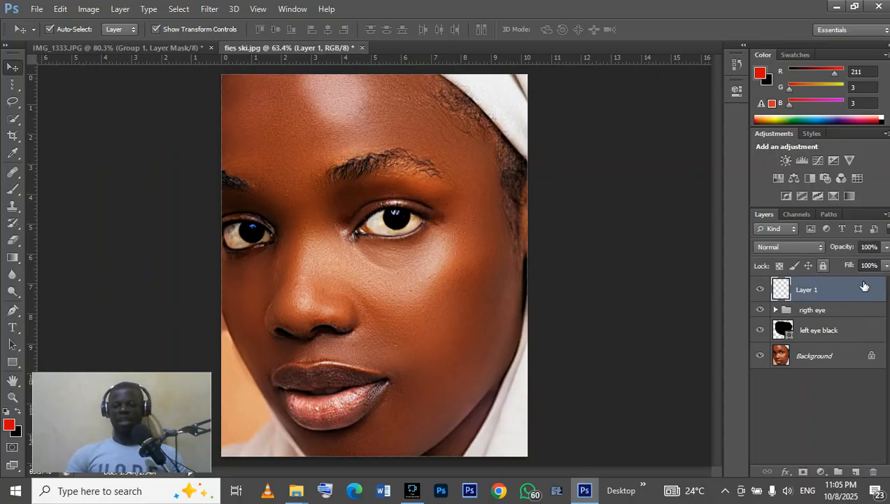
{"action": "left_click", "coordinate": [873, 302]}
{"action": "left_click_drag", "start_coordinate": [873, 302], "coordinate": [872, 338]}
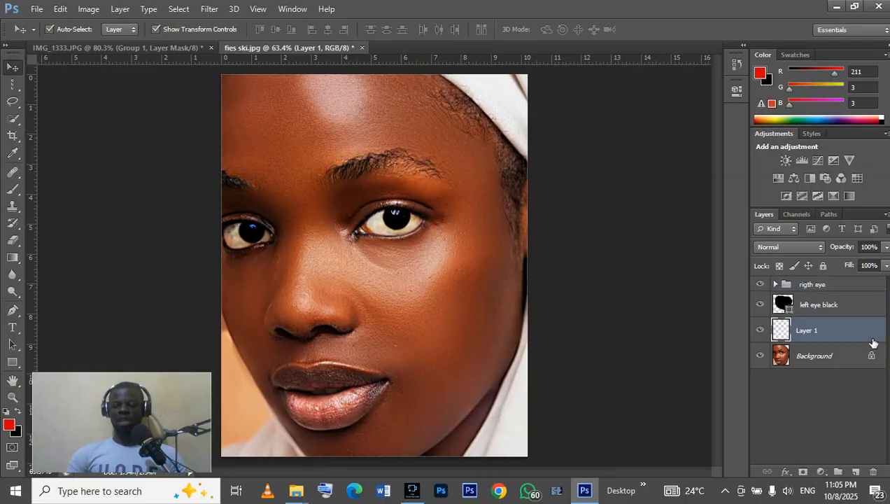
{"action": "double_click", "coordinate": [807, 331]}
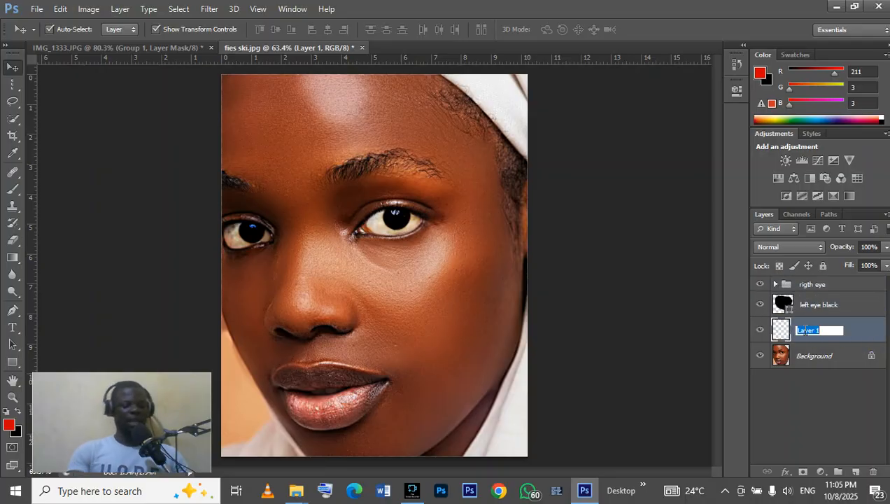
{"action": "type", "text": "left eye"}
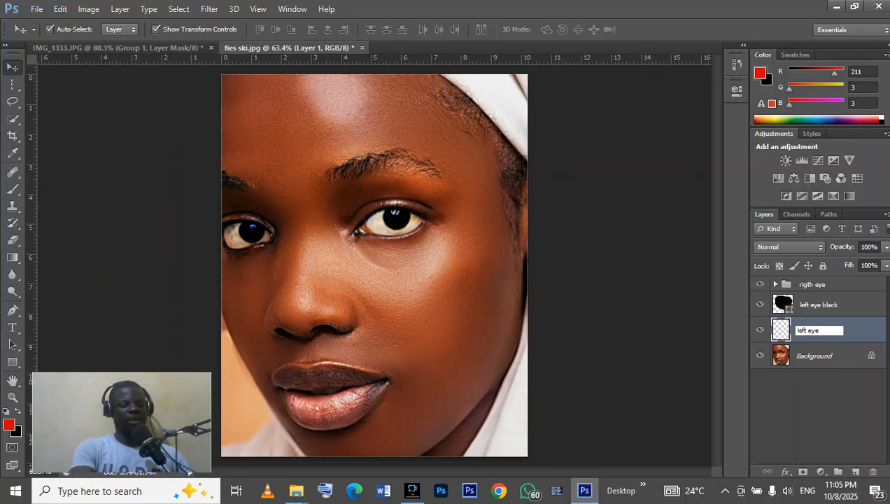
{"action": "type", "text": "ite"}
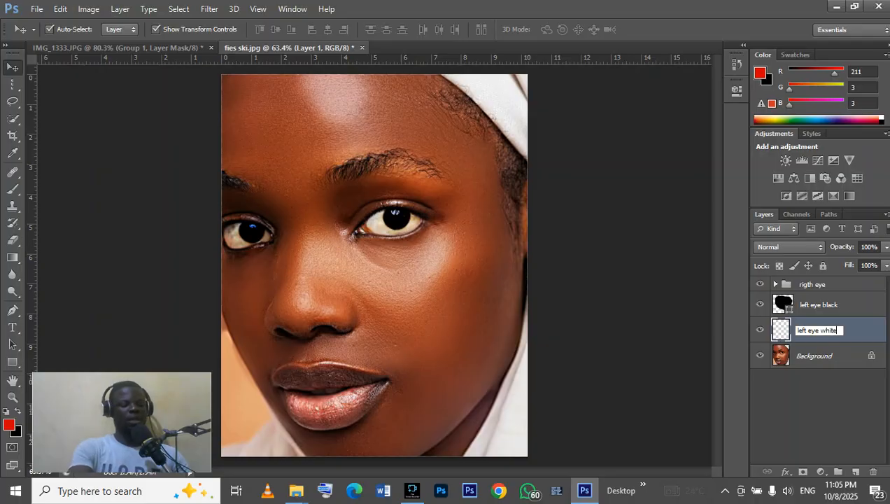
{"action": "key", "text": "Return"}
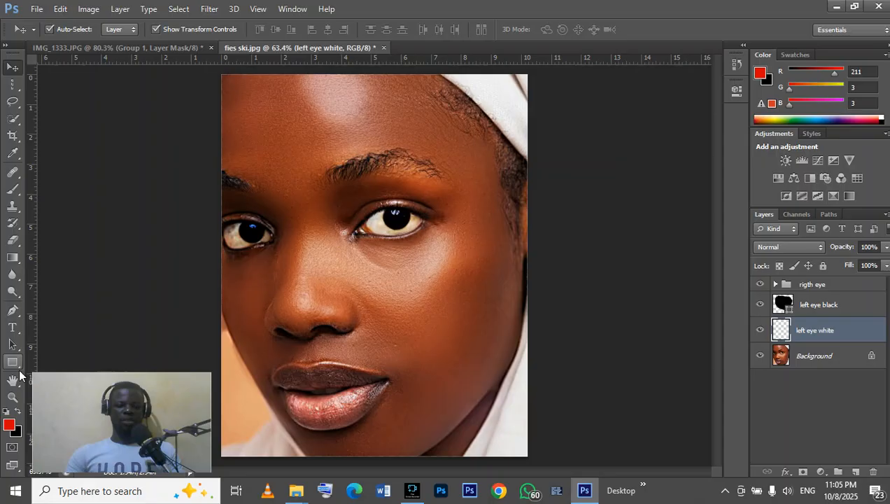
- Start a Pen shape on the "left eye white" layer, curving from the upper lid beside the iris to the eye's outer edge
{"action": "left_click", "coordinate": [13, 397]}
{"action": "left_click", "coordinate": [294, 350]}
{"action": "left_click_drag", "start_coordinate": [294, 350], "coordinate": [294, 350]}
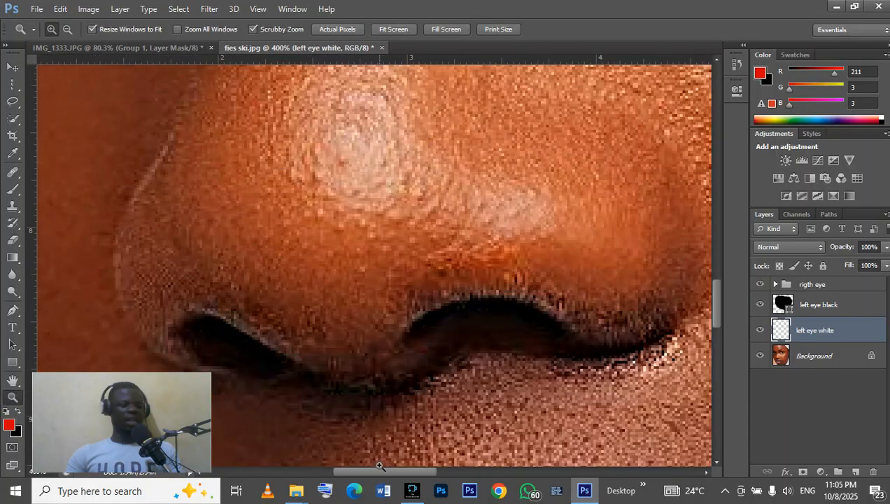
{"action": "scroll", "coordinate": [402, 398], "scroll_direction": "down", "scroll_amount": 2}
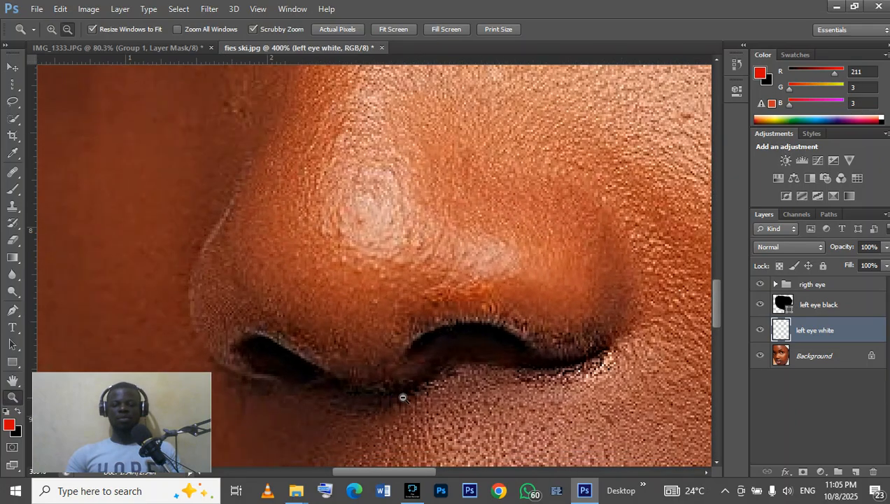
{"action": "scroll", "coordinate": [402, 398], "scroll_direction": "down", "scroll_amount": 1}
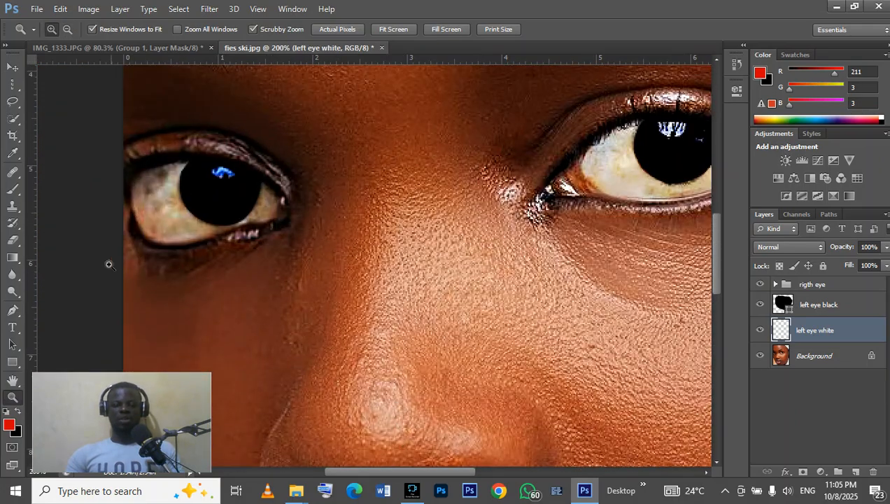
{"action": "left_click", "coordinate": [12, 310]}
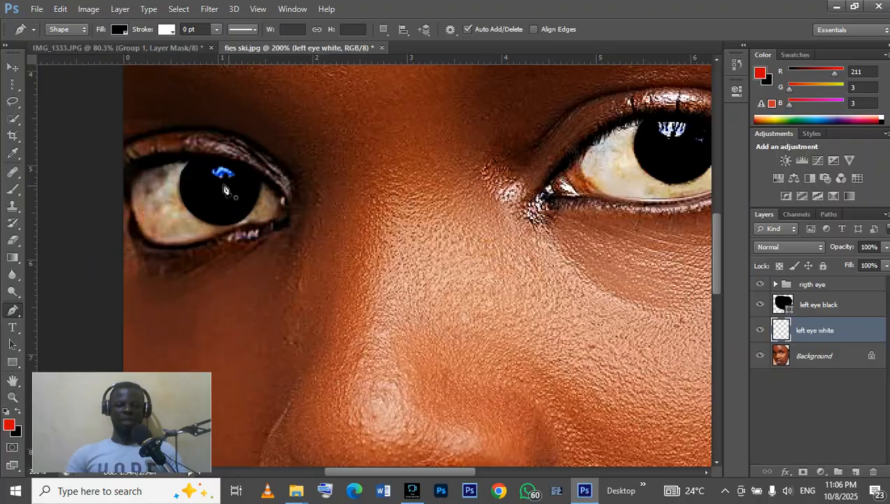
{"action": "left_click", "coordinate": [183, 162]}
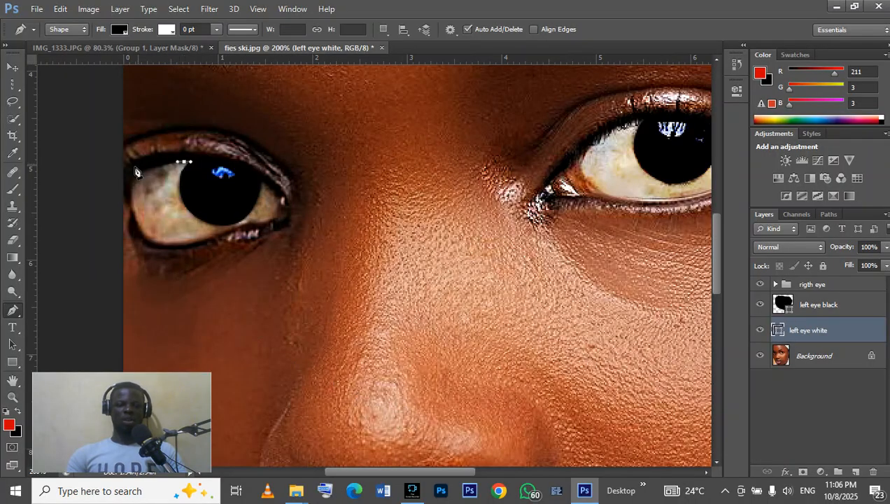
{"action": "left_click_drag", "start_coordinate": [129, 196], "coordinate": [129, 237]}
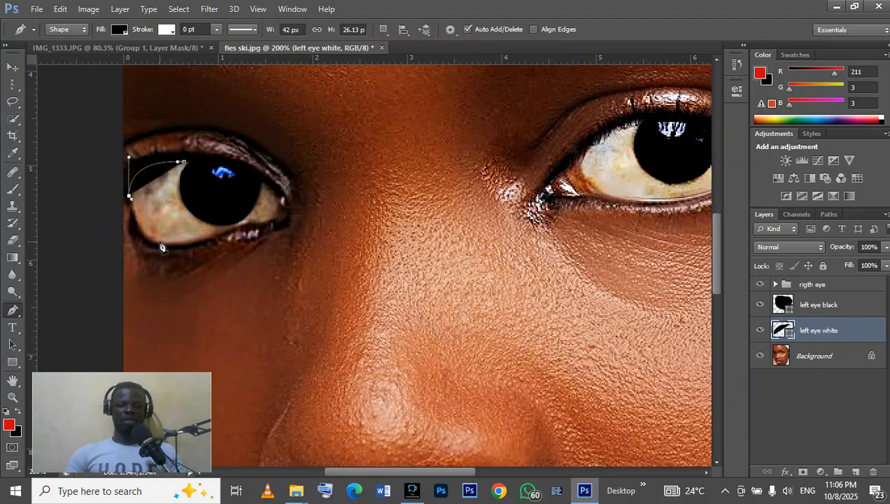
{"action": "mouse_move", "coordinate": [162, 244]}
{"action": "left_mouse_down"}
{"action": "mouse_move", "coordinate": [185, 250]}
{"action": "mouse_move", "coordinate": [163, 244]}
{"action": "left_mouse_up"}
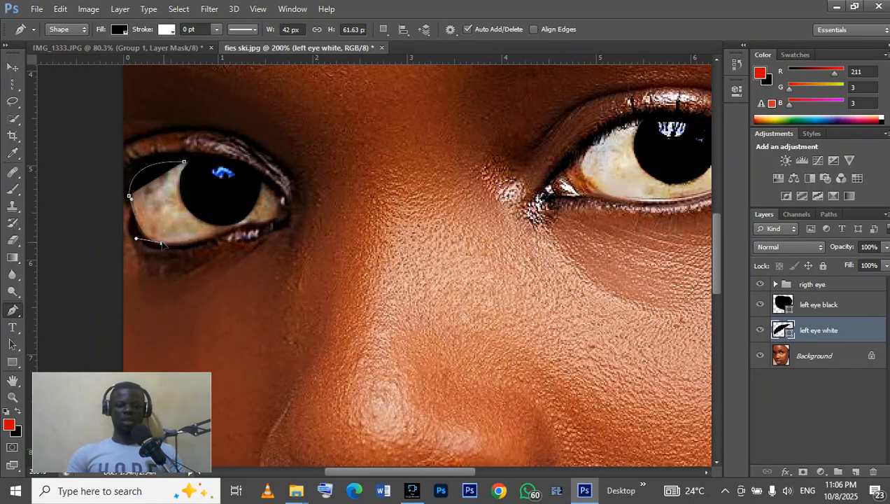
{"action": "left_click", "coordinate": [255, 228]}
{"action": "left_click_drag", "start_coordinate": [255, 227], "coordinate": [277, 210]}
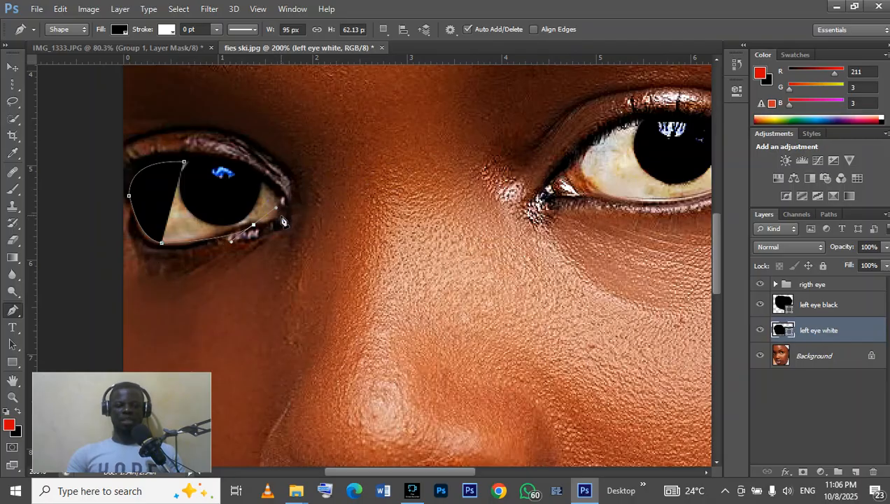
{"action": "key", "text": "ctrl+alt+z"}
{"action": "key", "text": "ctrl+alt+z"}
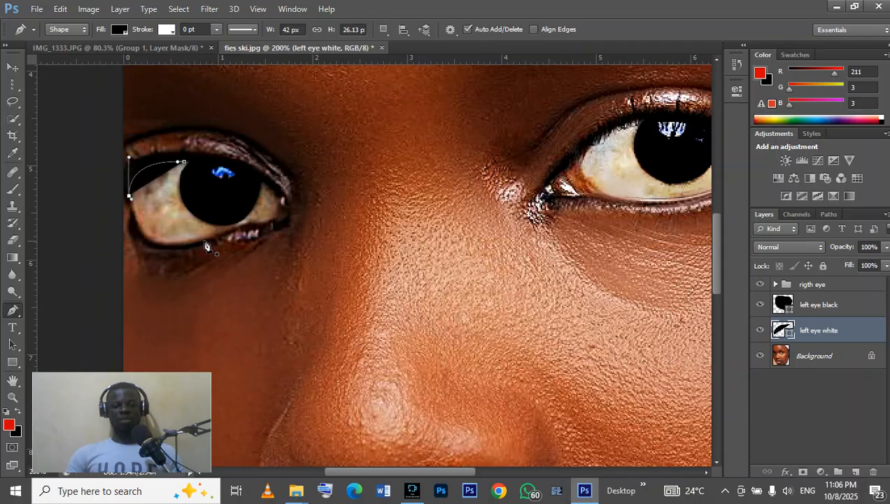
{"action": "left_click_drag", "start_coordinate": [206, 241], "coordinate": [240, 239]}
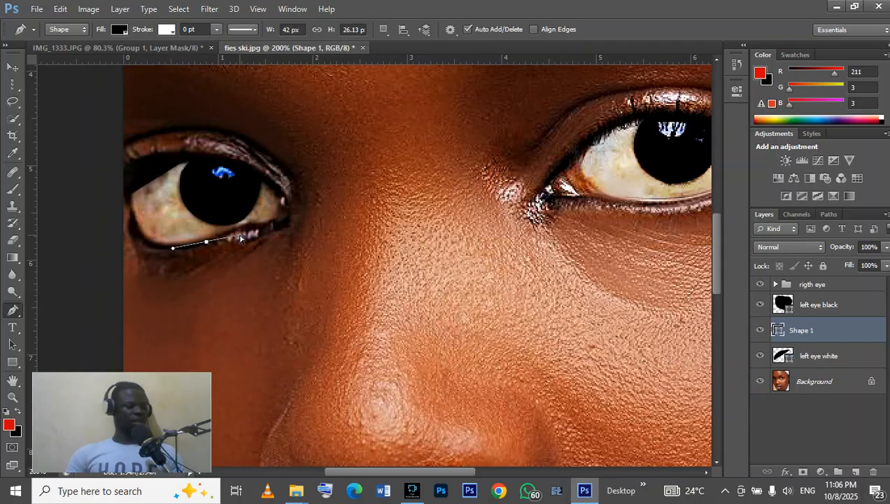
{"action": "key", "text": "ctrl+alt+z"}
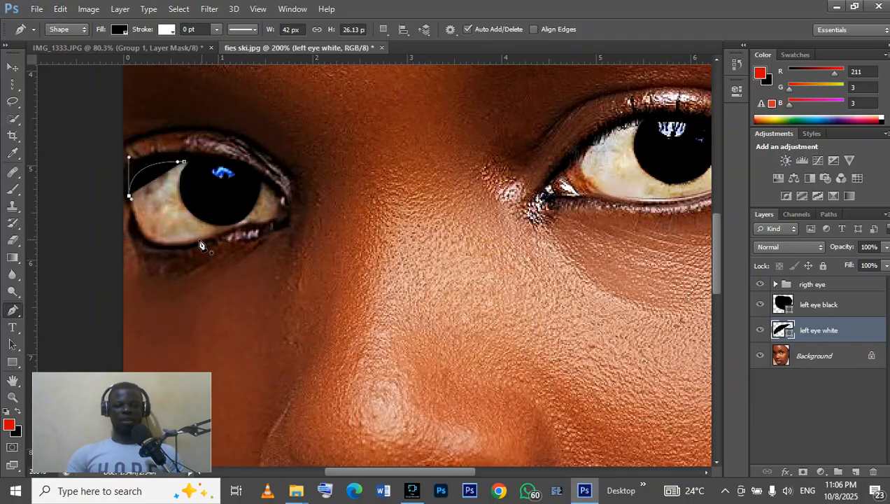
{"action": "left_click", "coordinate": [177, 245]}
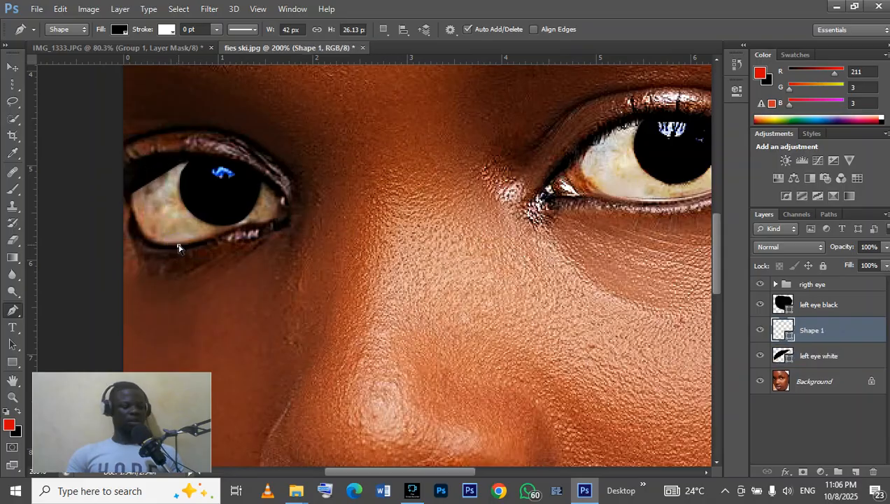
{"action": "key", "text": "ctrl+alt+z"}
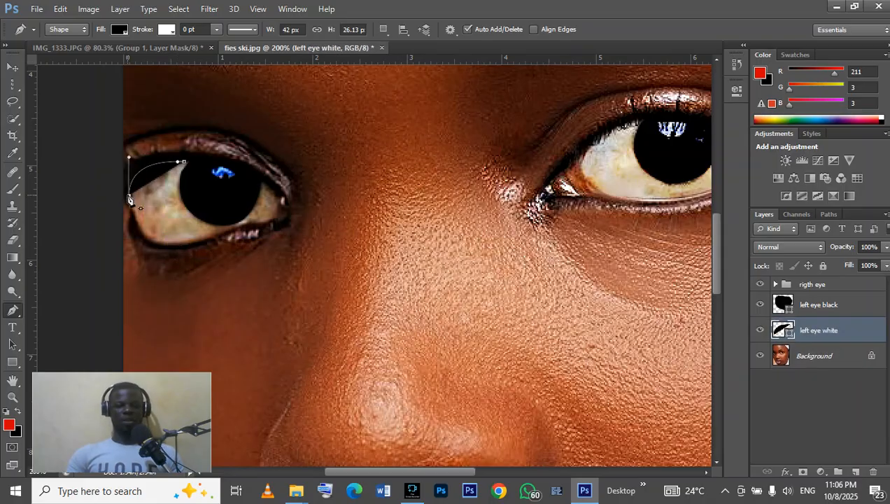
- Continue the eyeball outline in curves along the lower lid to the inner corner of the eye
{"action": "left_click", "coordinate": [131, 198]}
{"action": "mouse_move", "coordinate": [208, 239]}
{"action": "left_mouse_down"}
{"action": "mouse_move", "coordinate": [255, 223]}
{"action": "mouse_move", "coordinate": [264, 201]}
{"action": "mouse_move", "coordinate": [298, 207]}
{"action": "mouse_move", "coordinate": [242, 216]}
{"action": "mouse_move", "coordinate": [216, 239]}
{"action": "left_mouse_up"}
{"action": "left_click", "coordinate": [215, 238]}
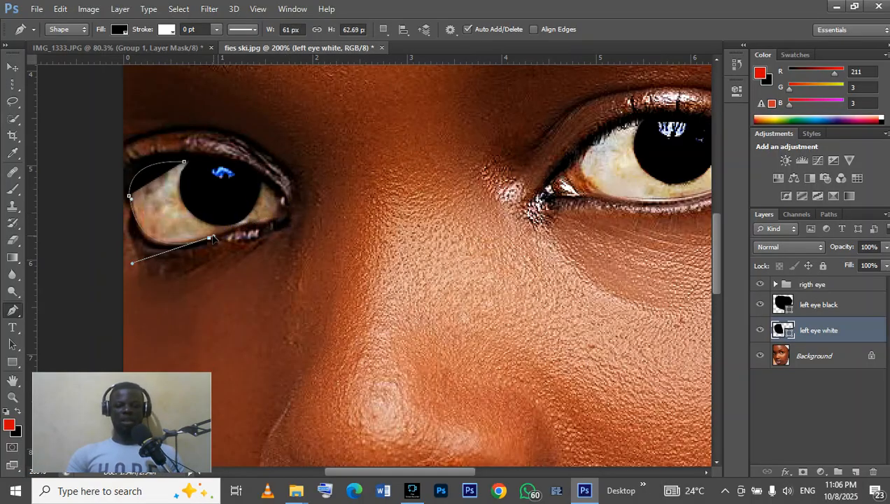
{"action": "mouse_move", "coordinate": [279, 214]}
{"action": "left_mouse_down"}
{"action": "mouse_move", "coordinate": [289, 232]}
{"action": "mouse_move", "coordinate": [287, 222]}
{"action": "left_mouse_up"}
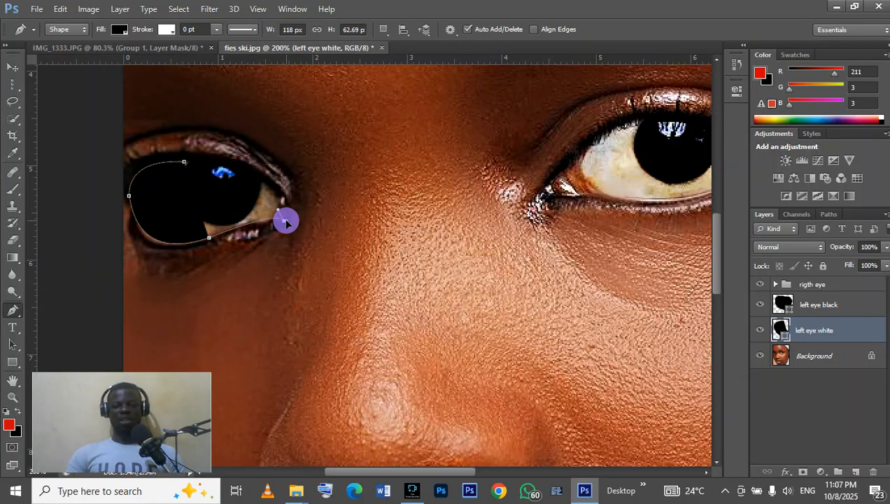
{"action": "left_click_drag", "start_coordinate": [287, 223], "coordinate": [286, 224]}
- Close the eyeball outline along the upper lid, making it about 119 by 64 px, and fill the shape with white
{"action": "left_click", "coordinate": [281, 194]}
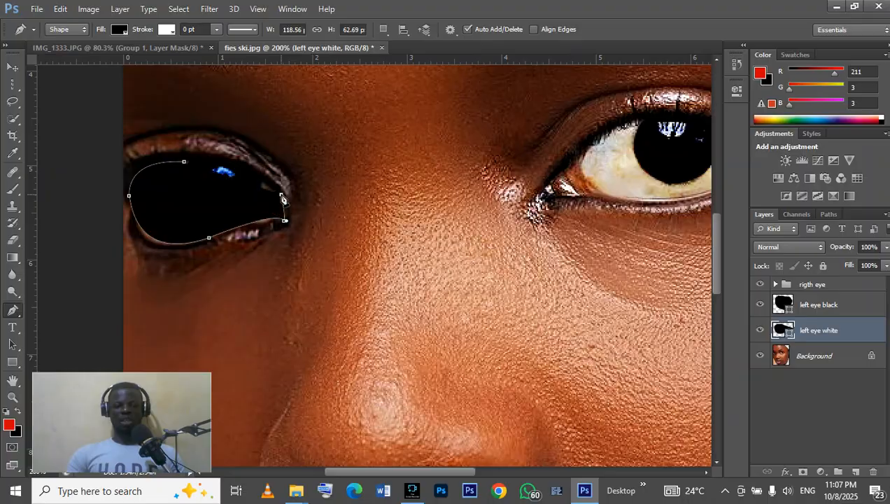
{"action": "left_click", "coordinate": [258, 175]}
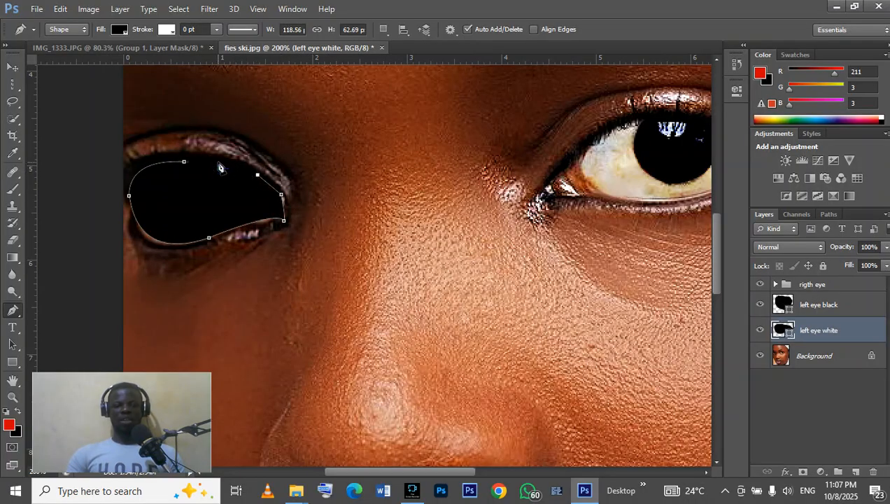
{"action": "left_click", "coordinate": [218, 164]}
{"action": "left_click", "coordinate": [196, 161]}
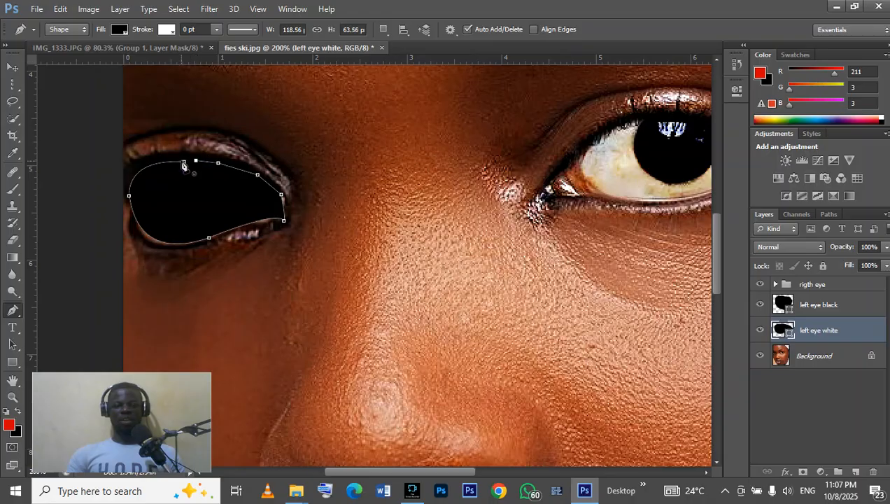
{"action": "left_click", "coordinate": [184, 161]}
{"action": "left_click", "coordinate": [119, 30]}
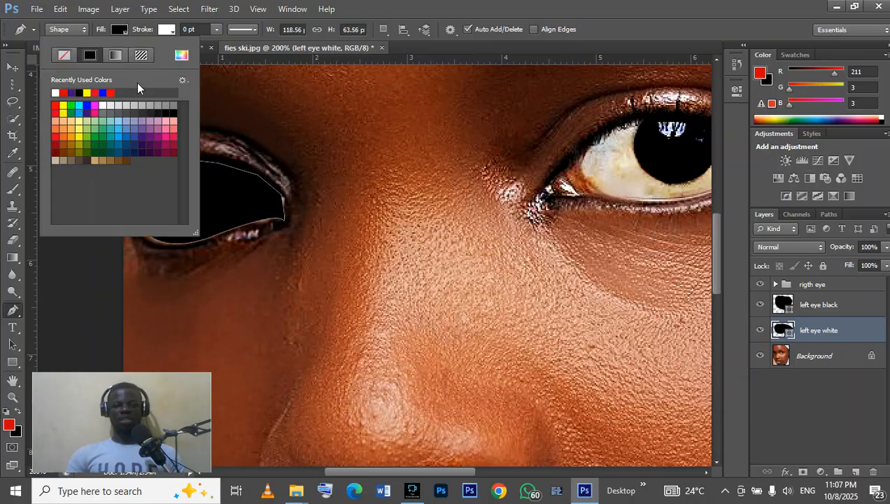
{"action": "left_click", "coordinate": [56, 92]}
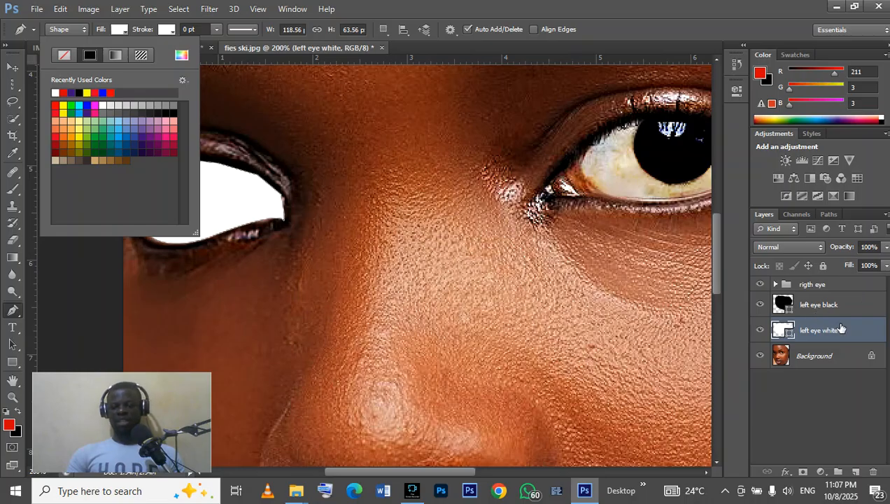
- Change the blend mode of the "left eye white" layer to Overlay
{"action": "left_click", "coordinate": [775, 245]}
{"action": "left_click", "coordinate": [775, 247]}
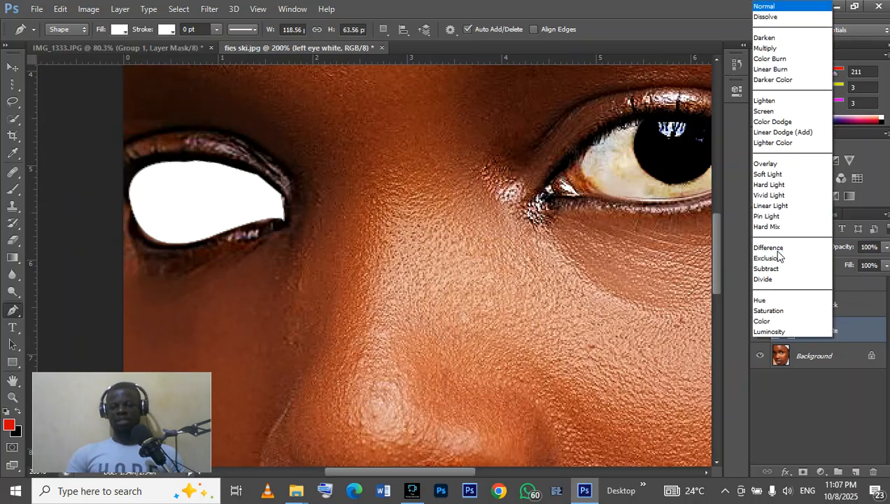
{"action": "left_click", "coordinate": [763, 163]}
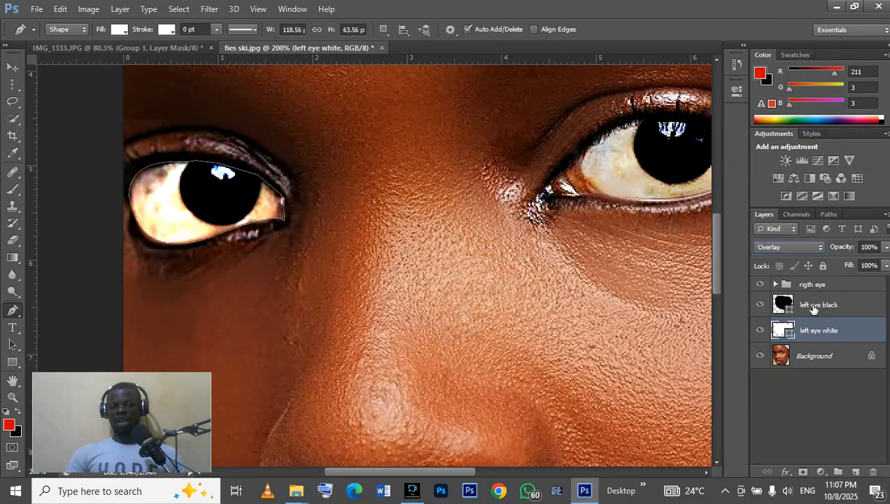
- Reduce the "left eye white" layer's opacity to 77% and its fill to 51%, judging it against the whole portrait
{"action": "left_click", "coordinate": [12, 397]}
{"action": "right_click", "coordinate": [393, 274]}
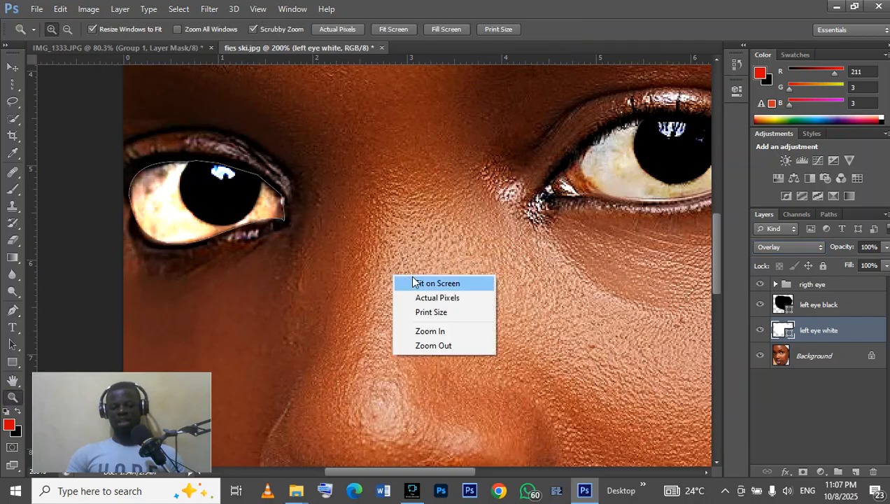
{"action": "left_click", "coordinate": [414, 284]}
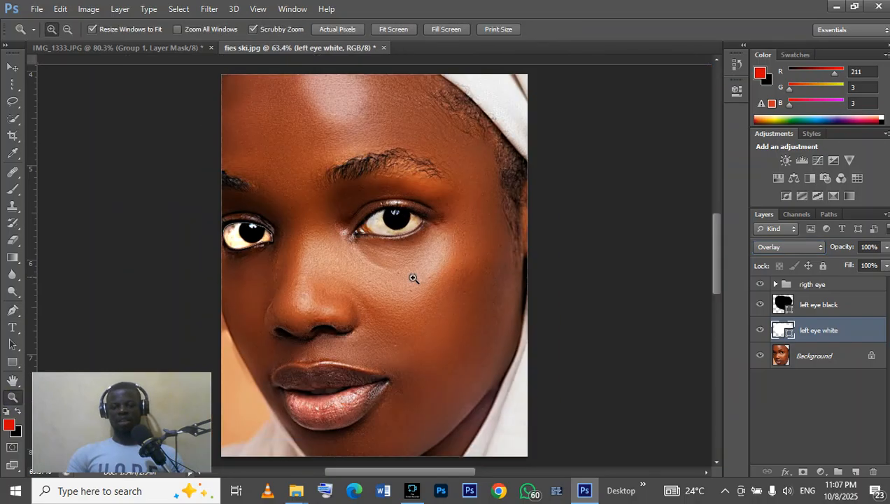
{"action": "left_click", "coordinate": [887, 266]}
{"action": "left_click_drag", "start_coordinate": [887, 282], "coordinate": [868, 288]}
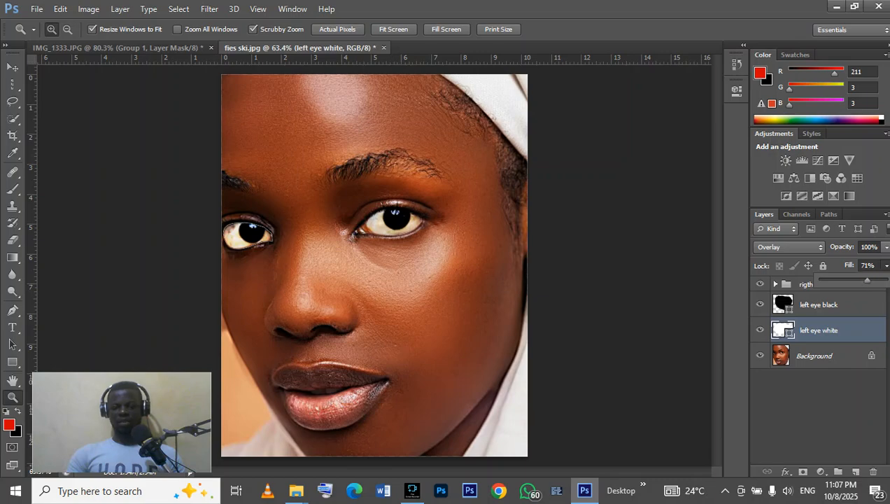
{"action": "left_click", "coordinate": [886, 249]}
{"action": "left_click_drag", "start_coordinate": [884, 267], "coordinate": [870, 265]}
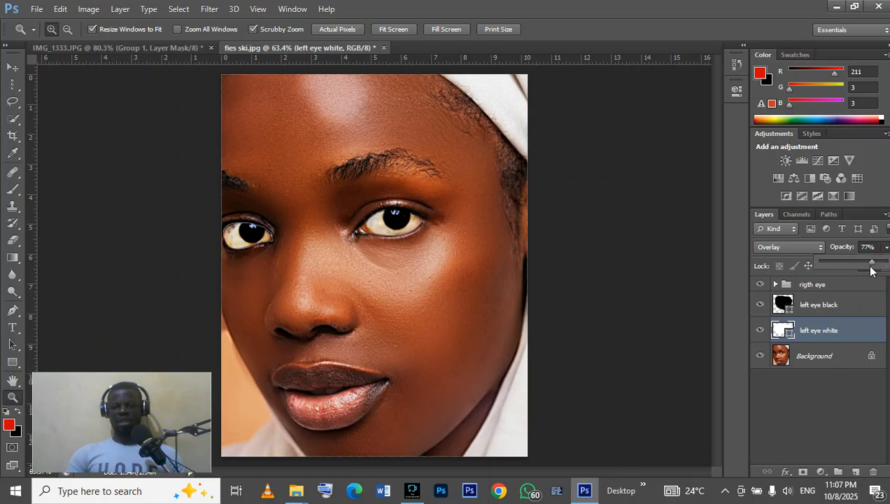
{"action": "left_click", "coordinate": [889, 274]}
{"action": "left_click", "coordinate": [886, 265]}
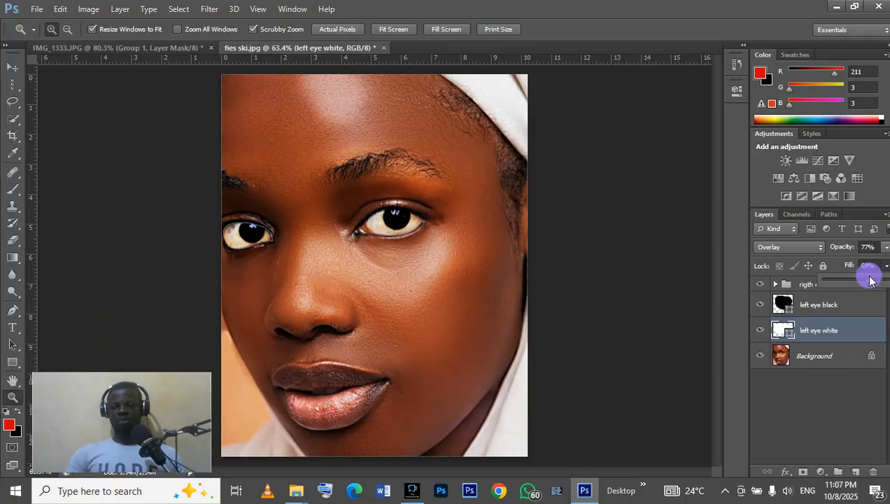
{"action": "left_click_drag", "start_coordinate": [869, 278], "coordinate": [860, 280]}
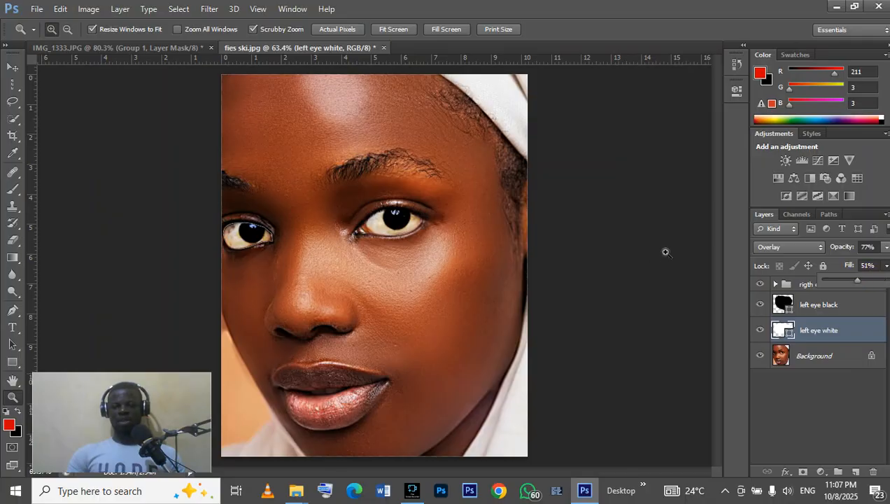
{"action": "left_click", "coordinate": [623, 258]}
{"action": "left_click", "coordinate": [600, 264]}
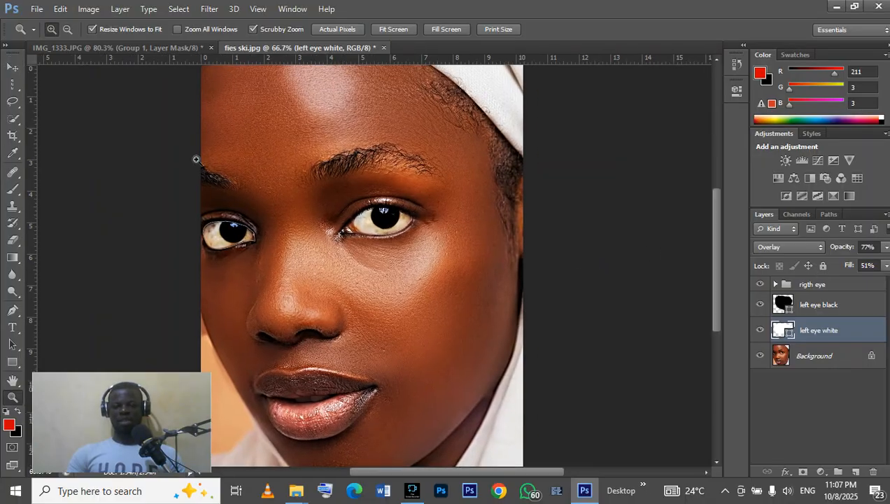
{"action": "right_click", "coordinate": [283, 175]}
{"action": "left_click", "coordinate": [317, 184]}
- Group the "left eye black" and "left eye white" layers and name the group "left eye"
{"action": "left_click", "coordinate": [12, 67]}
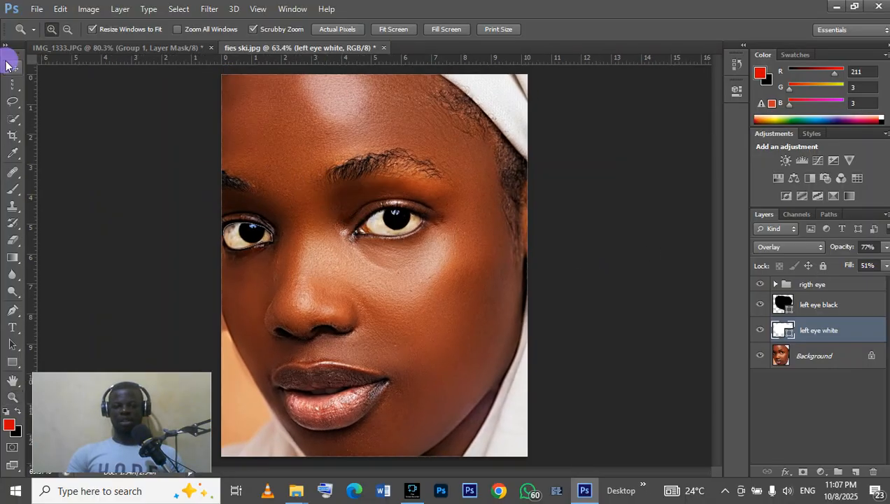
{"action": "left_click", "coordinate": [690, 237]}
{"action": "left_click", "coordinate": [691, 236]}
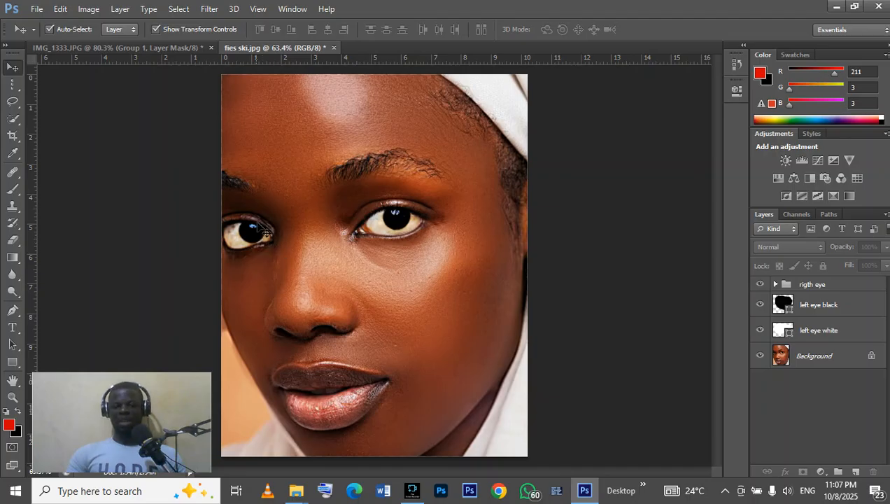
{"action": "left_click", "coordinate": [856, 335]}
{"action": "left_click", "coordinate": [857, 311], "text": "shift"}
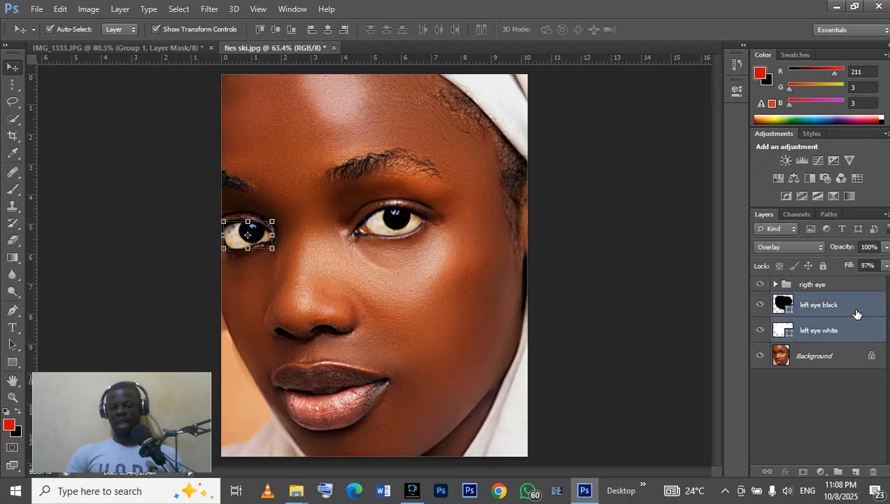
{"action": "key", "text": "ctrl+g"}
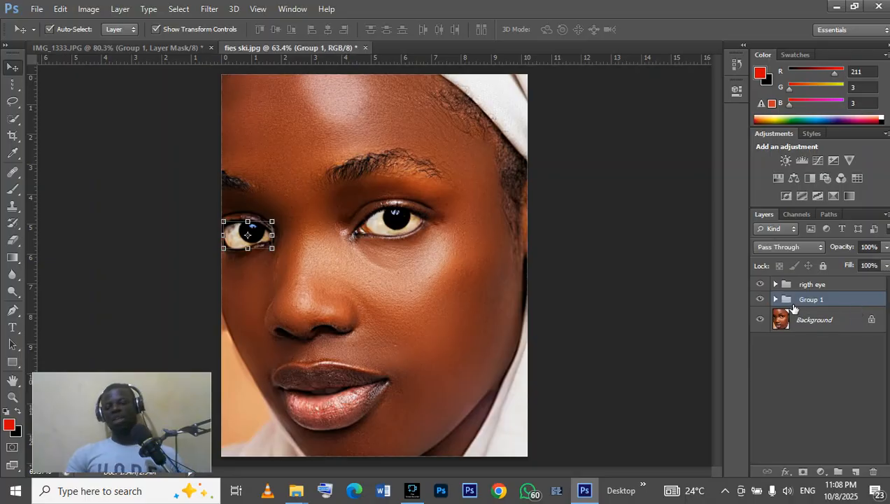
{"action": "double_click", "coordinate": [810, 299]}
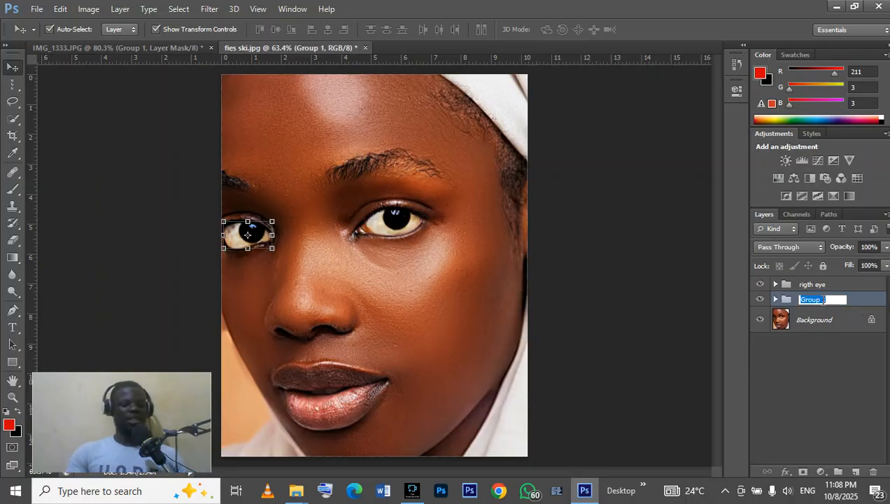
{"action": "type", "text": "le"}
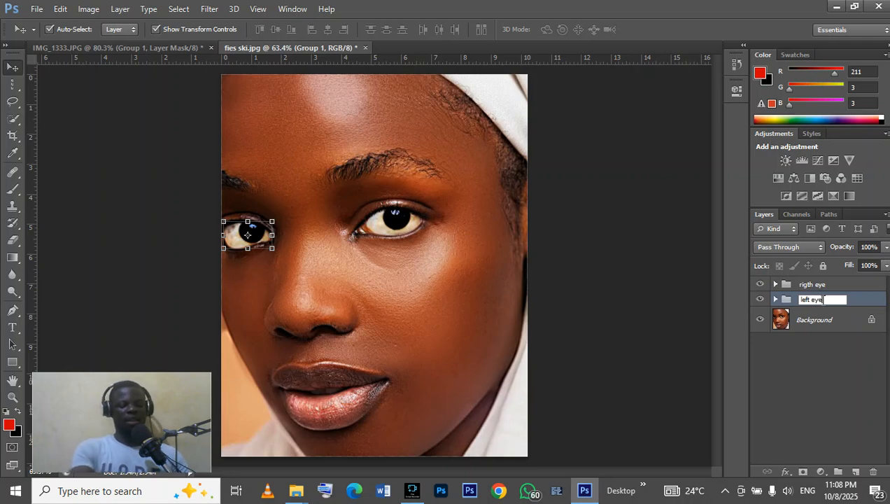
{"action": "type", "text": "ft eye"}
{"action": "key", "text": "Return"}
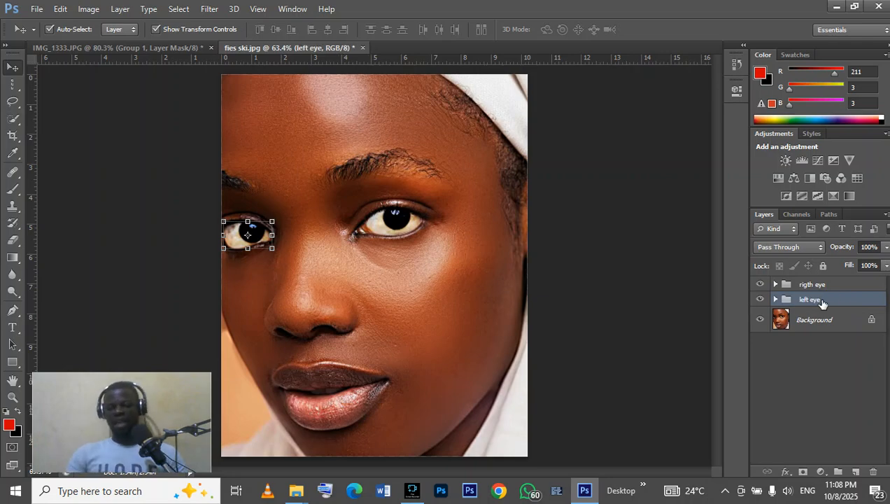
{"action": "left_click", "coordinate": [678, 302]}
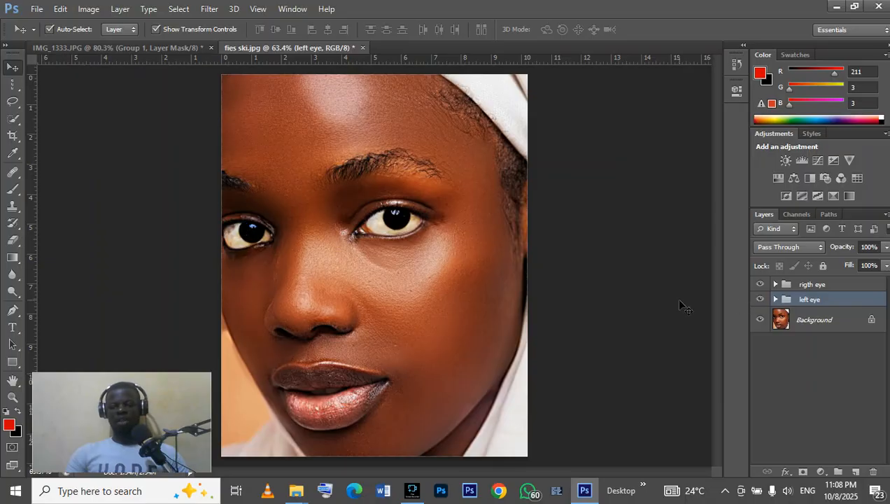
- Hide and reshow the "left eye" and "rigth eye" groups in turn to compare each eye before and after retouching
{"action": "left_click", "coordinate": [760, 301]}
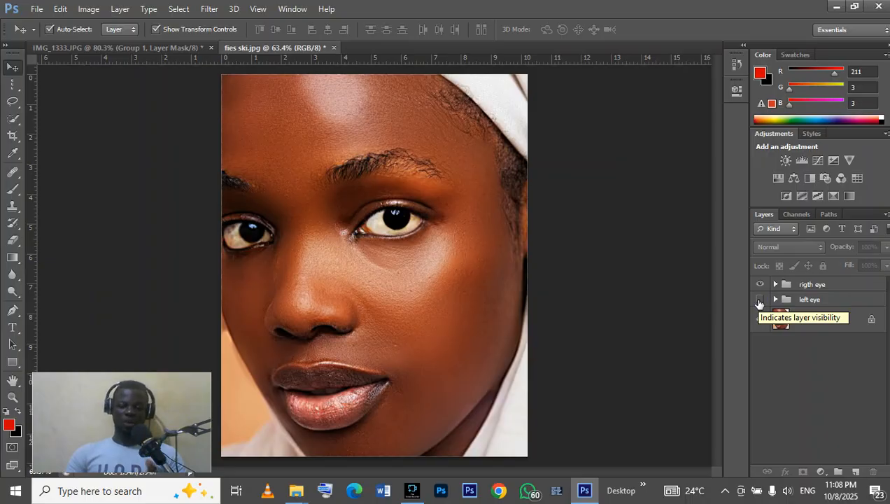
{"action": "left_click", "coordinate": [759, 301]}
{"action": "left_click", "coordinate": [761, 285]}
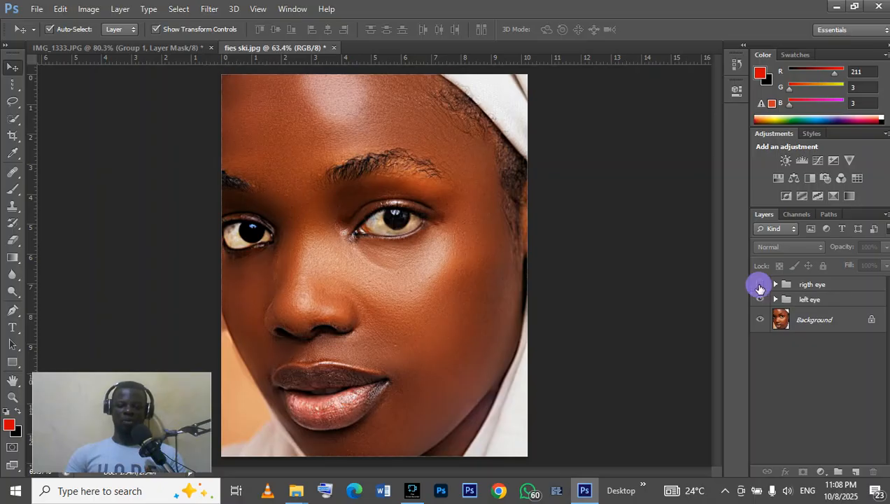
{"action": "left_click", "coordinate": [760, 286]}
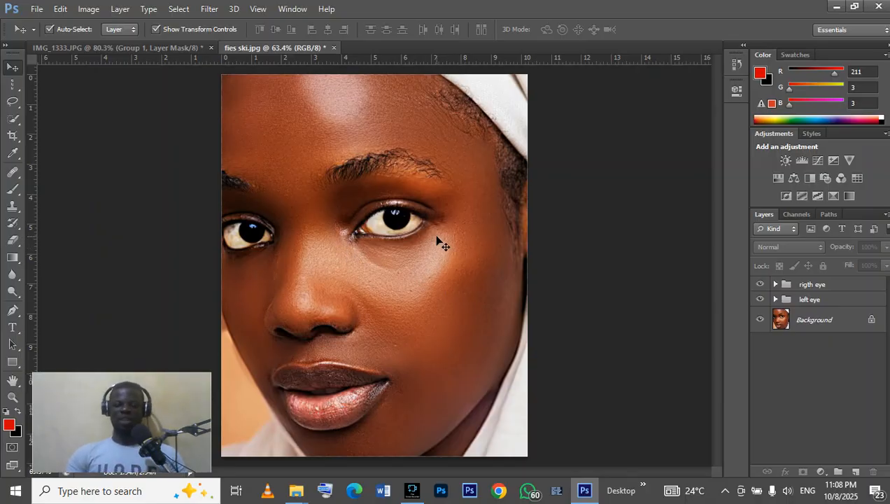
- Add a new layer directly above the Background and name it "top lip"
{"action": "left_click", "coordinate": [816, 319]}
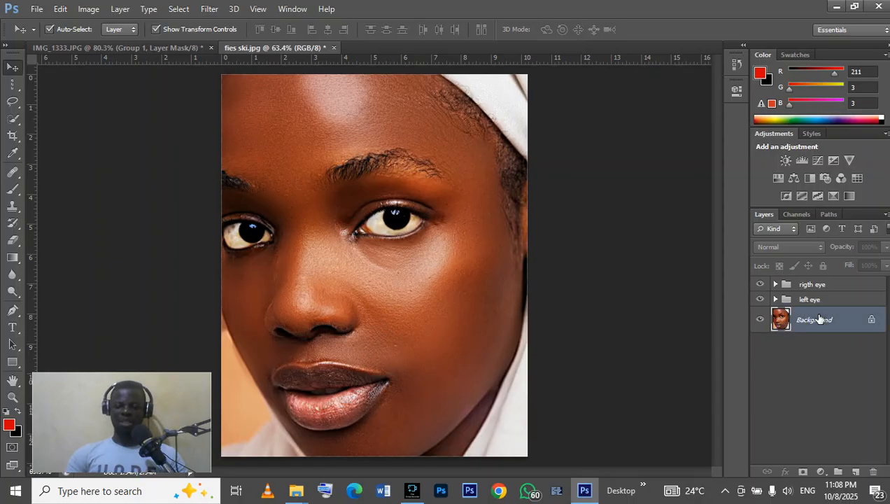
{"action": "left_click", "coordinate": [11, 397]}
{"action": "left_click", "coordinate": [341, 389]}
{"action": "left_click", "coordinate": [343, 390]}
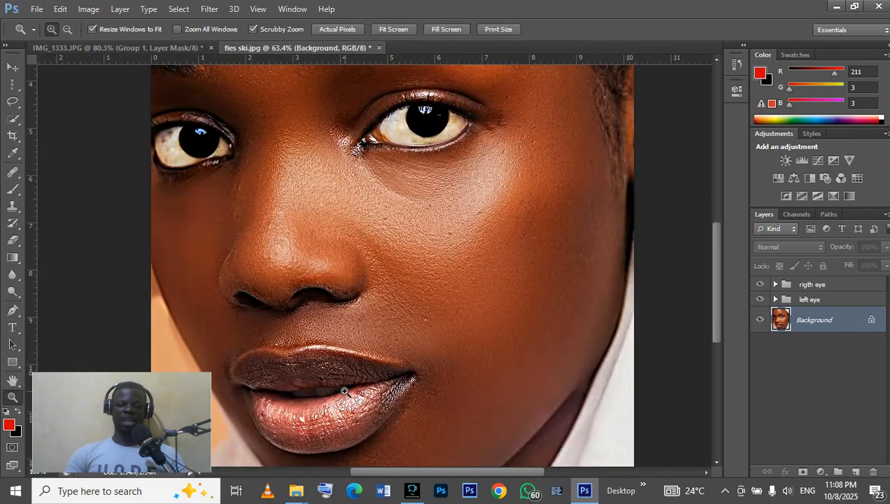
{"action": "left_click", "coordinate": [345, 392]}
{"action": "scroll", "coordinate": [345, 392], "scroll_direction": "down", "scroll_amount": 3}
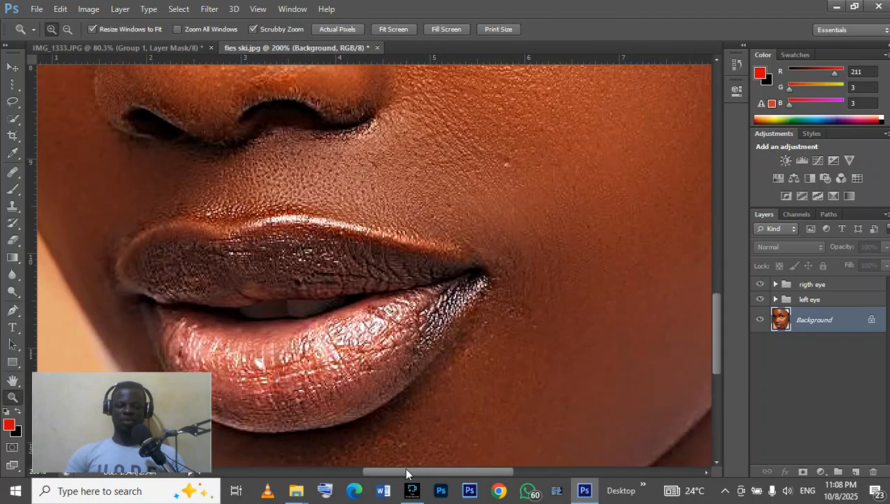
{"action": "left_click_drag", "start_coordinate": [406, 474], "coordinate": [372, 474]}
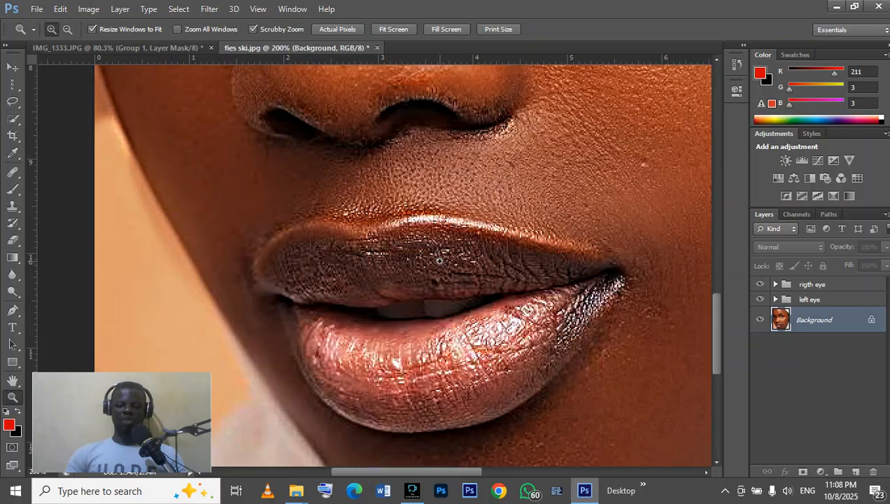
{"action": "scroll", "coordinate": [440, 260], "scroll_direction": "down", "scroll_amount": 1}
{"action": "left_click", "coordinate": [434, 299]}
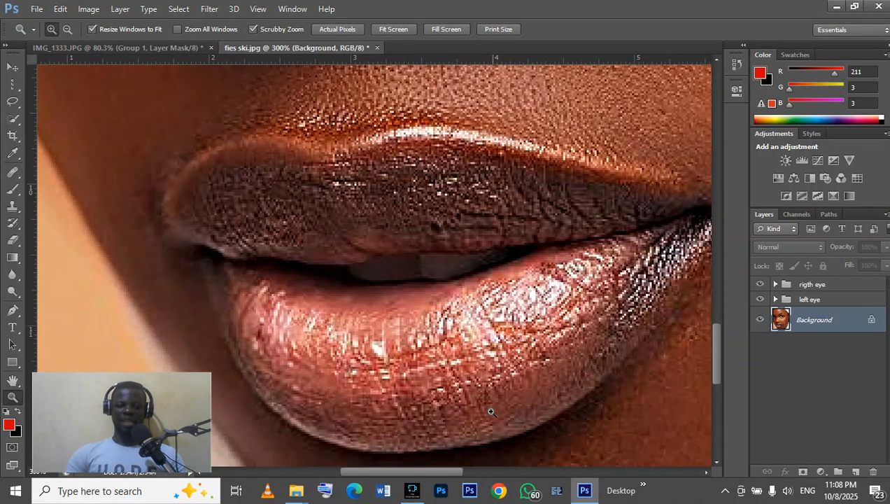
{"action": "left_click_drag", "start_coordinate": [424, 474], "coordinate": [426, 473]}
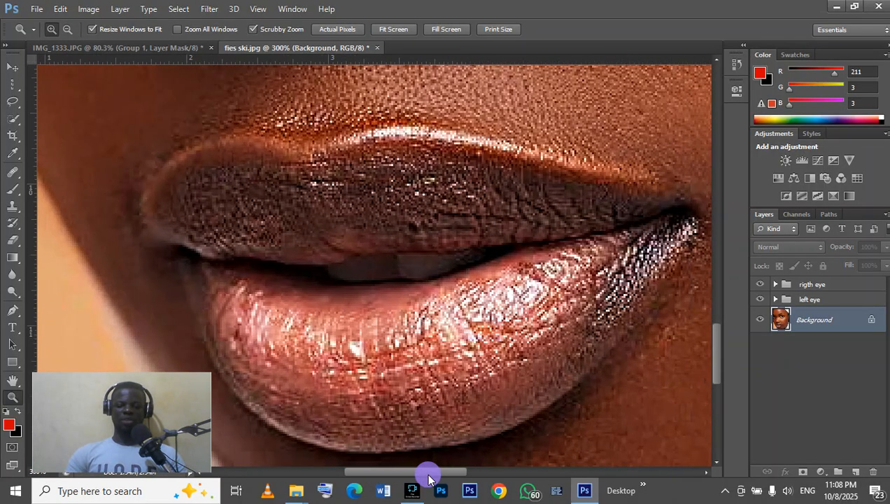
{"action": "left_click", "coordinate": [385, 271], "text": "alt"}
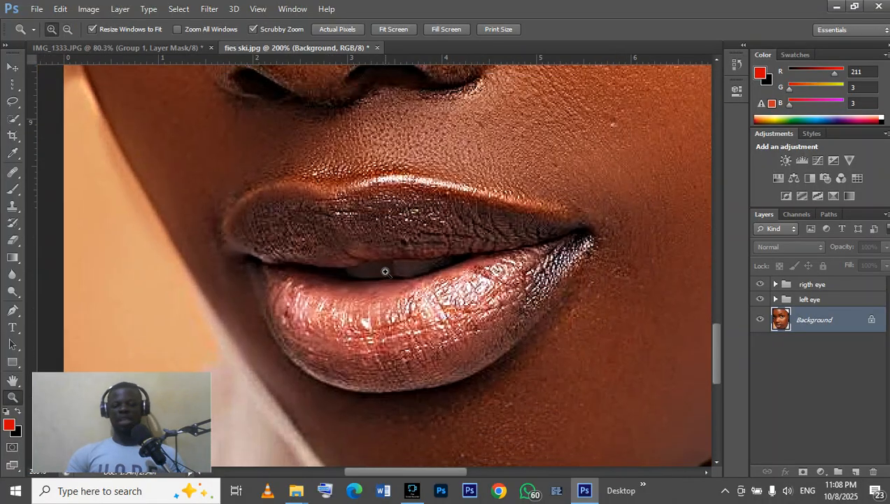
{"action": "scroll", "coordinate": [385, 271], "scroll_direction": "down", "scroll_amount": 1}
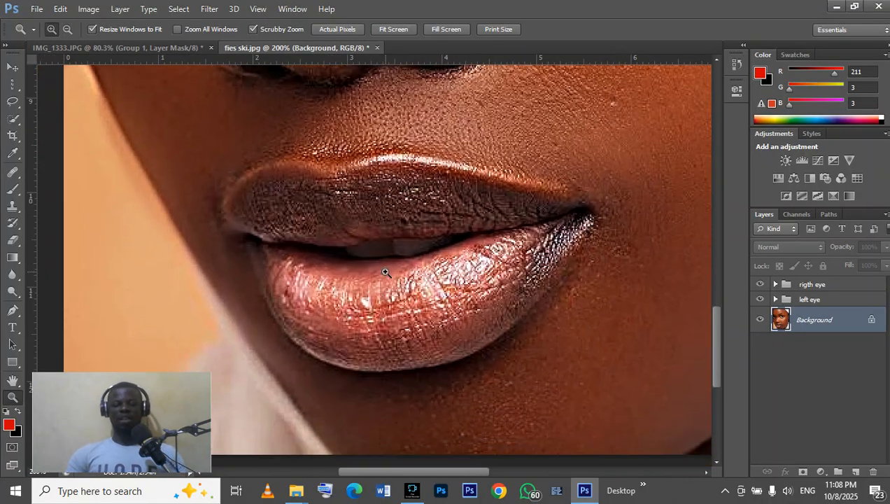
{"action": "left_click", "coordinate": [856, 473]}
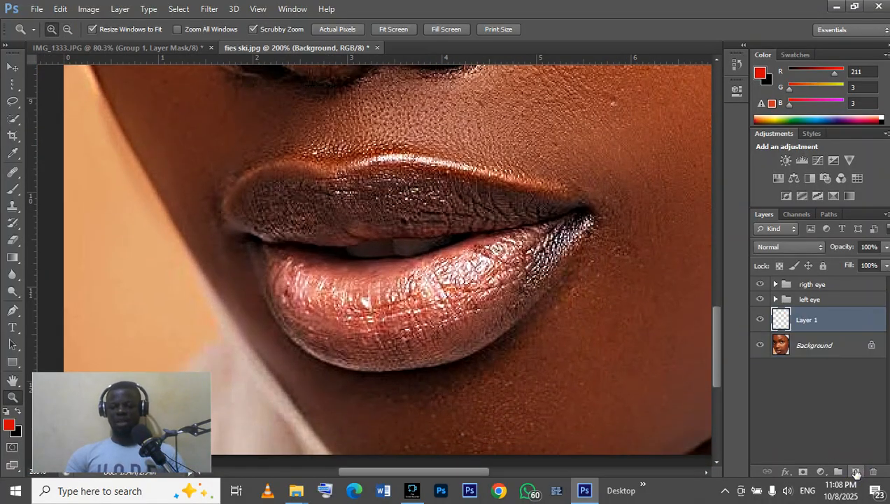
{"action": "double_click", "coordinate": [805, 320]}
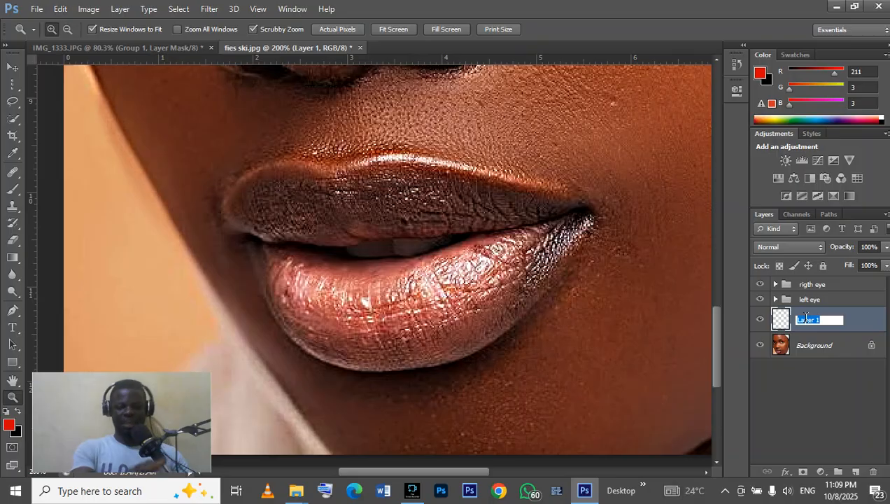
{"action": "type", "text": "lip"}
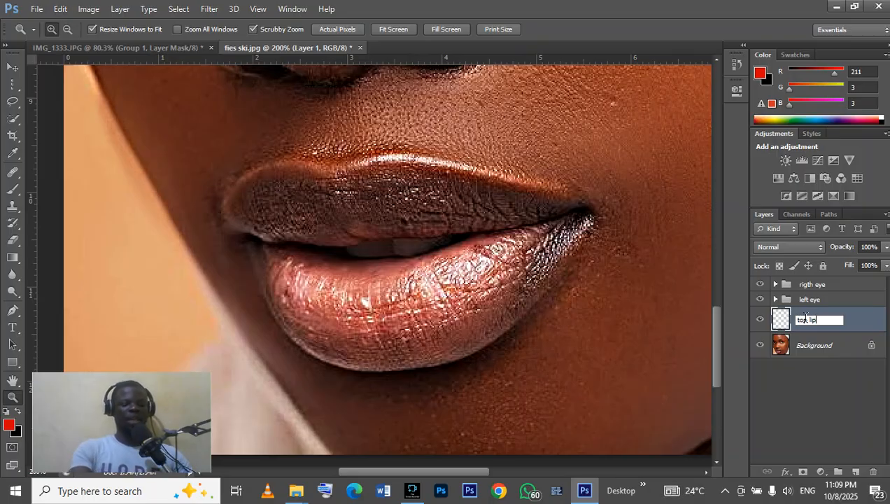
{"action": "key", "text": "Return"}
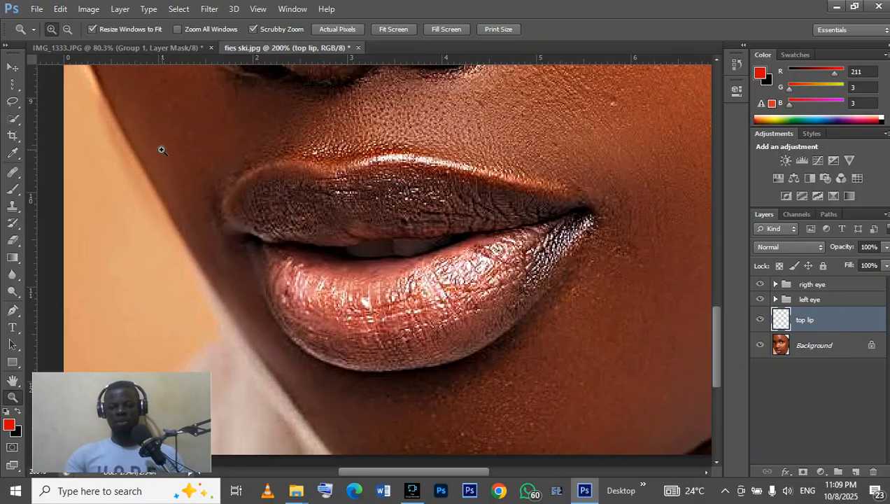
- Trace the upper lip's top edge with the Pen tool as a shape, from the right mouth corner over the cupid's bow to the left corner
{"action": "left_click", "coordinate": [14, 312]}
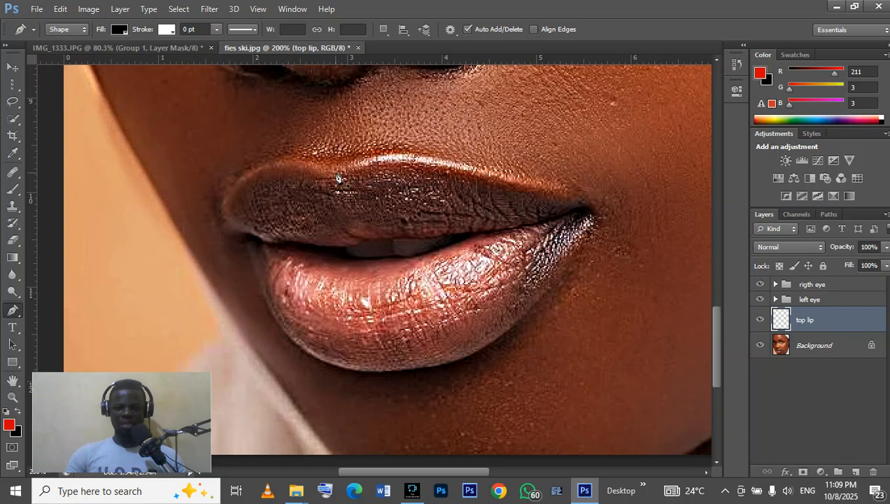
{"action": "left_click", "coordinate": [585, 207]}
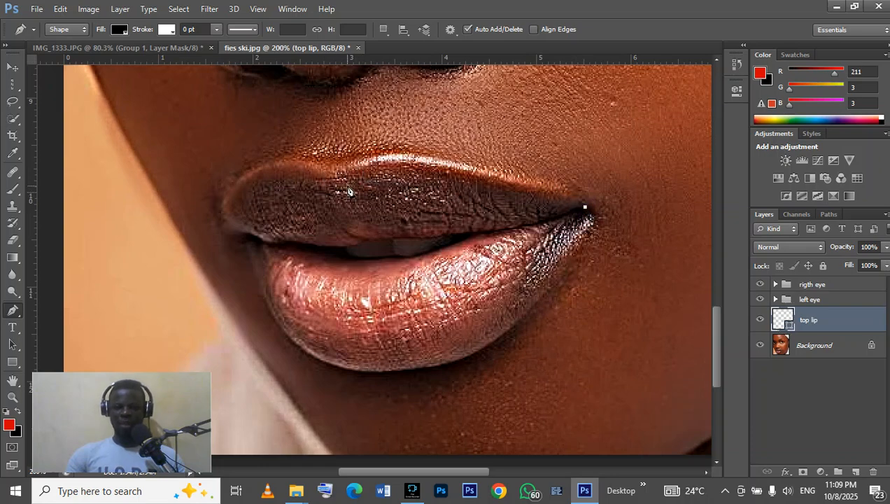
{"action": "mouse_move", "coordinate": [335, 176]}
{"action": "left_mouse_down"}
{"action": "mouse_move", "coordinate": [292, 197]}
{"action": "mouse_move", "coordinate": [279, 235]}
{"action": "mouse_move", "coordinate": [284, 252]}
{"action": "mouse_move", "coordinate": [253, 260]}
{"action": "mouse_move", "coordinate": [226, 260]}
{"action": "mouse_move", "coordinate": [136, 183]}
{"action": "mouse_move", "coordinate": [169, 193]}
{"action": "mouse_move", "coordinate": [227, 183]}
{"action": "mouse_move", "coordinate": [263, 215]}
{"action": "left_mouse_up"}
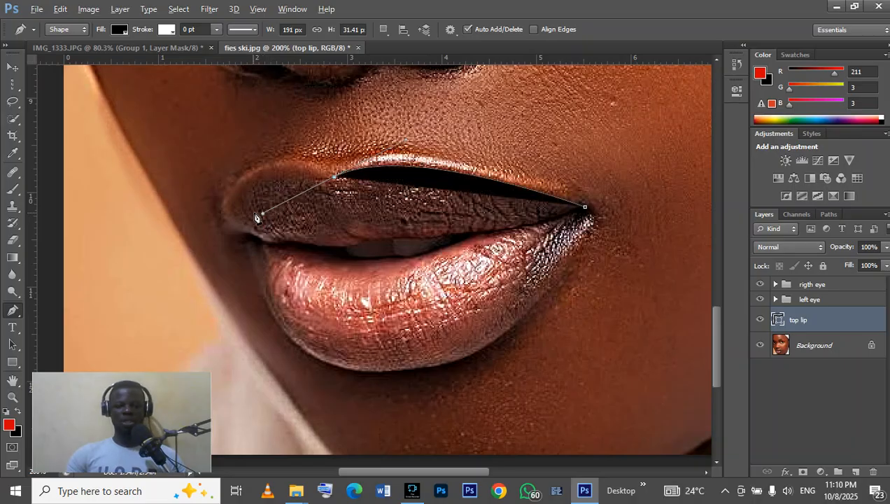
{"action": "left_click_drag", "start_coordinate": [262, 216], "coordinate": [312, 194]}
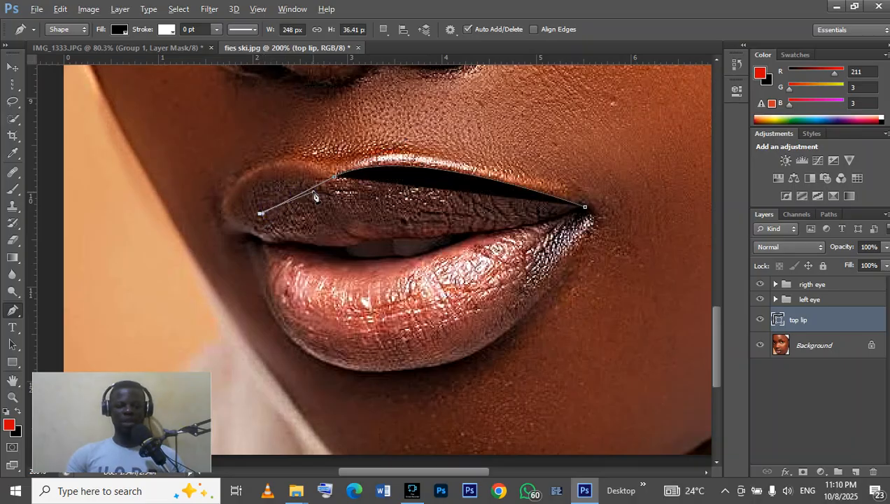
{"action": "key", "text": "ctrl+z"}
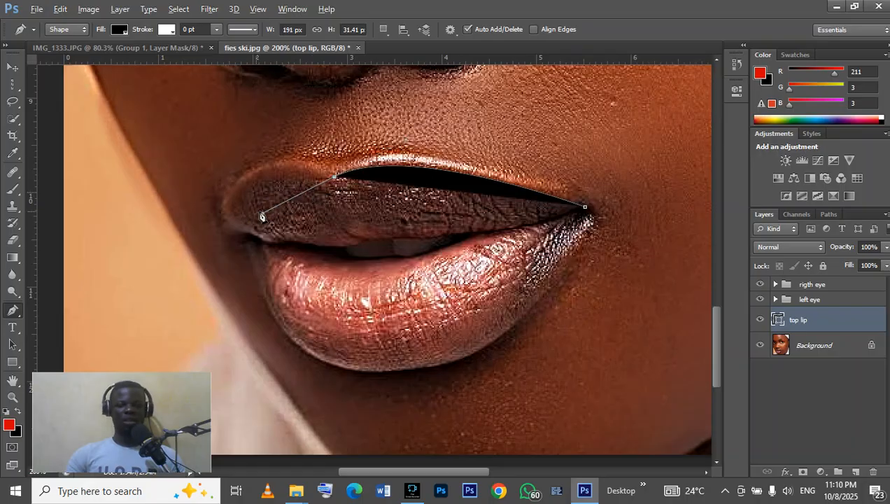
{"action": "left_click", "coordinate": [335, 176]}
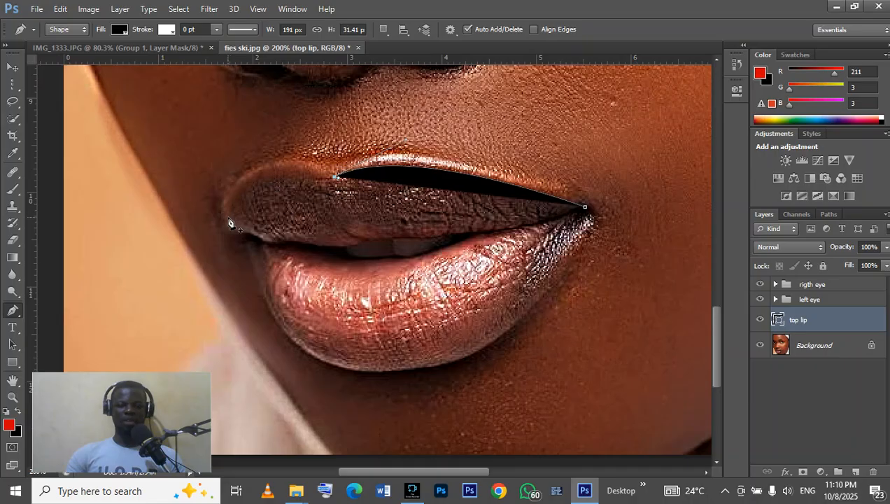
{"action": "left_click_drag", "start_coordinate": [228, 225], "coordinate": [226, 245]}
{"action": "key", "text": "ctrl+z"}
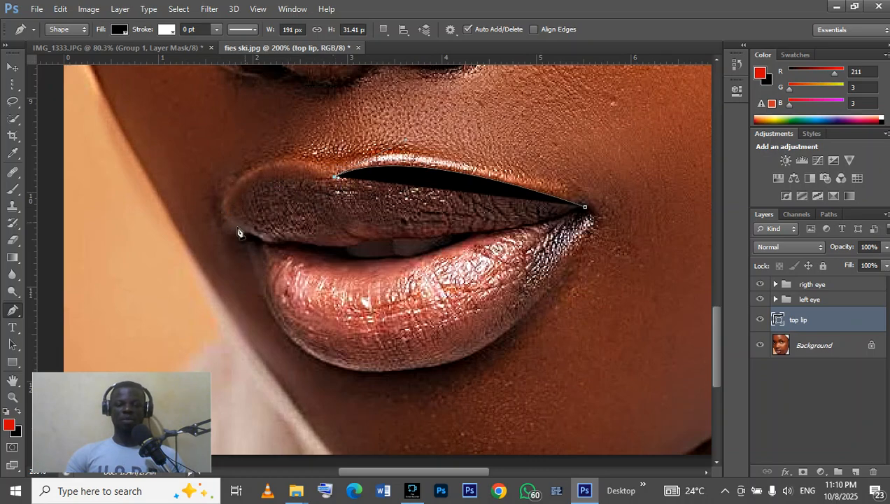
{"action": "left_click_drag", "start_coordinate": [234, 229], "coordinate": [246, 327]}
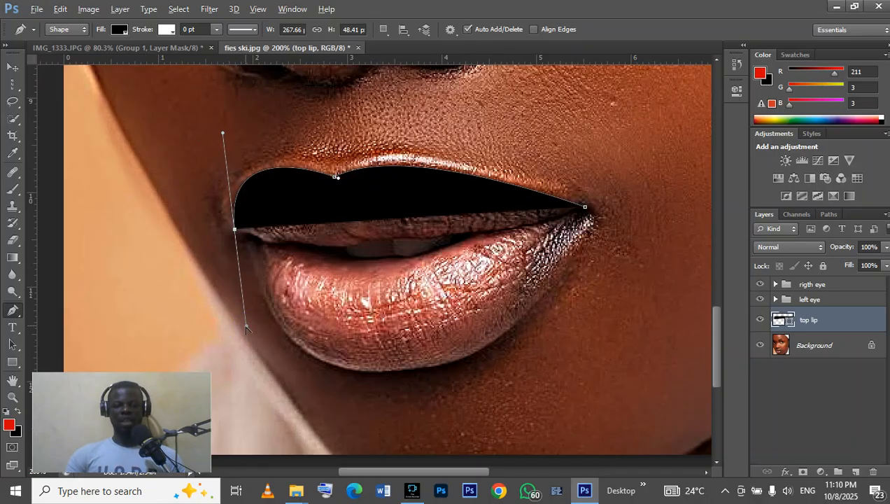
{"action": "left_click_drag", "start_coordinate": [245, 327], "coordinate": [232, 232]}
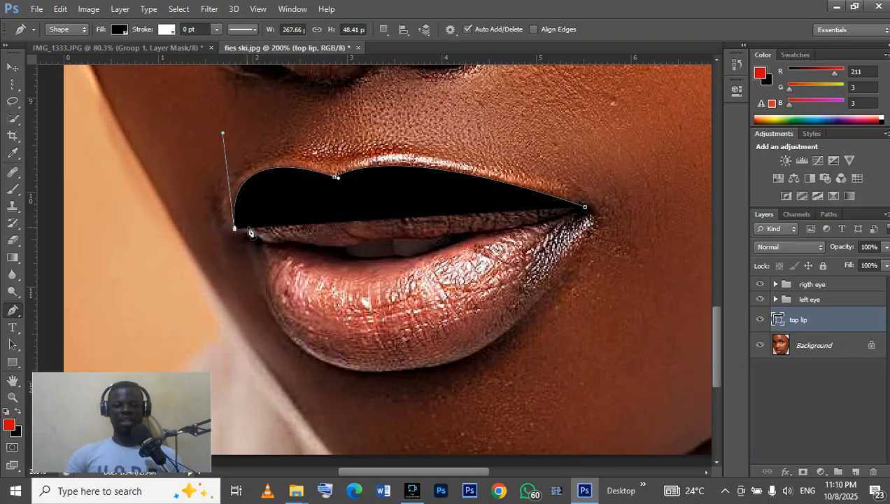
- Continue the "top lip" outline along the upper lip's lower edge, from the left mouth corner to past the middle of the teeth
{"action": "left_click", "coordinate": [273, 246]}
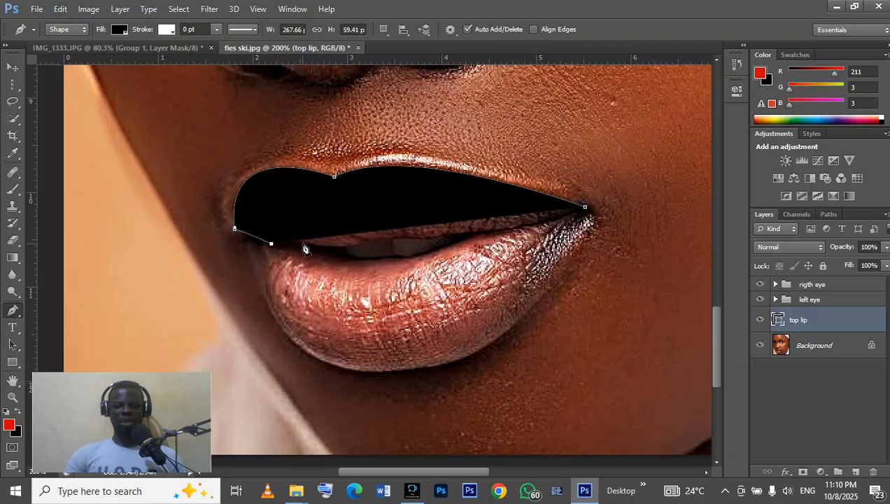
{"action": "left_click", "coordinate": [298, 240]}
{"action": "left_click", "coordinate": [357, 243]}
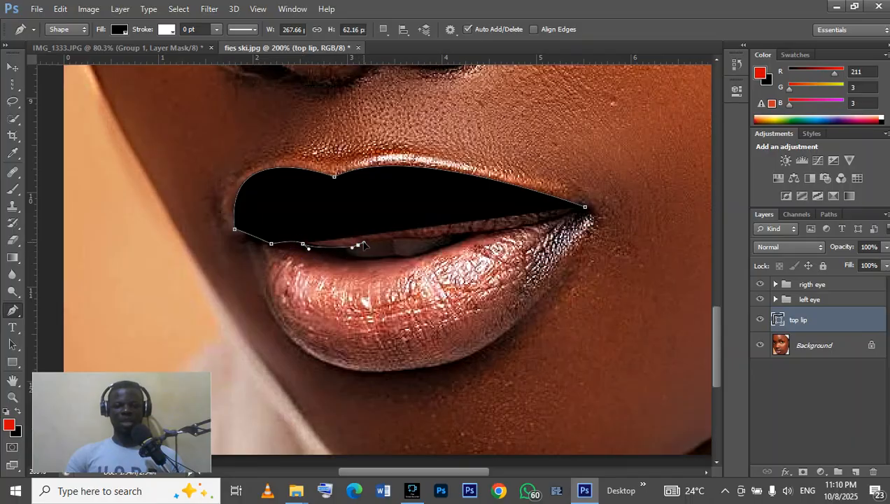
{"action": "left_click_drag", "start_coordinate": [425, 241], "coordinate": [427, 236]}
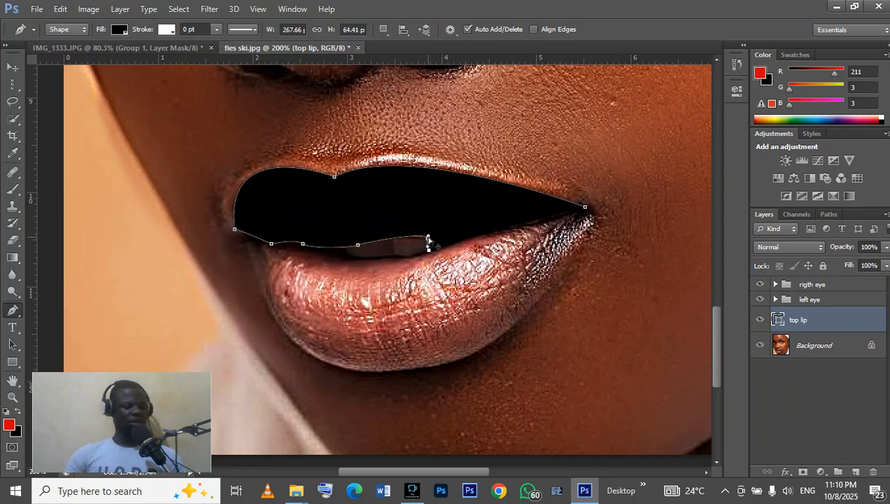
{"action": "key", "text": "ctrl+z"}
{"action": "left_click", "coordinate": [428, 246], "text": "alt"}
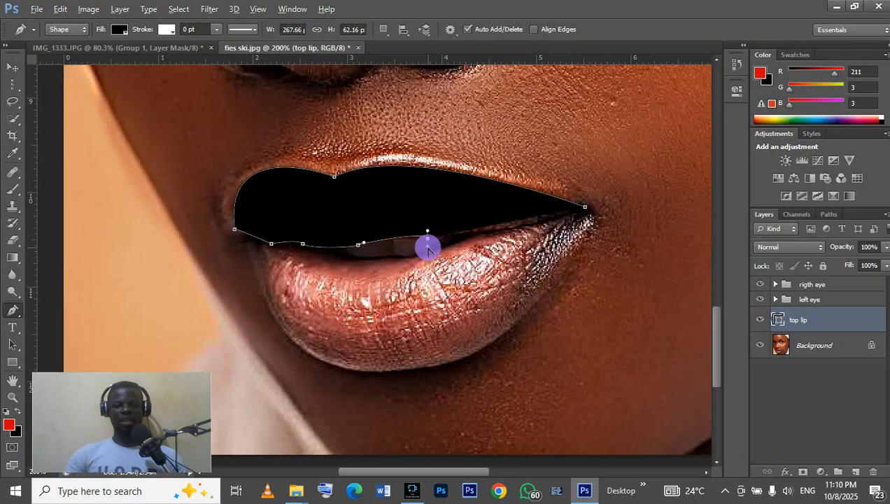
{"action": "left_click", "coordinate": [427, 240], "text": "alt"}
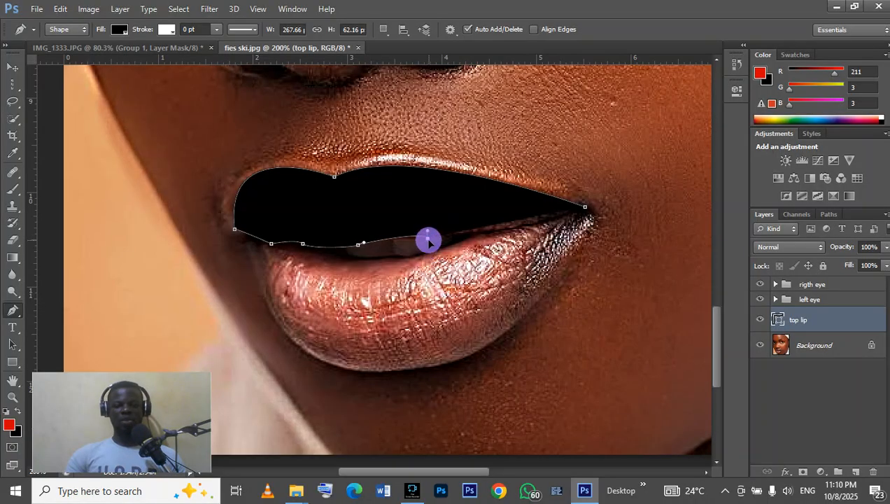
{"action": "left_click", "coordinate": [488, 235], "text": "ctrl"}
{"action": "left_click", "coordinate": [488, 235]}
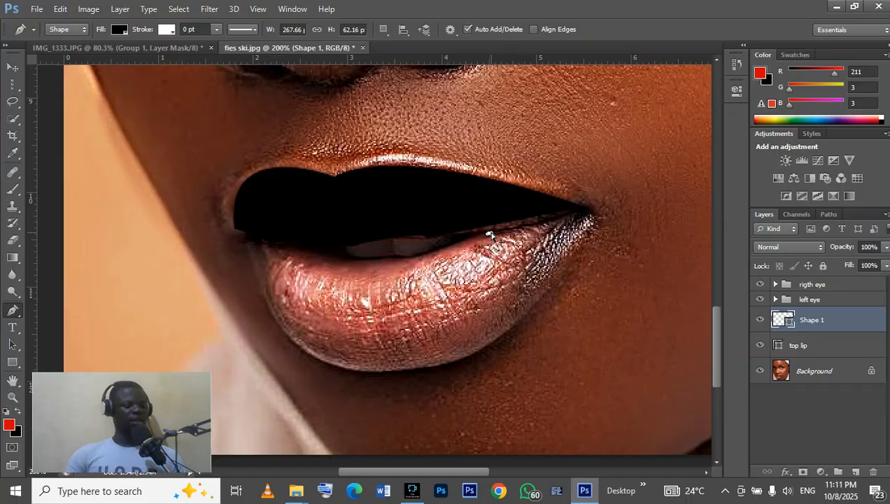
{"action": "key", "text": "ctrl+z"}
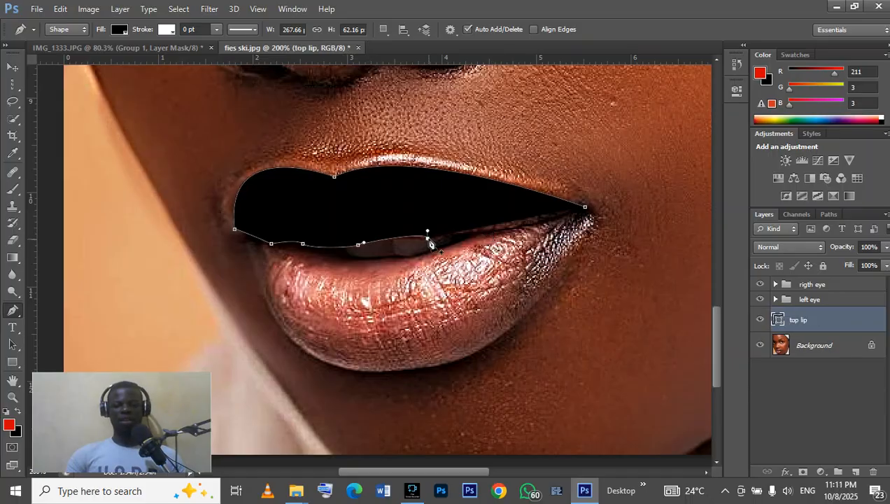
{"action": "left_click", "coordinate": [428, 240]}
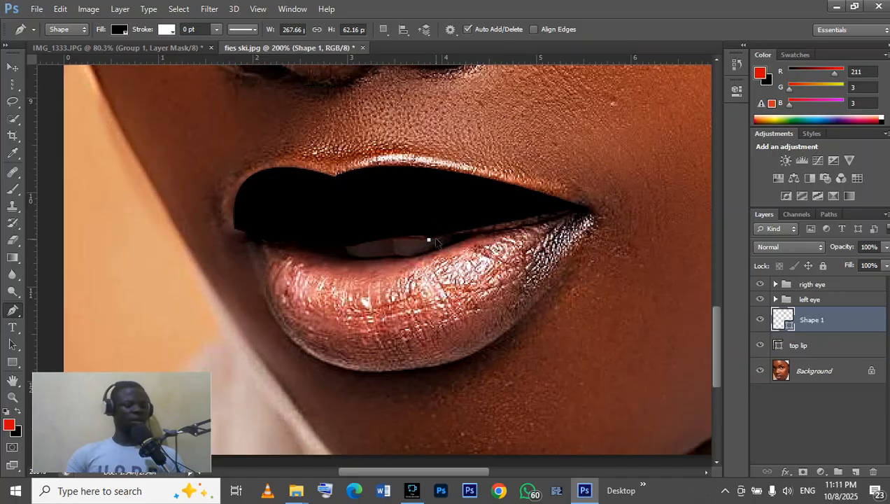
{"action": "key", "text": "ctrl+z"}
{"action": "left_click", "coordinate": [428, 241]}
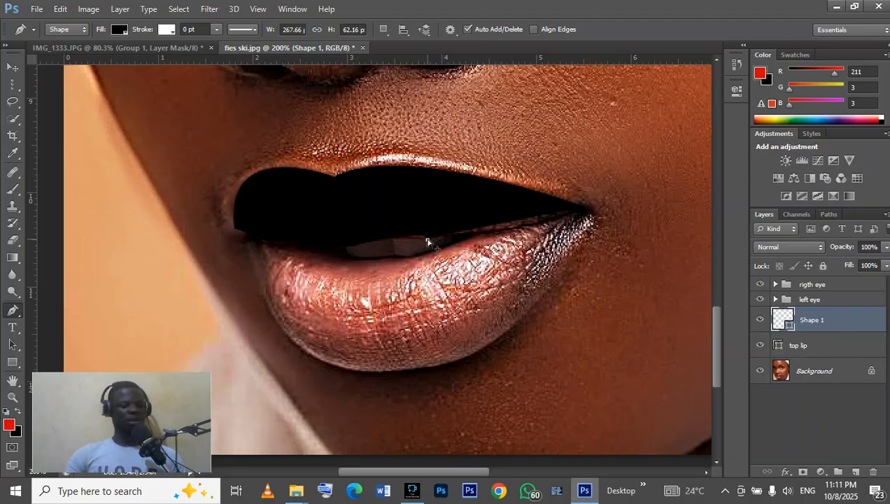
{"action": "key", "text": "ctrl+z"}
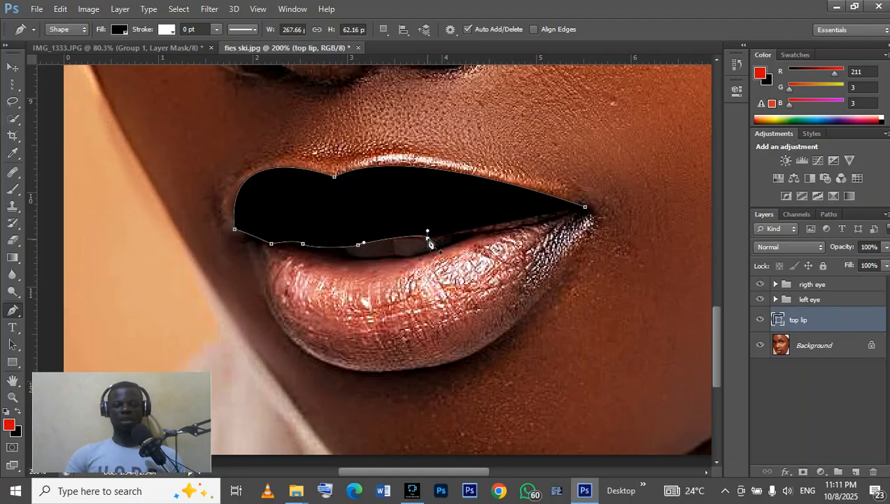
{"action": "left_click", "coordinate": [488, 231]}
{"action": "key", "text": "ctrl+z"}
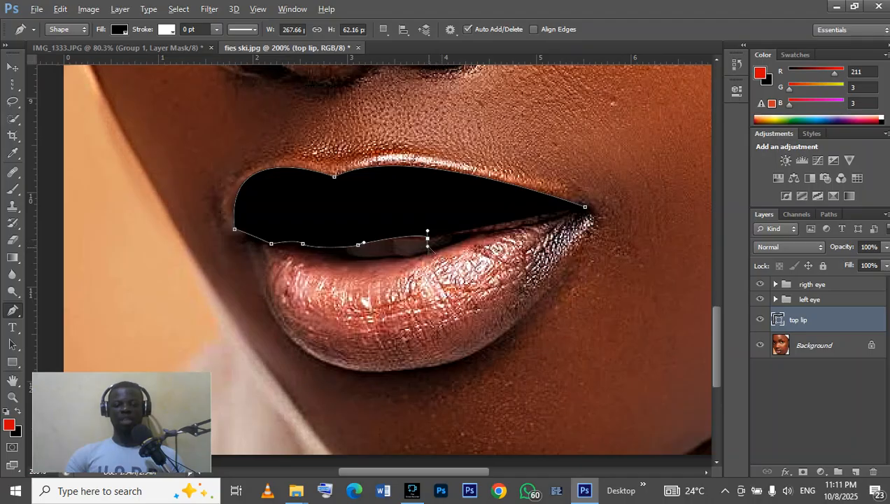
{"action": "left_click", "coordinate": [427, 244]}
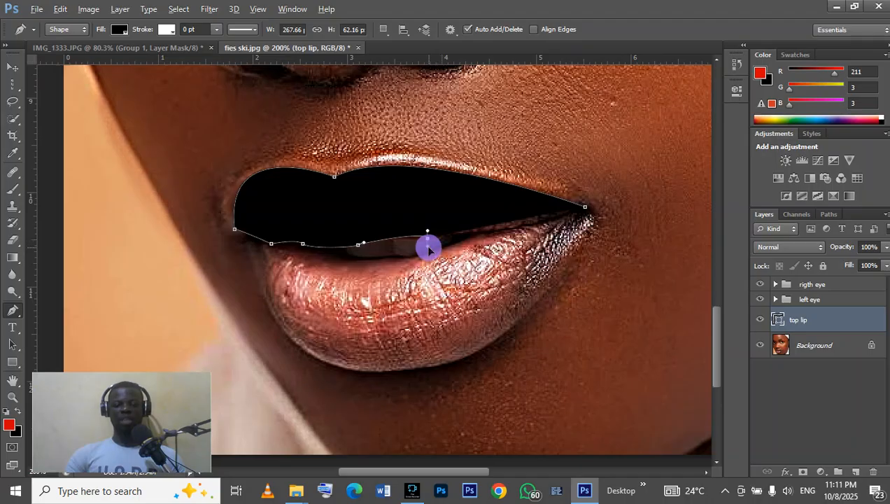
{"action": "left_click", "coordinate": [508, 228]}
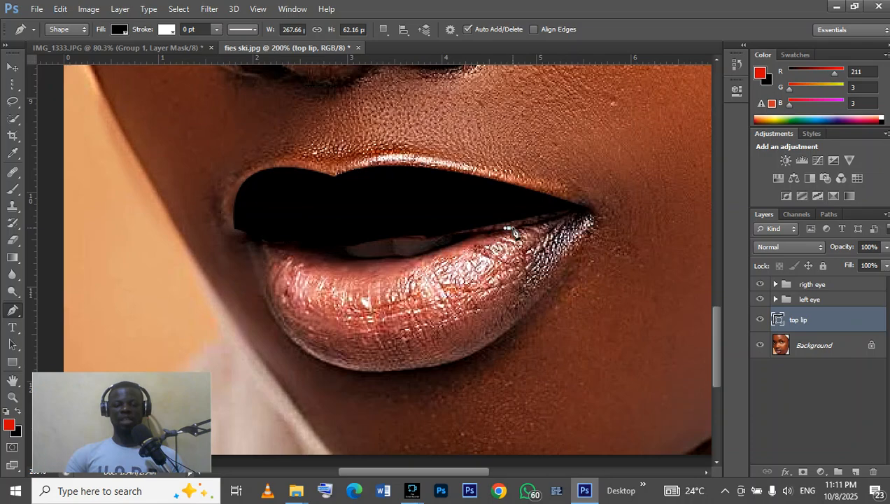
{"action": "left_click", "coordinate": [509, 229]}
{"action": "key", "text": "ctrl+z"}
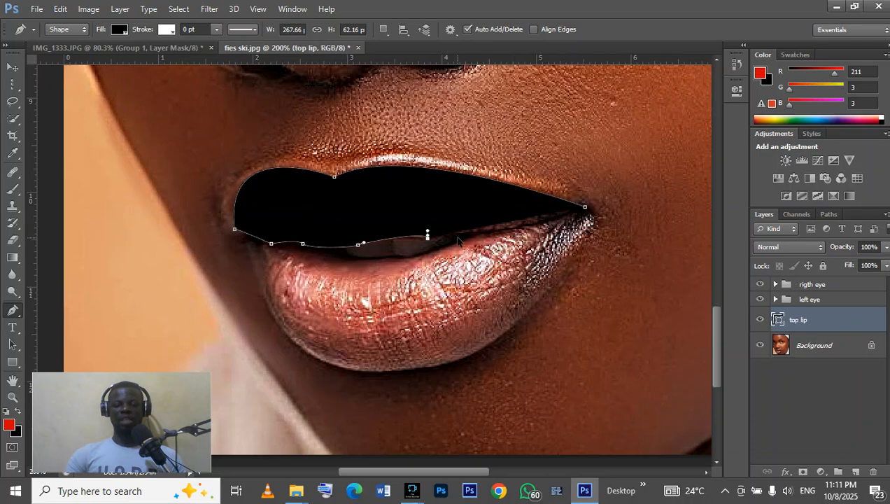
{"action": "key", "text": "ctrl+alt+z"}
{"action": "left_click", "coordinate": [456, 237]}
{"action": "left_click", "coordinate": [506, 229]}
- Extend the "top lip" outline along the remaining lower edge of the upper lip, back to the right mouth corner
{"action": "left_click", "coordinate": [429, 243]}
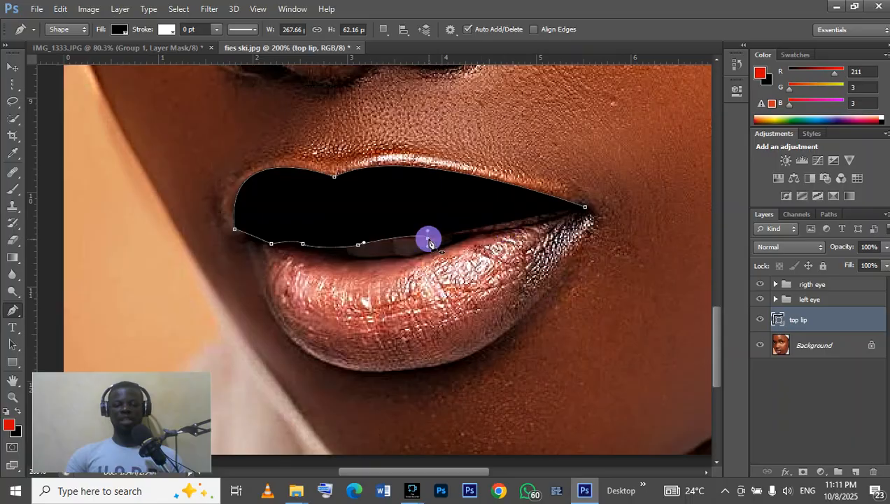
{"action": "left_click_drag", "start_coordinate": [518, 226], "coordinate": [545, 227]}
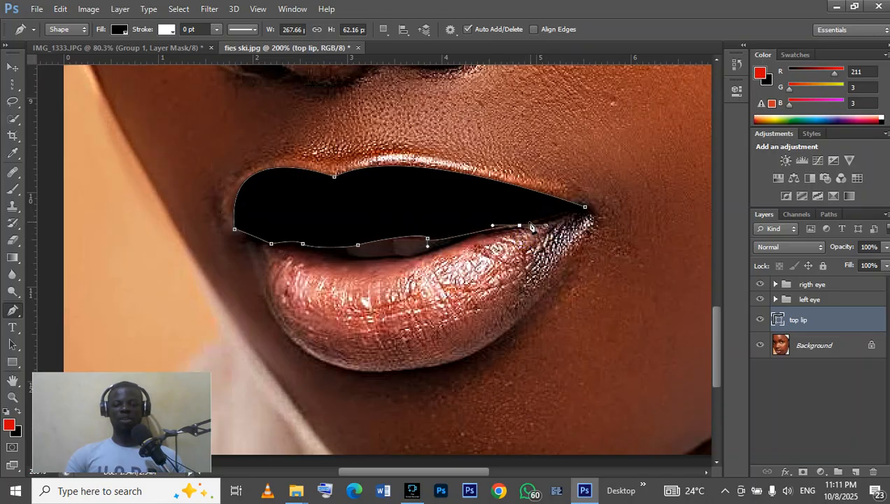
{"action": "left_click", "coordinate": [526, 224]}
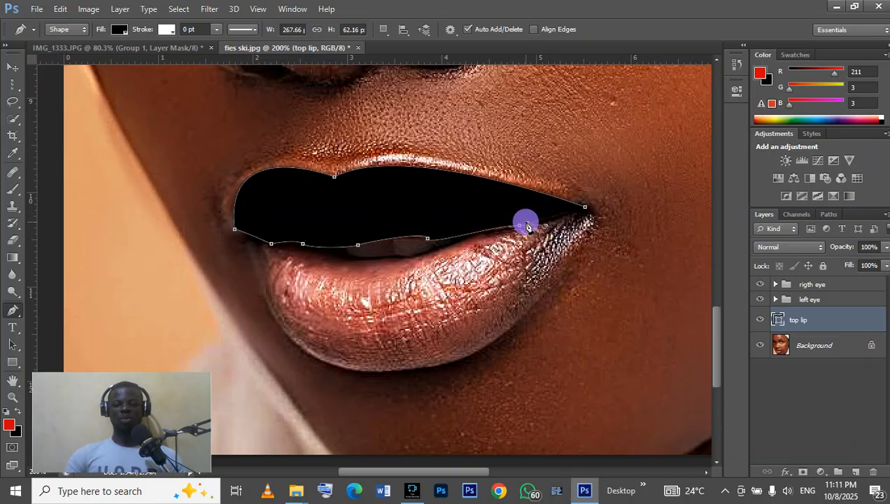
{"action": "left_click", "coordinate": [574, 212]}
{"action": "left_click", "coordinate": [585, 210]}
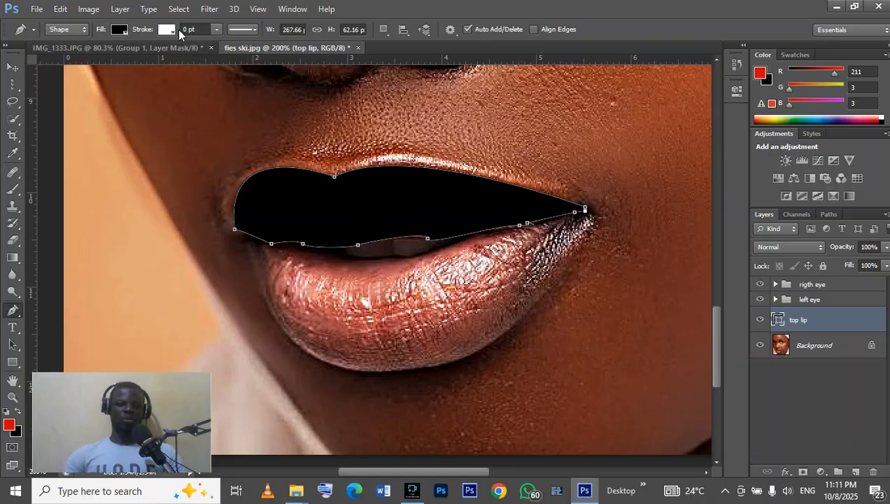
- Change the "top lip" shape's fill to the dark purple #3d107b
{"action": "left_click", "coordinate": [121, 30]}
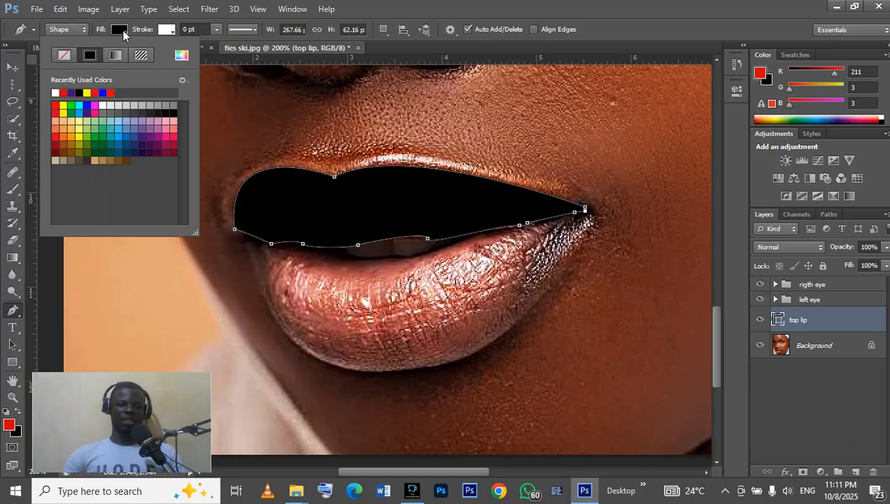
{"action": "left_click", "coordinate": [71, 92]}
{"action": "left_click", "coordinate": [183, 55]}
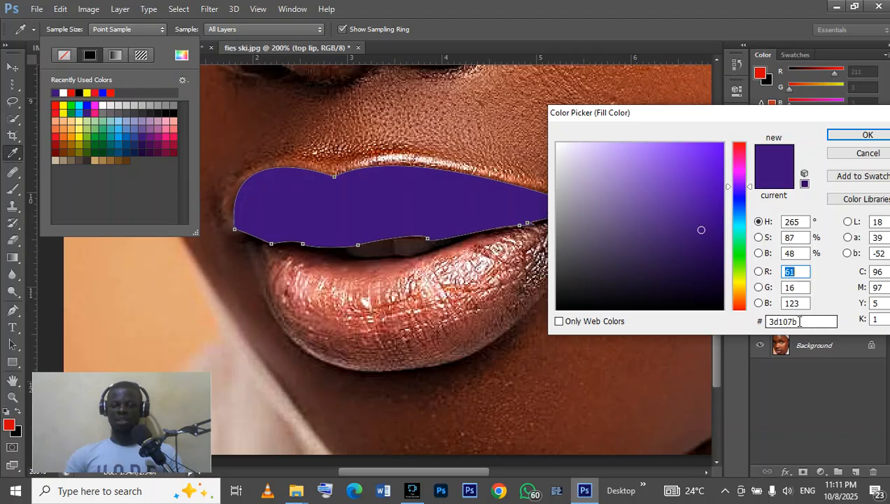
{"action": "left_click_drag", "start_coordinate": [800, 321], "coordinate": [766, 322]}
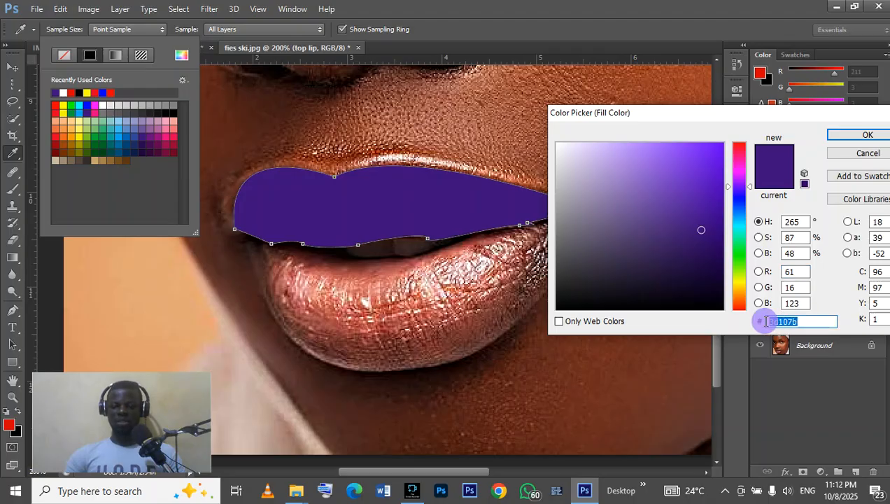
{"action": "left_click", "coordinate": [770, 321]}
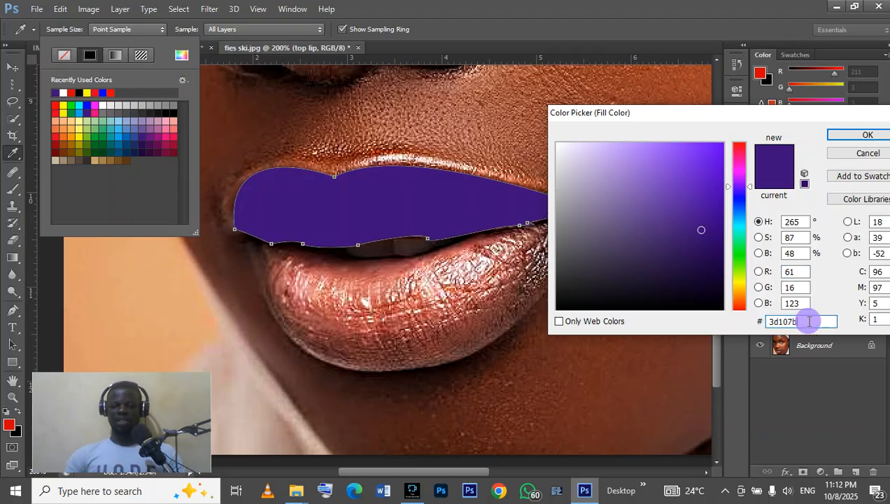
{"action": "left_click", "coordinate": [869, 135]}
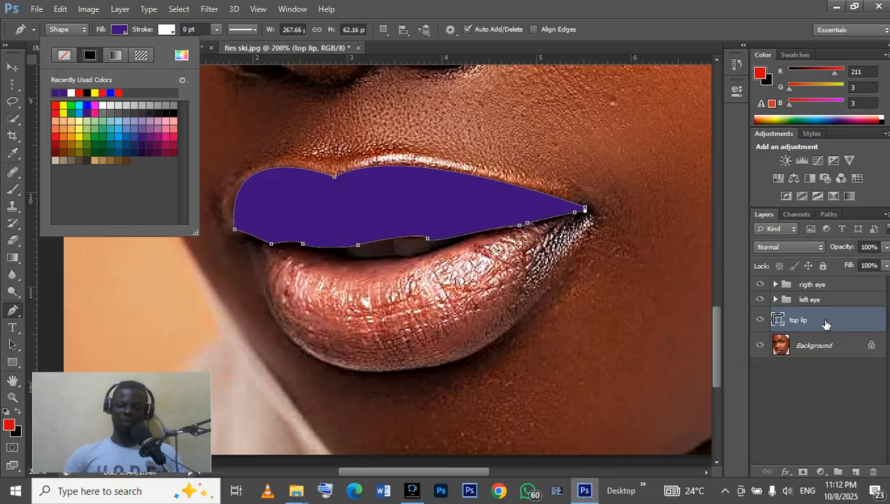
- Convert the "top lip" shape layer to a smart object
{"action": "left_click", "coordinate": [826, 323]}
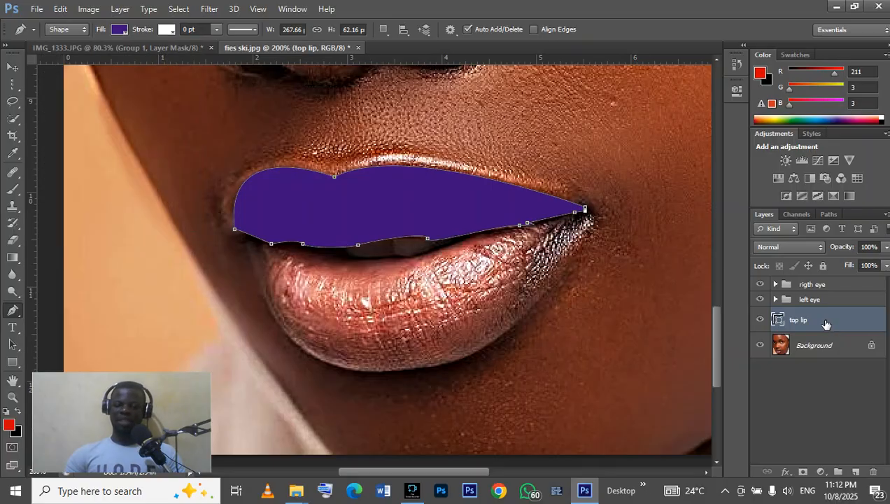
{"action": "right_click", "coordinate": [826, 323]}
{"action": "left_click", "coordinate": [630, 134]}
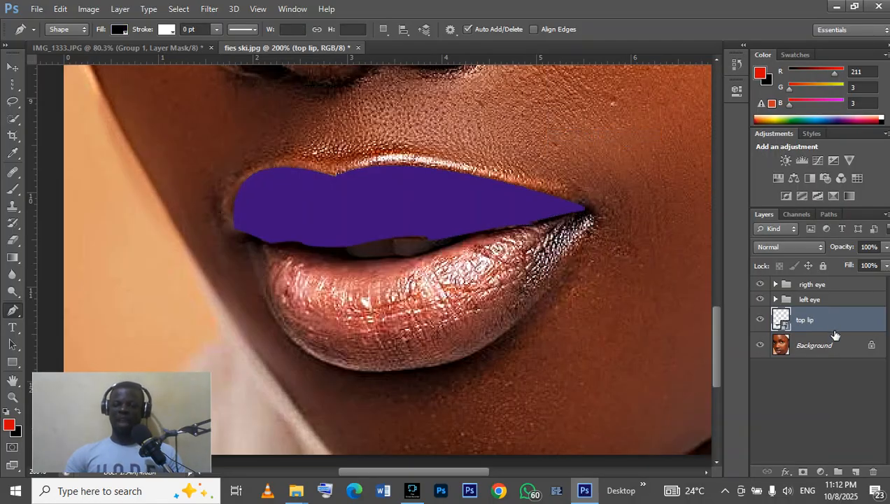
- Set the "top lip" layer's blend mode to Multiply and fit the whole portrait in view
{"action": "left_click", "coordinate": [784, 248]}
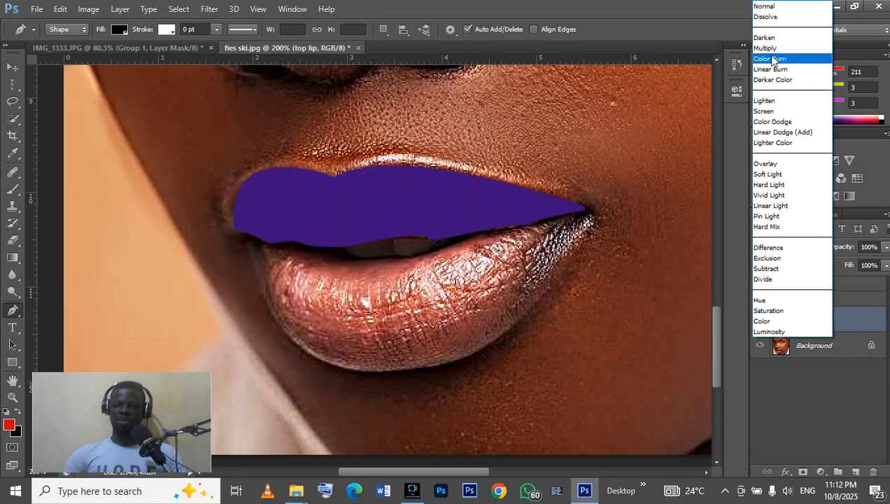
{"action": "left_click", "coordinate": [773, 51]}
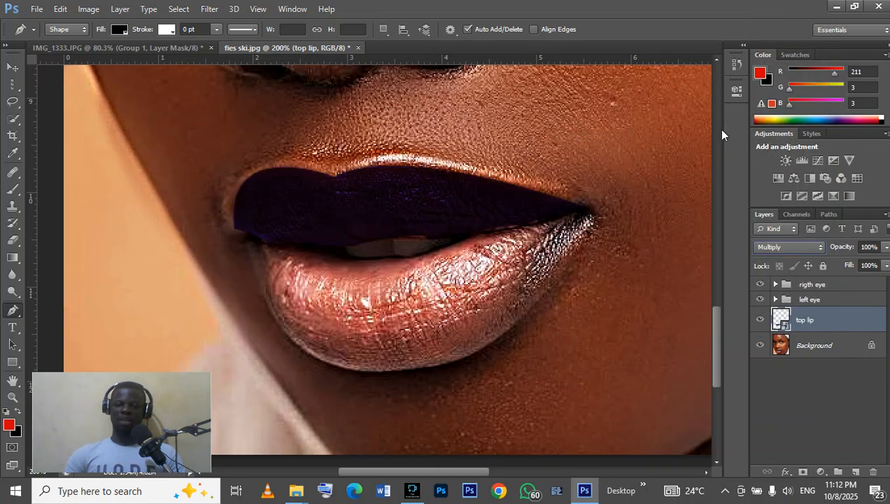
{"action": "left_click", "coordinate": [12, 397]}
{"action": "right_click", "coordinate": [478, 174]}
{"action": "left_click", "coordinate": [523, 181]}
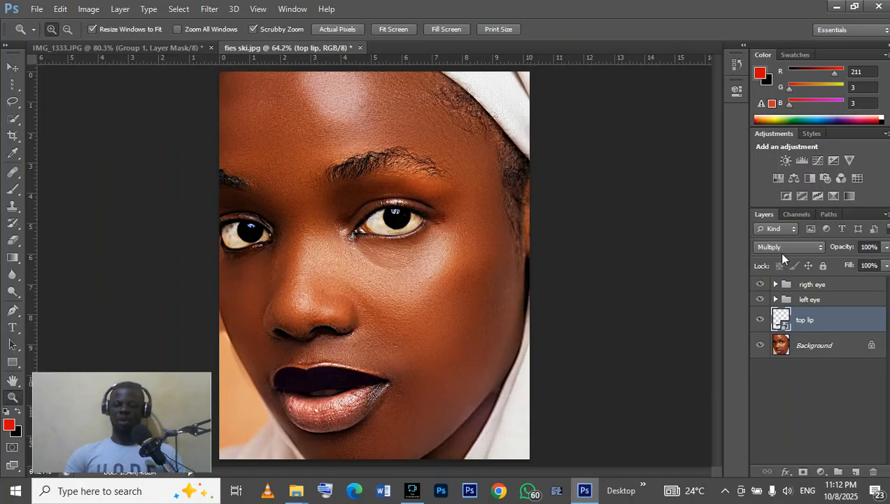
- In the "top lip" layer's Blend If settings, split the underlying layer's white point to 221 / 235 and set this layer's white point to 210
{"action": "double_click", "coordinate": [837, 319]}
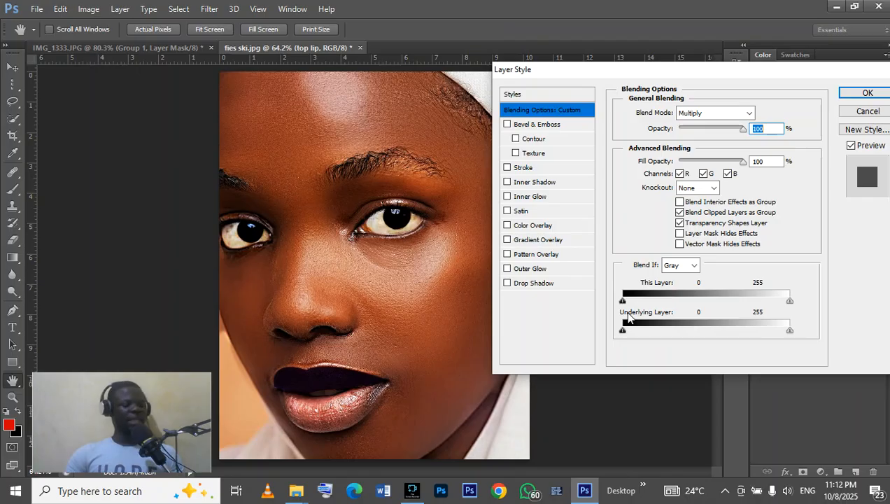
{"action": "key", "text": "alt"}
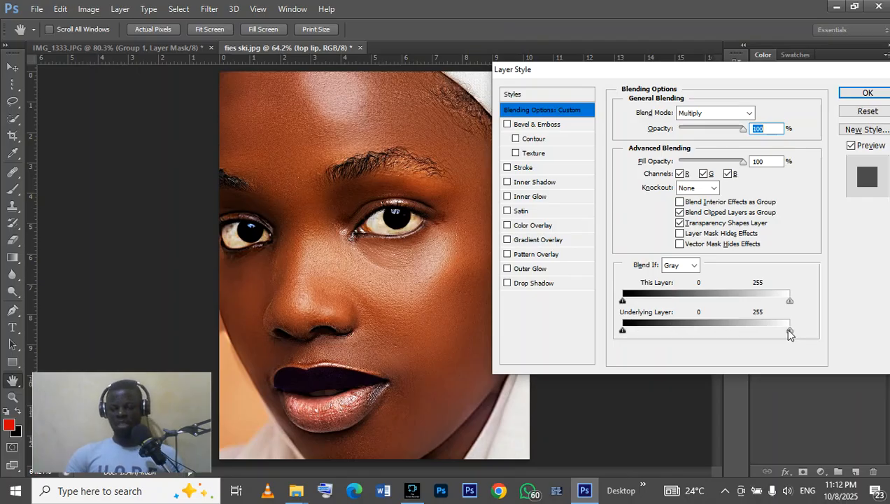
{"action": "mouse_move", "coordinate": [790, 333]}
{"action": "left_mouse_down"}
{"action": "mouse_move", "coordinate": [768, 335]}
{"action": "mouse_move", "coordinate": [789, 329]}
{"action": "mouse_move", "coordinate": [779, 339]}
{"action": "left_mouse_up"}
{"action": "key", "text": "alt"}
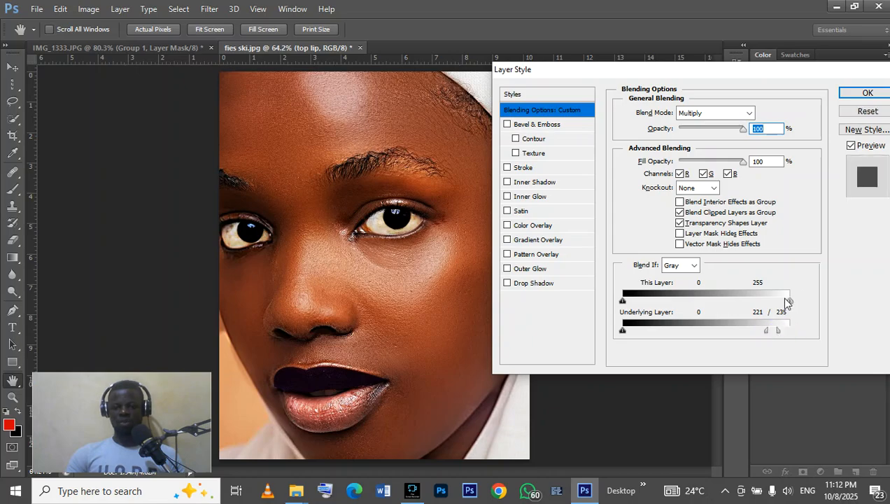
{"action": "left_click_drag", "start_coordinate": [787, 301], "coordinate": [761, 305]}
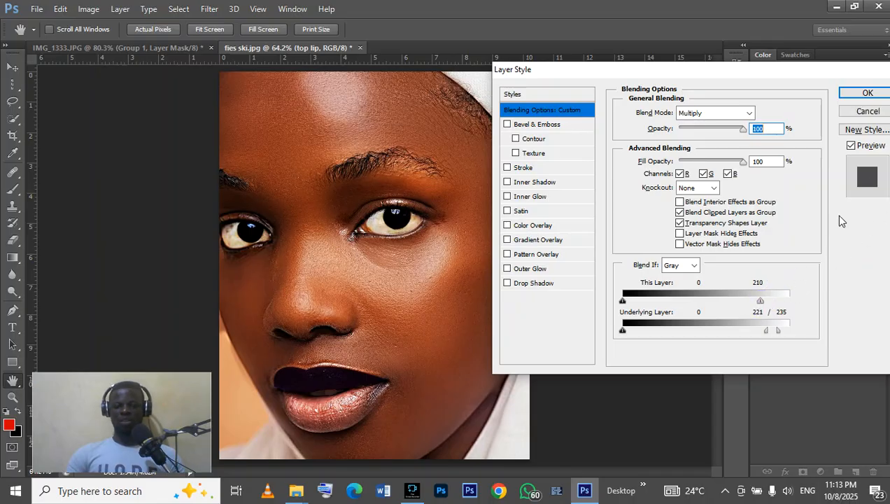
{"action": "key", "text": "z"}
{"action": "left_click", "coordinate": [865, 92]}
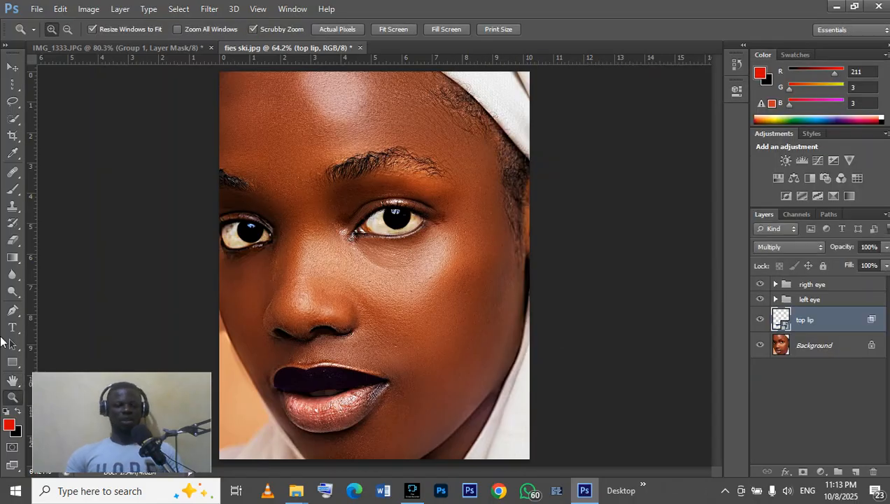
- Rasterize the "top lip" smart object and erase the excess color along the upper lip's lower edge with the Eraser
{"action": "left_click_drag", "start_coordinate": [352, 380], "coordinate": [352, 382]}
{"action": "scroll", "coordinate": [353, 382], "scroll_direction": "down", "scroll_amount": 4}
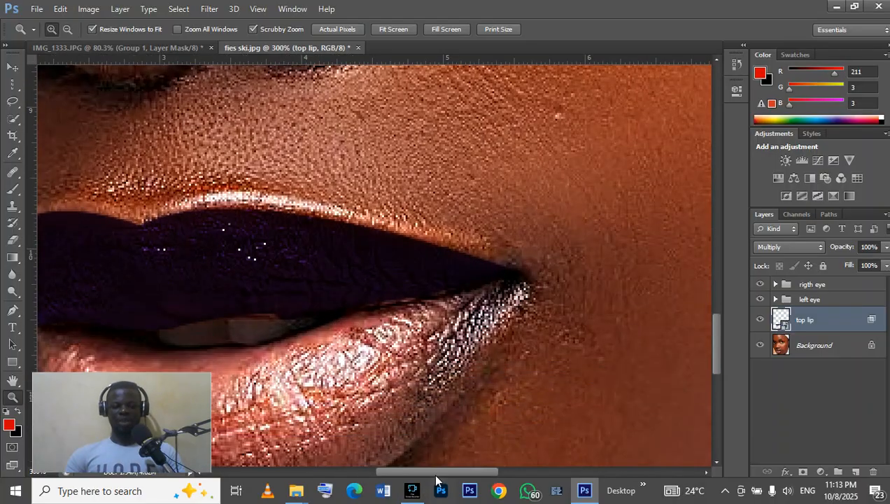
{"action": "left_click_drag", "start_coordinate": [433, 473], "coordinate": [406, 477]}
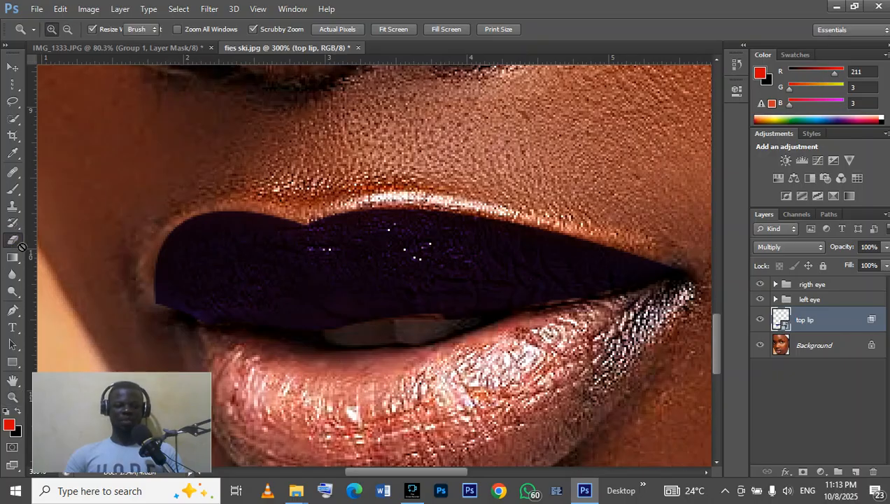
{"action": "left_click", "coordinate": [15, 242]}
{"action": "left_click", "coordinate": [339, 284]}
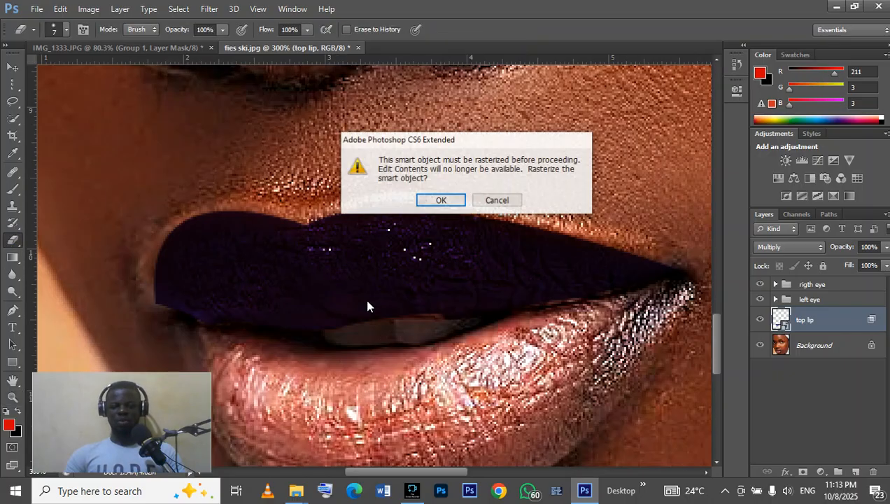
{"action": "left_click", "coordinate": [436, 201]}
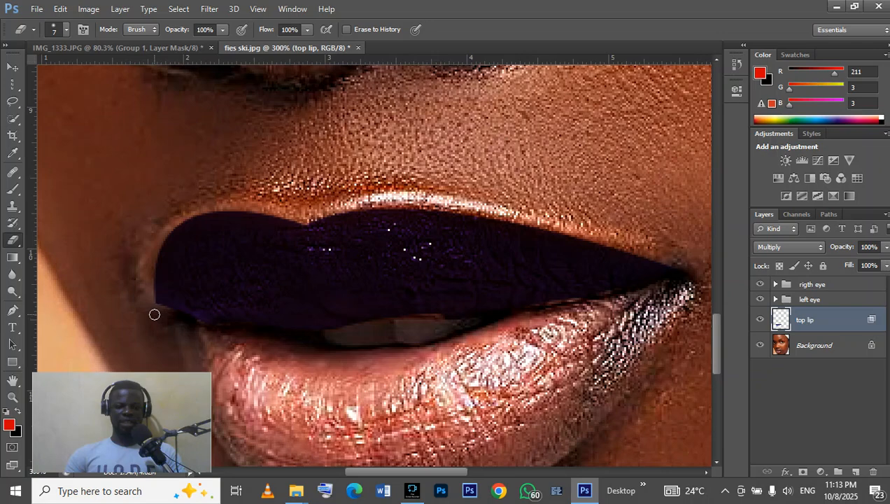
{"action": "mouse_move", "coordinate": [155, 314]}
{"action": "left_mouse_down"}
{"action": "mouse_move", "coordinate": [150, 304]}
{"action": "mouse_move", "coordinate": [219, 330]}
{"action": "mouse_move", "coordinate": [186, 323]}
{"action": "mouse_move", "coordinate": [362, 338]}
{"action": "mouse_move", "coordinate": [336, 336]}
{"action": "mouse_move", "coordinate": [573, 311]}
{"action": "mouse_move", "coordinate": [673, 284]}
{"action": "left_mouse_up"}
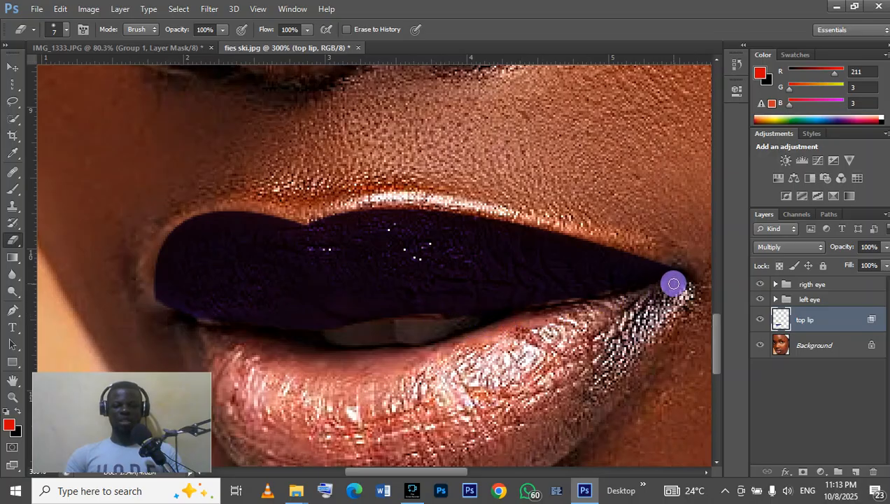
{"action": "left_click", "coordinate": [12, 397]}
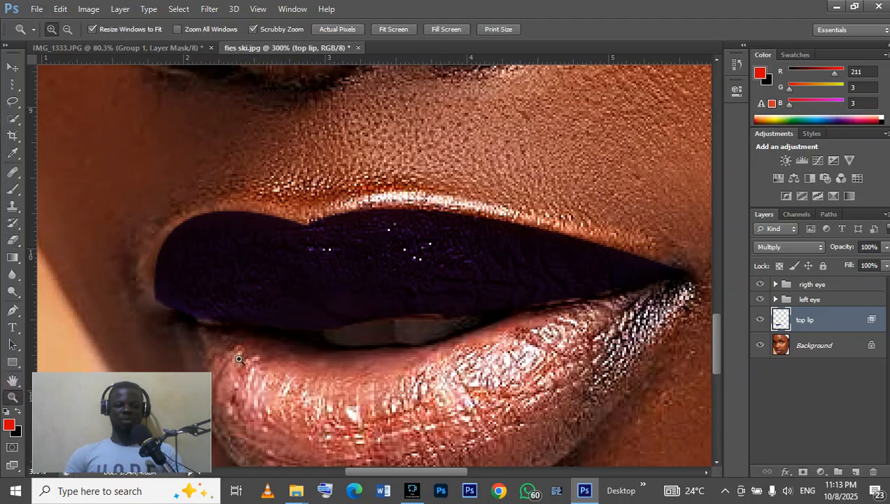
{"action": "right_click", "coordinate": [317, 344]}
{"action": "left_click", "coordinate": [346, 352]}
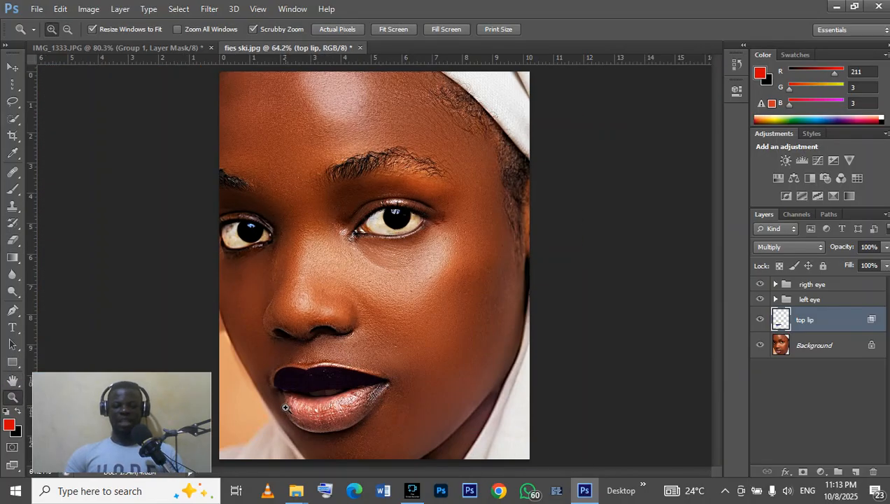
- Add a new layer above "top lip" and name it "down lip"
{"action": "left_click", "coordinate": [362, 407]}
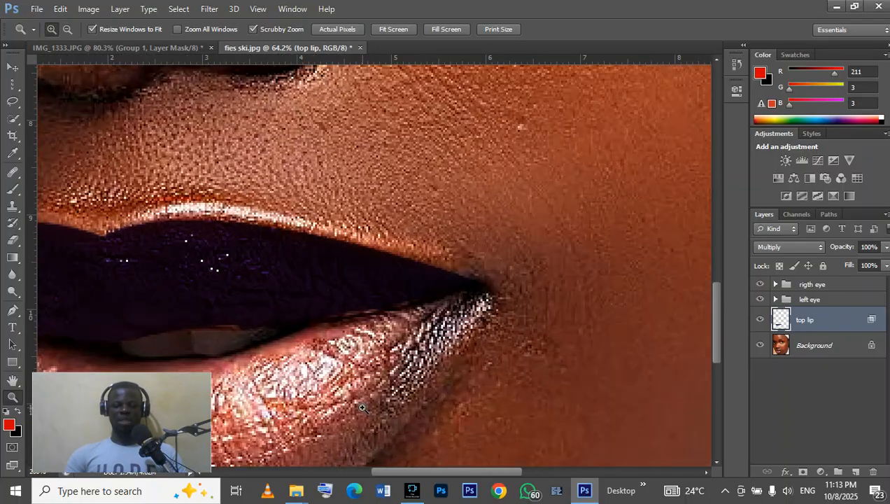
{"action": "left_click_drag", "start_coordinate": [362, 407], "coordinate": [412, 477]}
{"action": "scroll", "coordinate": [463, 383], "scroll_direction": "down", "scroll_amount": 1}
{"action": "scroll", "coordinate": [463, 383], "scroll_direction": "down", "scroll_amount": 1}
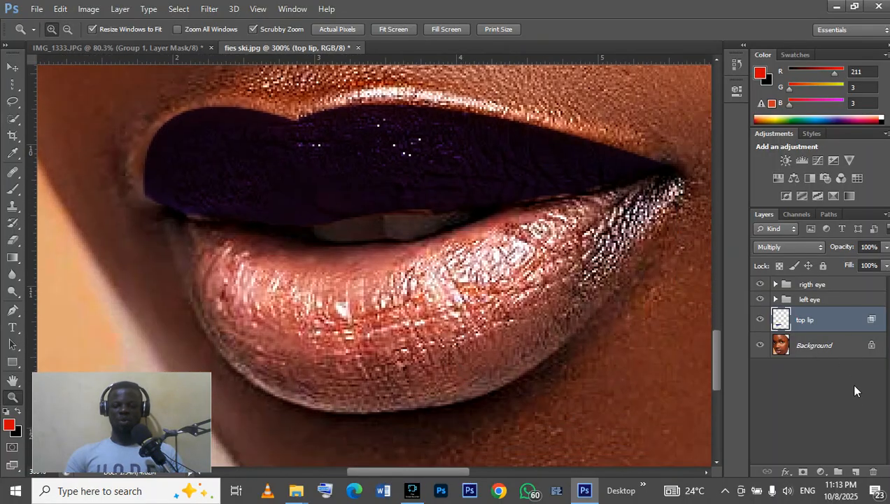
{"action": "left_click", "coordinate": [872, 473]}
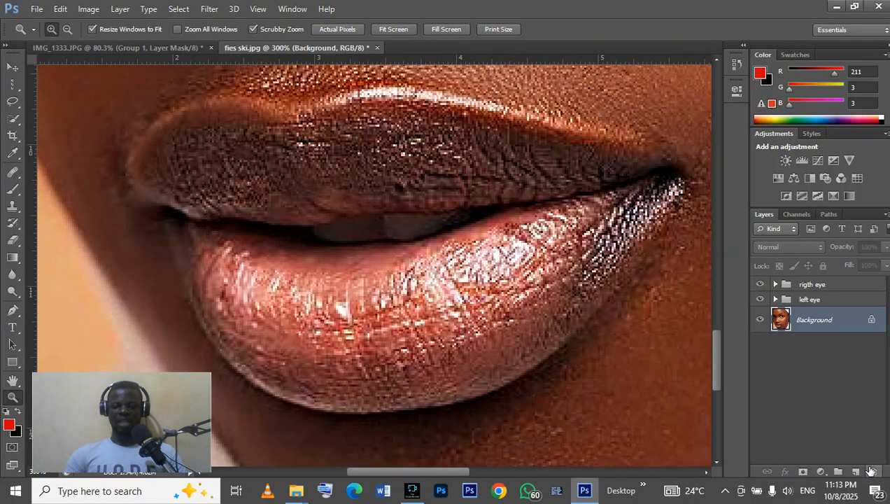
{"action": "key", "text": "ctrl+z"}
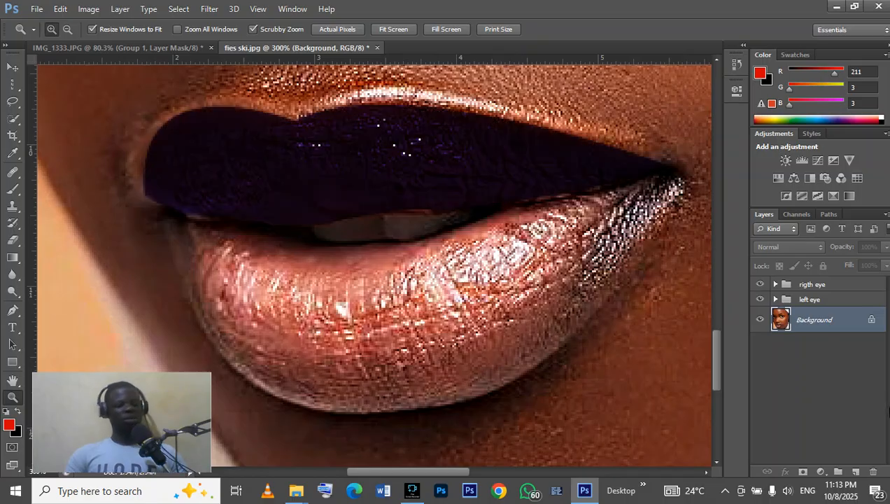
{"action": "left_click", "coordinate": [853, 473]}
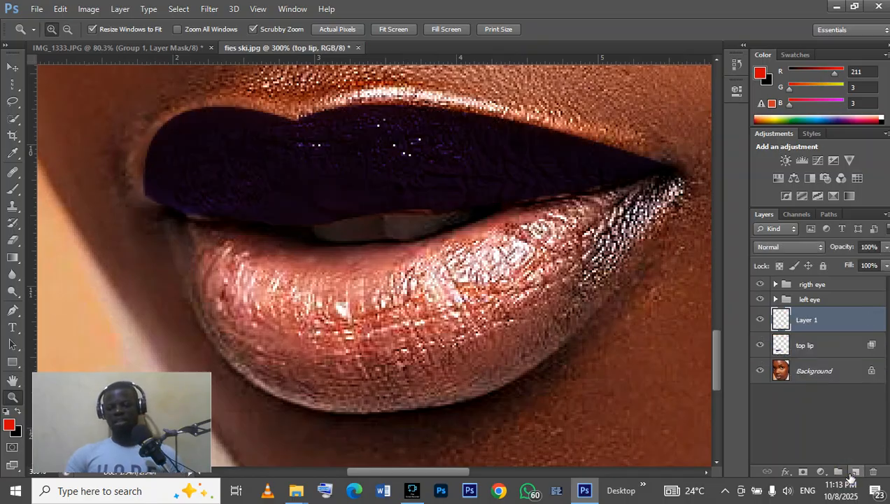
{"action": "double_click", "coordinate": [807, 321]}
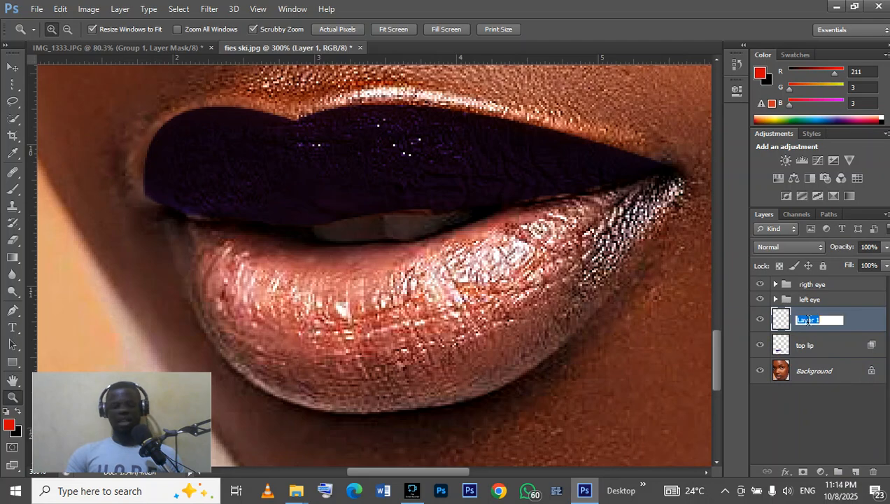
{"action": "type", "text": "down"}
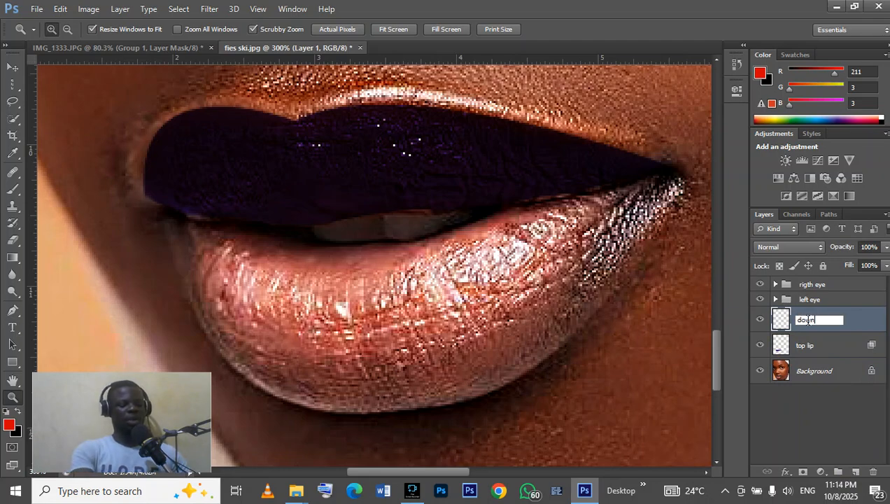
{"action": "type", "text": " lip"}
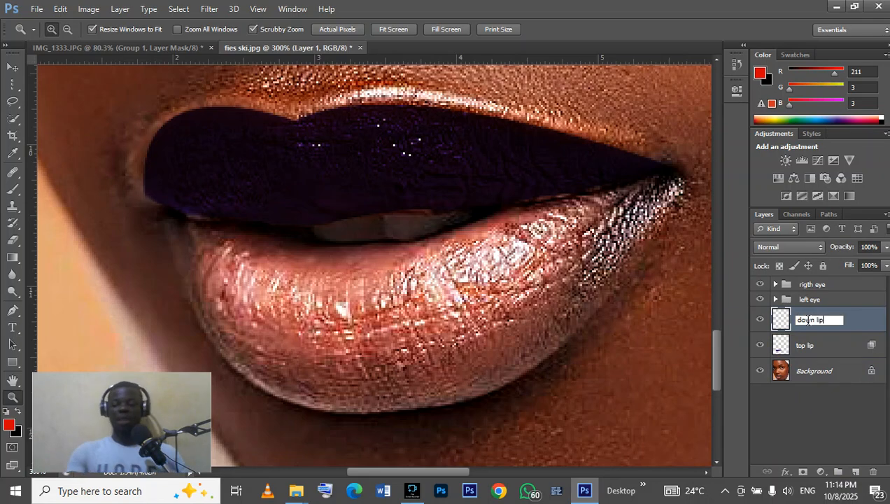
{"action": "key", "text": "Return"}
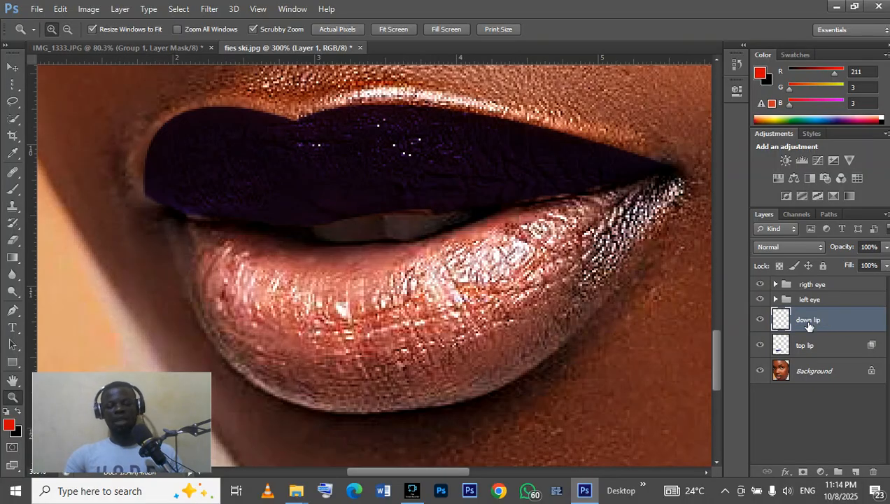
- With the Pen tool, outline the lower lip's upper edge on the "down lip" layer, from the right mouth corner to the left one
{"action": "left_click", "coordinate": [12, 310]}
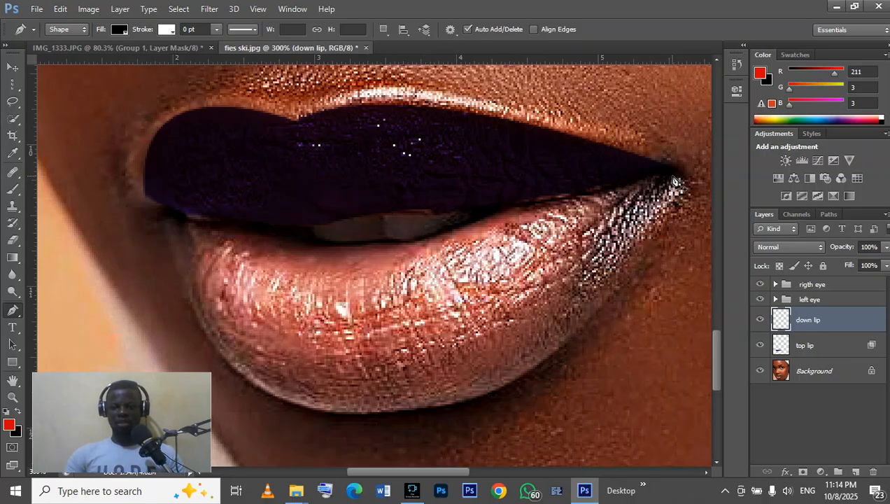
{"action": "left_click", "coordinate": [674, 175]}
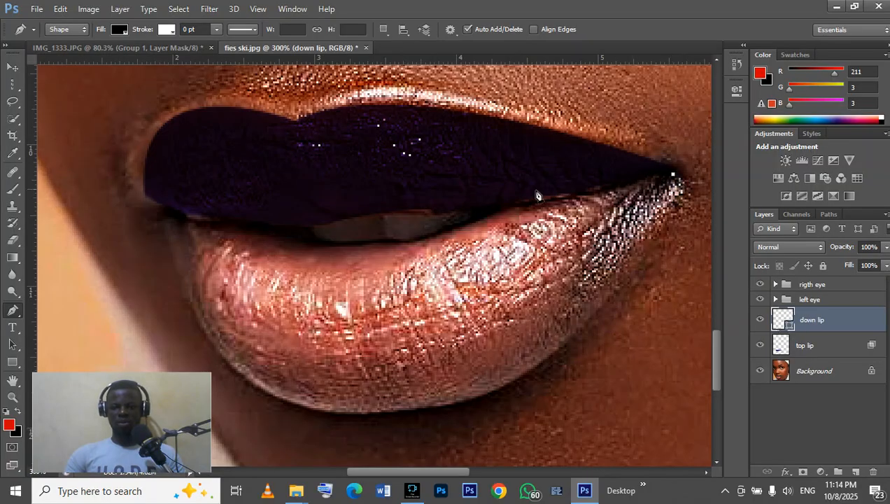
{"action": "left_click_drag", "start_coordinate": [511, 207], "coordinate": [496, 222]}
{"action": "left_click", "coordinate": [511, 208], "text": "alt"}
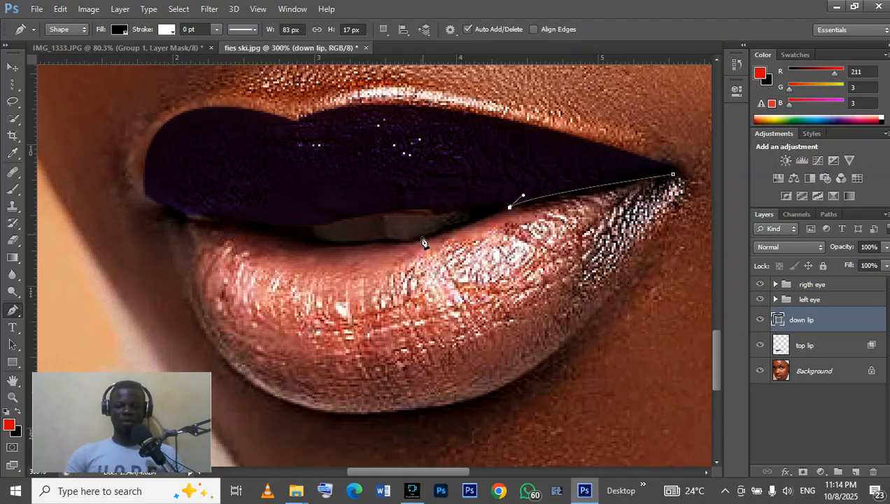
{"action": "left_click_drag", "start_coordinate": [415, 245], "coordinate": [403, 240]}
{"action": "mouse_move", "coordinate": [316, 246]}
{"action": "left_mouse_down"}
{"action": "mouse_move", "coordinate": [294, 230]}
{"action": "mouse_move", "coordinate": [293, 246]}
{"action": "mouse_move", "coordinate": [317, 244]}
{"action": "left_mouse_up"}
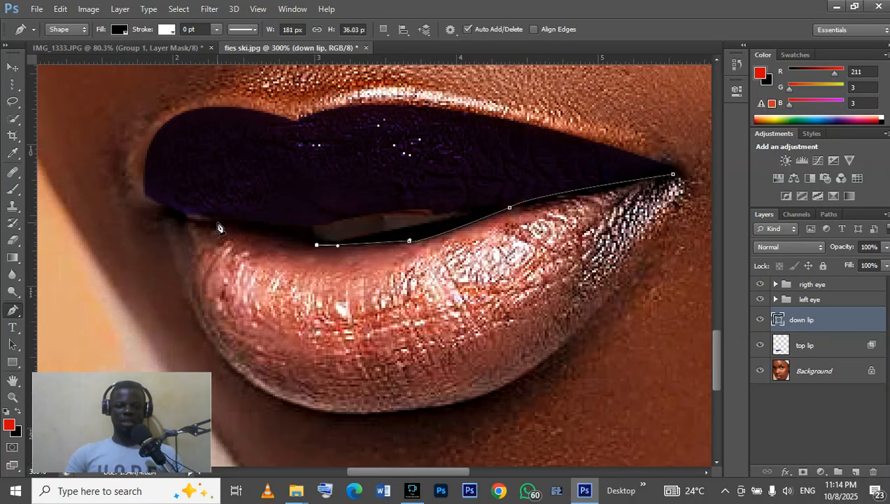
{"action": "mouse_move", "coordinate": [220, 221]}
{"action": "left_mouse_down"}
{"action": "mouse_move", "coordinate": [186, 219]}
{"action": "mouse_move", "coordinate": [219, 222]}
{"action": "left_mouse_up"}
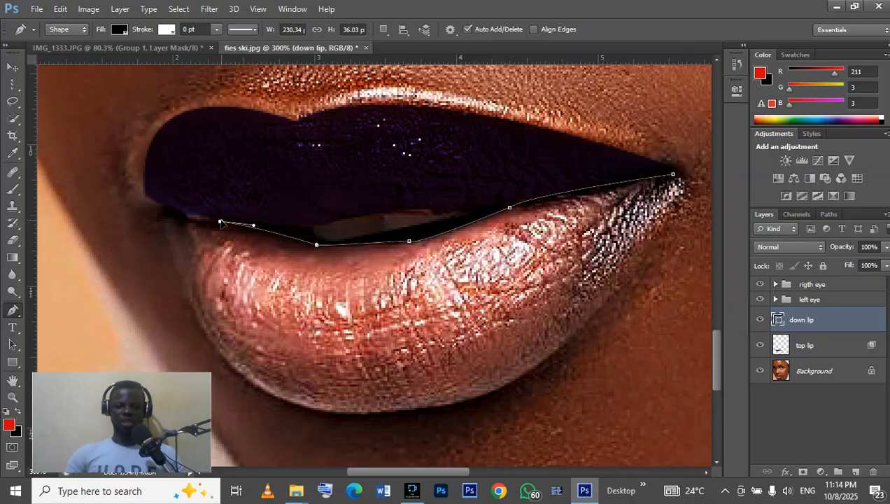
{"action": "left_click", "coordinate": [150, 204]}
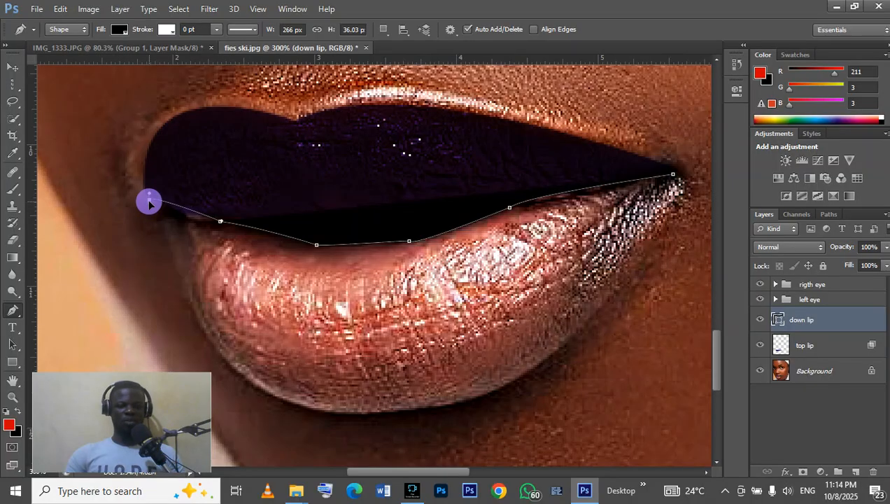
- Trace the lower lip's bottom edge with the Pen tool from the left mouth corner to the right one and close the shape
{"action": "left_click", "coordinate": [161, 221]}
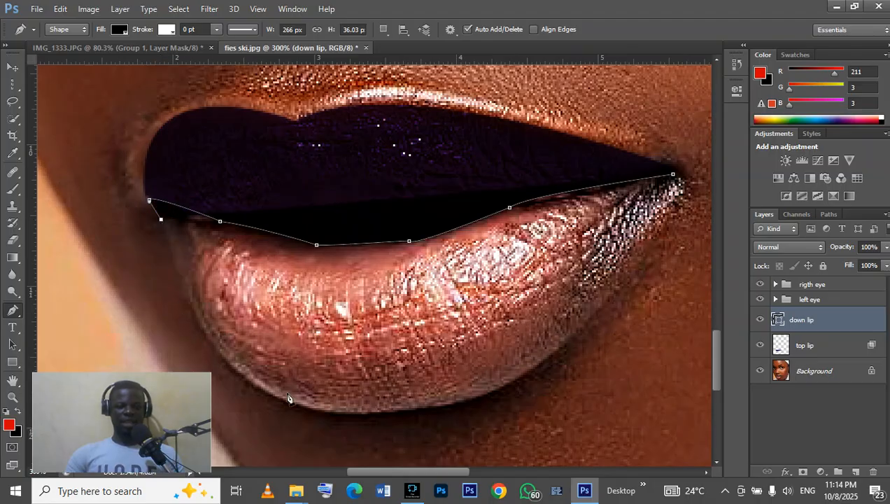
{"action": "left_click_drag", "start_coordinate": [376, 414], "coordinate": [547, 392]}
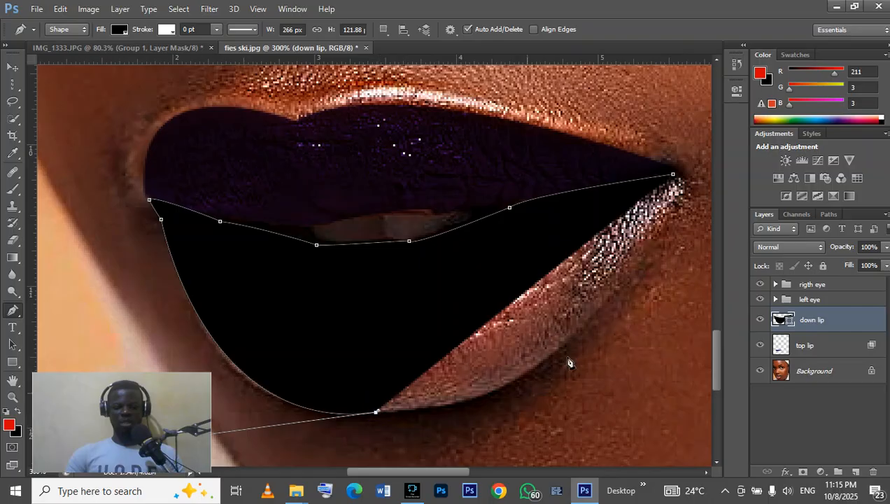
{"action": "left_click_drag", "start_coordinate": [647, 257], "coordinate": [604, 204]}
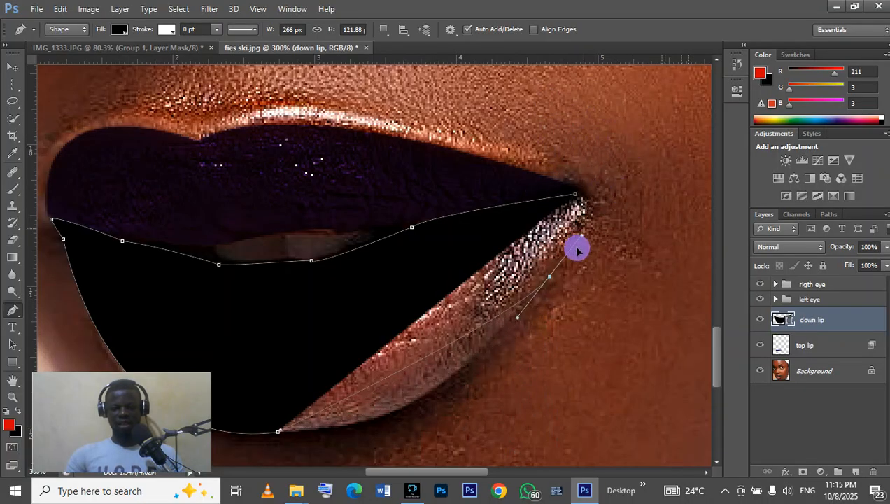
{"action": "left_click_drag", "start_coordinate": [577, 251], "coordinate": [656, 111]}
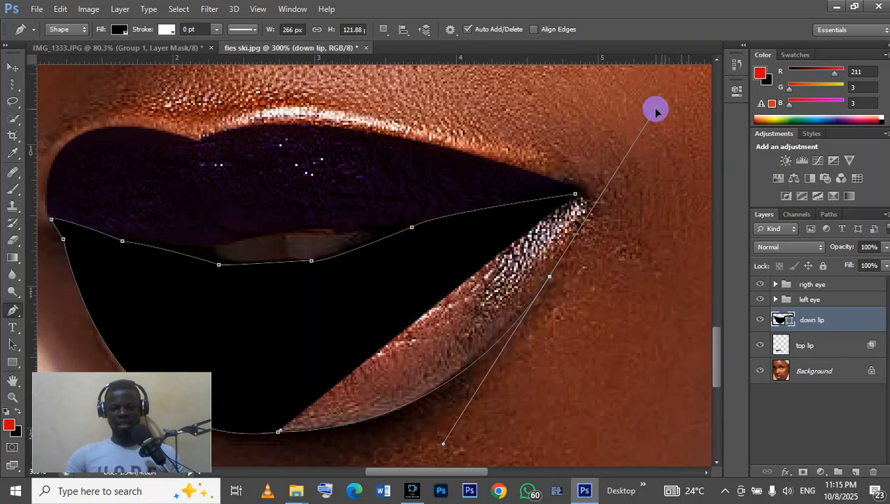
{"action": "left_click_drag", "start_coordinate": [653, 124], "coordinate": [551, 276]}
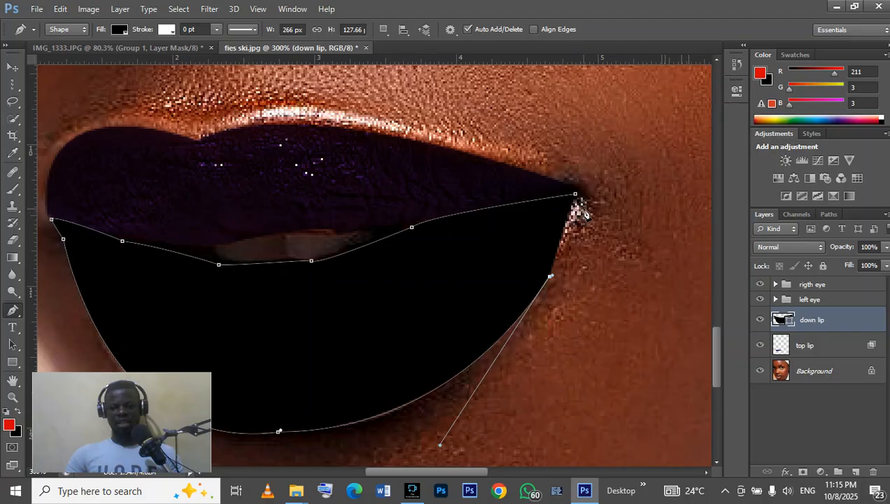
{"action": "left_click", "coordinate": [586, 212]}
{"action": "left_click", "coordinate": [586, 204]}
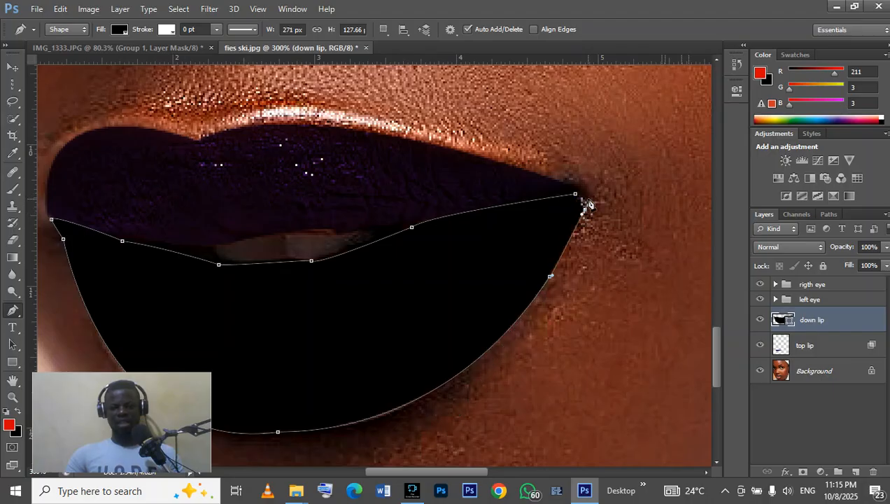
{"action": "left_click", "coordinate": [586, 200]}
{"action": "left_click", "coordinate": [575, 193]}
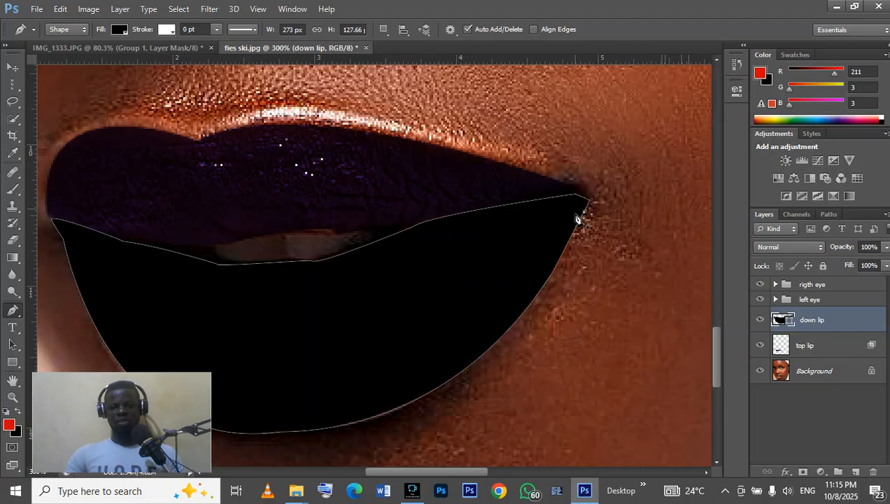
- Fill the lower lip shape with the recently used purple and convert the "down lip" layer to a smart object
{"action": "left_click", "coordinate": [119, 30]}
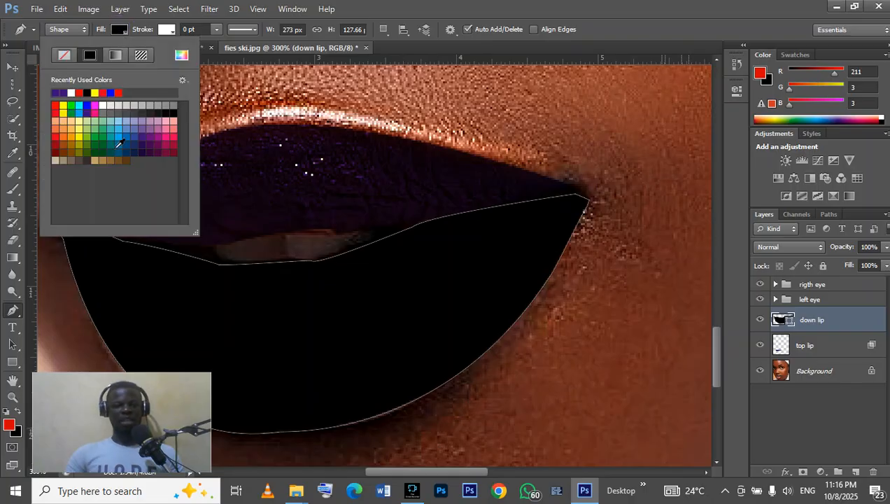
{"action": "left_click", "coordinate": [57, 92]}
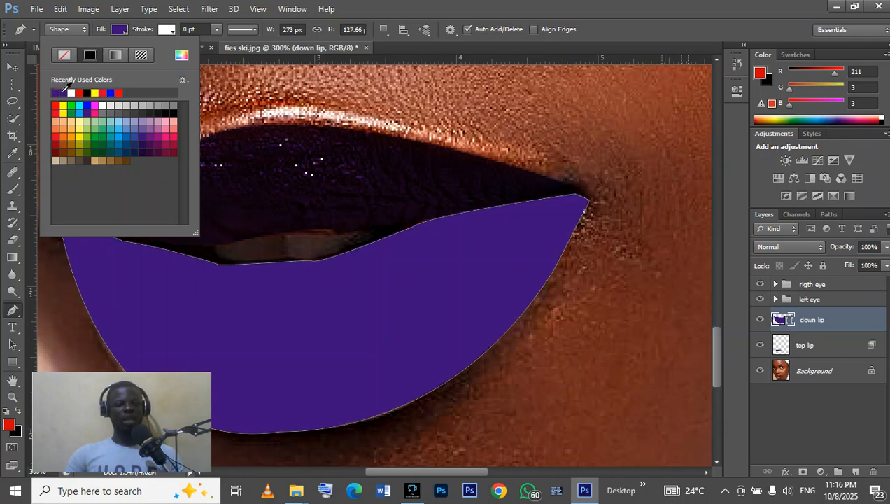
{"action": "left_click", "coordinate": [12, 67]}
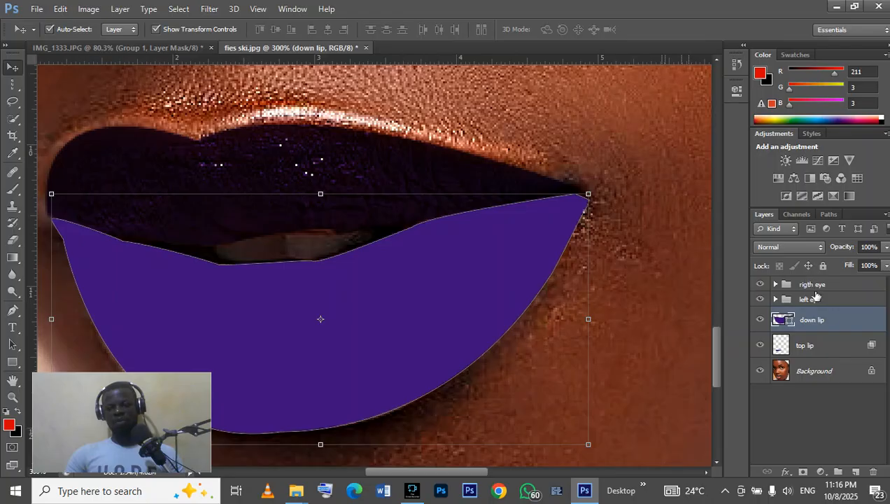
{"action": "right_click", "coordinate": [838, 325]}
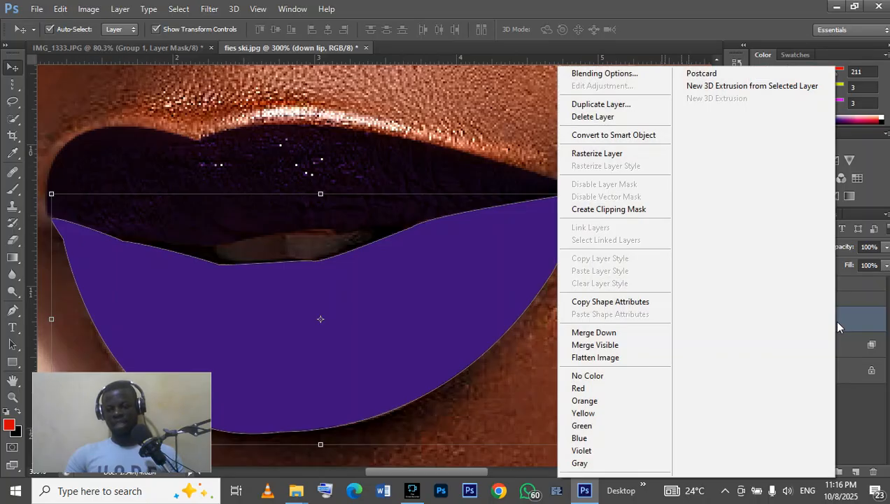
{"action": "left_click", "coordinate": [613, 135]}
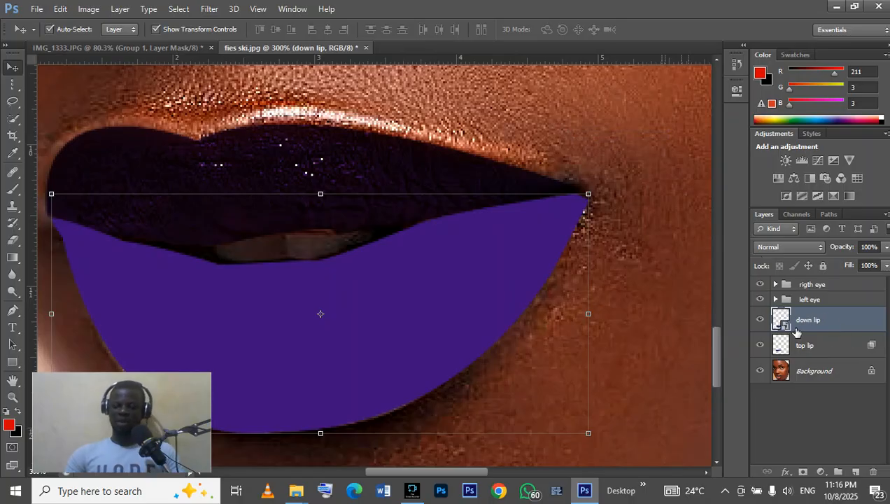
- Set the "down lip" layer to Multiply and its Blend If white points to 207 for this layer and 231 for the underlying layer
{"action": "left_click", "coordinate": [780, 248]}
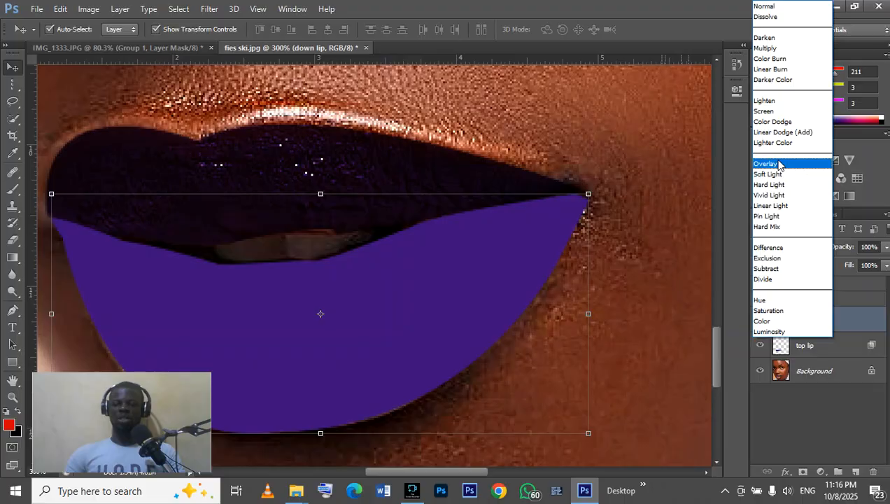
{"action": "left_click", "coordinate": [766, 48]}
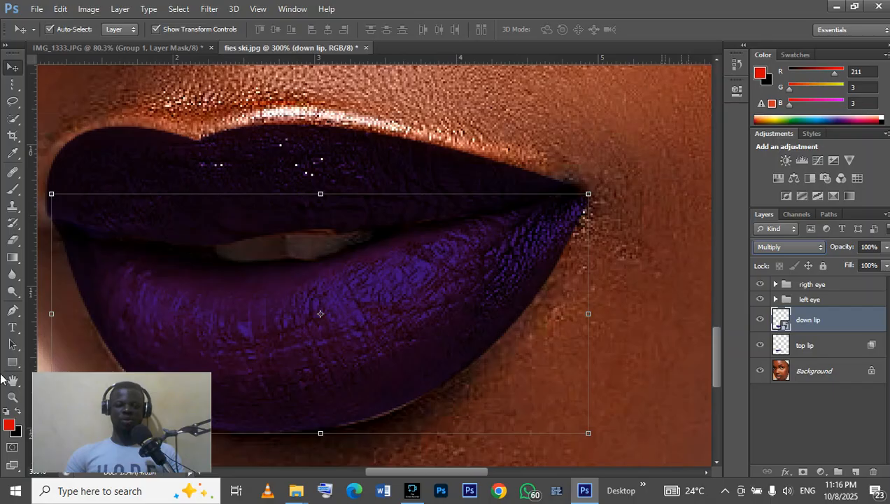
{"action": "left_click", "coordinate": [12, 397]}
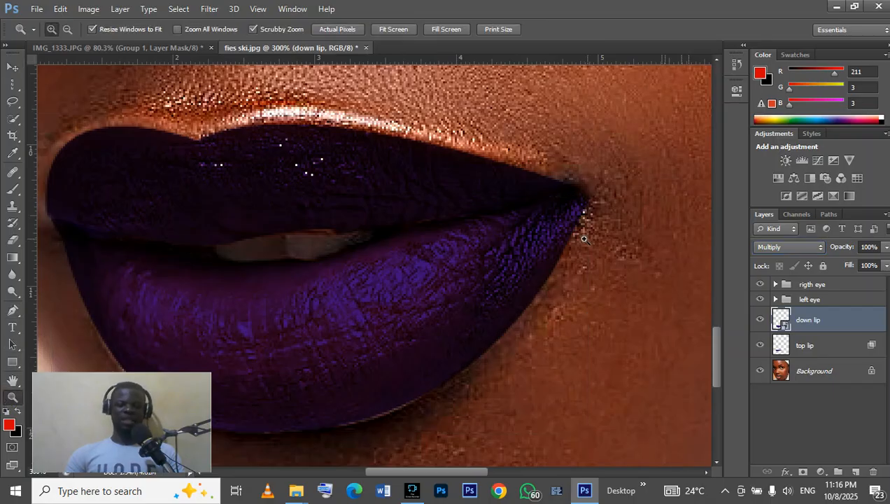
{"action": "right_click", "coordinate": [522, 271]}
{"action": "left_click", "coordinate": [560, 278]}
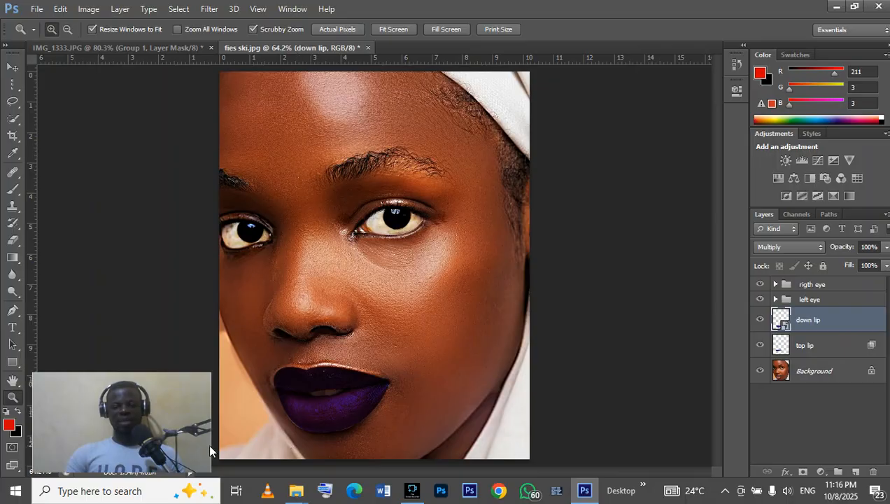
{"action": "double_click", "coordinate": [849, 321]}
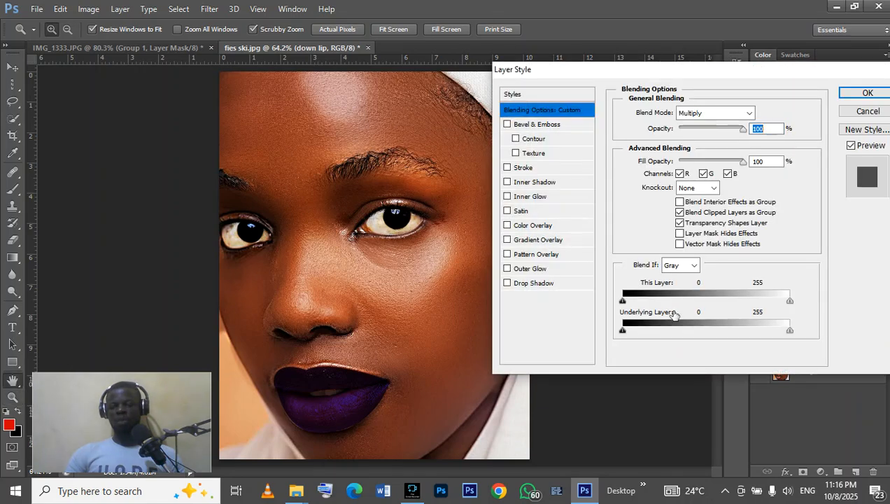
{"action": "left_click_drag", "start_coordinate": [790, 301], "coordinate": [759, 303]}
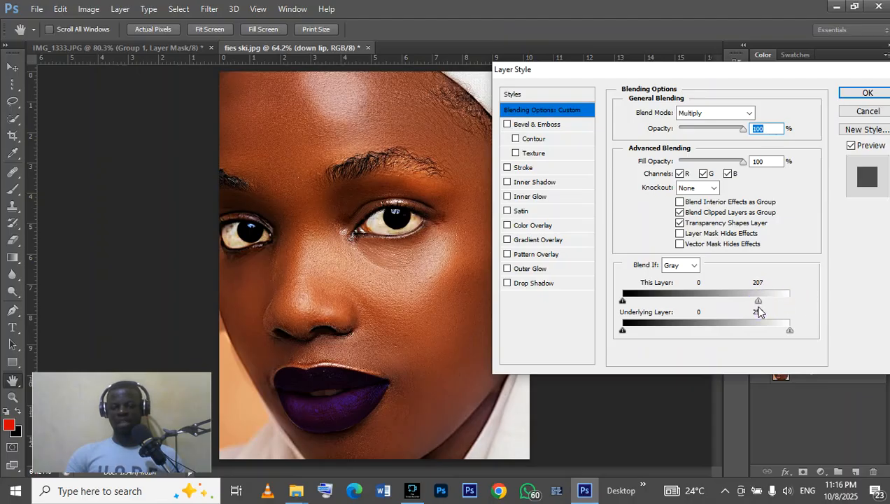
{"action": "mouse_move", "coordinate": [791, 334]}
{"action": "left_mouse_down"}
{"action": "mouse_move", "coordinate": [766, 333]}
{"action": "mouse_move", "coordinate": [775, 334]}
{"action": "left_mouse_up"}
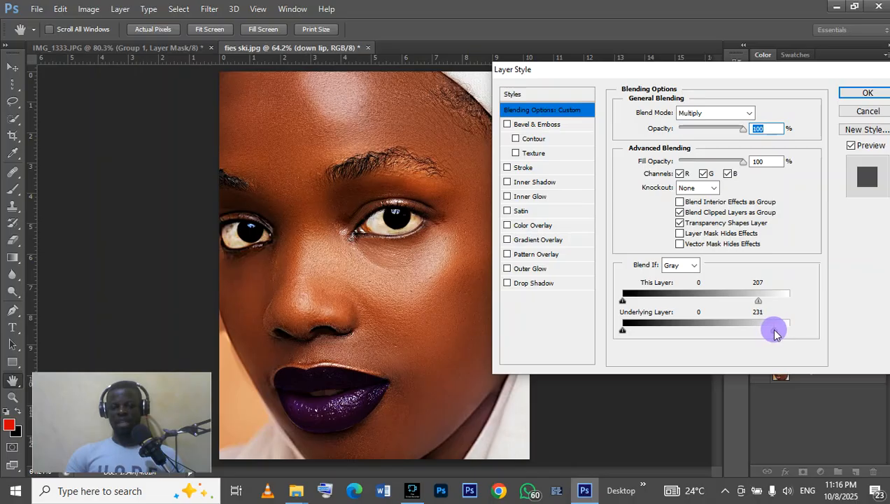
{"action": "left_click", "coordinate": [846, 92]}
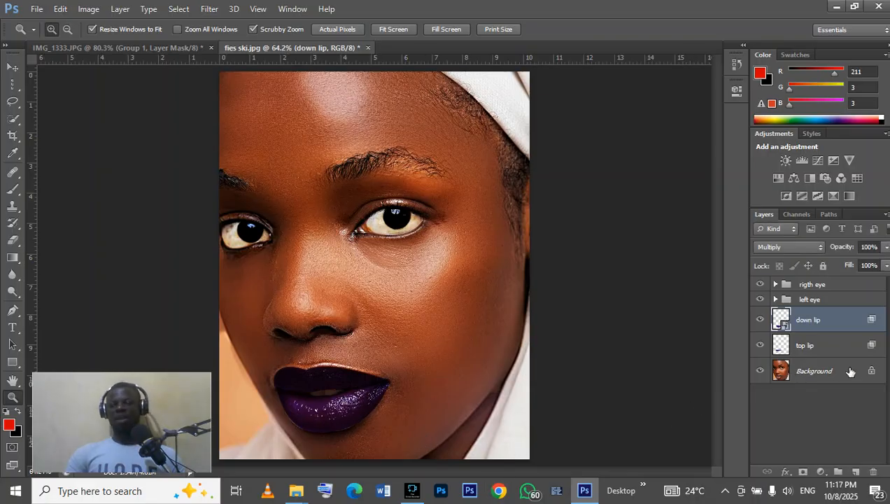
- Examine the edges and highlights of the recolored lips up close, including both mouth corners
{"action": "right_click", "coordinate": [354, 392]}
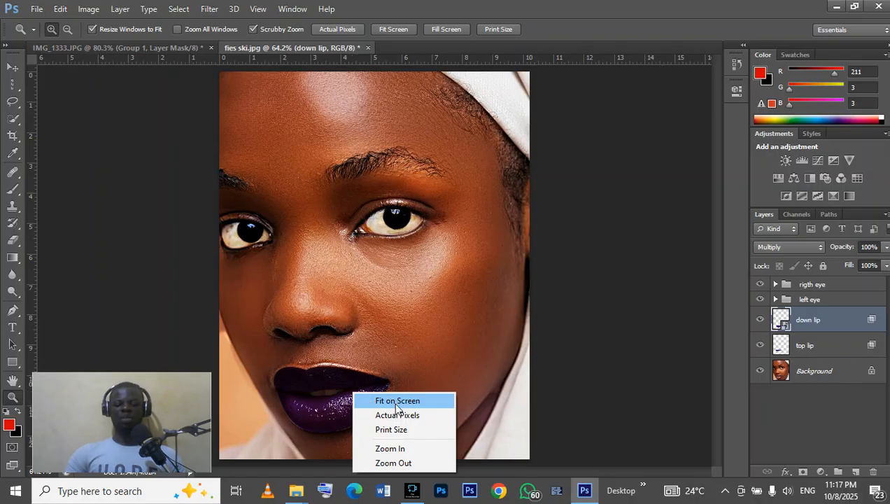
{"action": "left_click", "coordinate": [381, 452]}
{"action": "left_click", "coordinate": [369, 412]}
{"action": "left_click", "coordinate": [369, 412]}
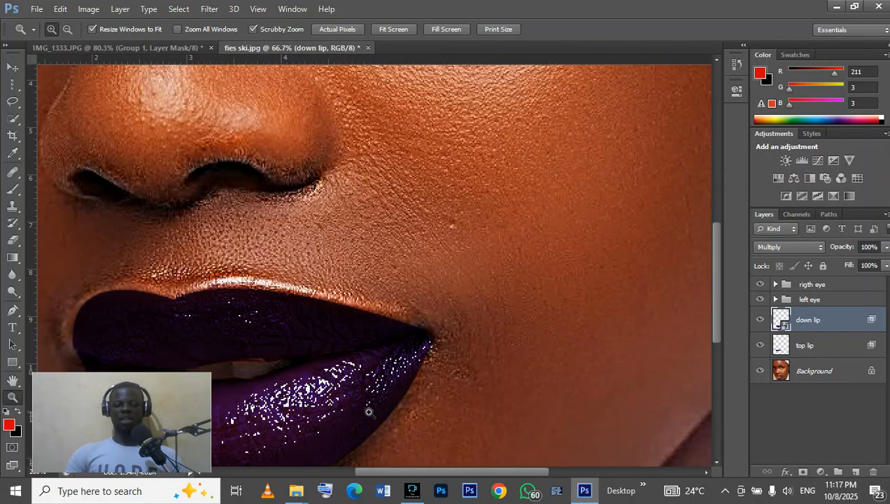
{"action": "left_click", "coordinate": [369, 412]}
{"action": "scroll", "coordinate": [369, 413], "scroll_direction": "down", "scroll_amount": 5}
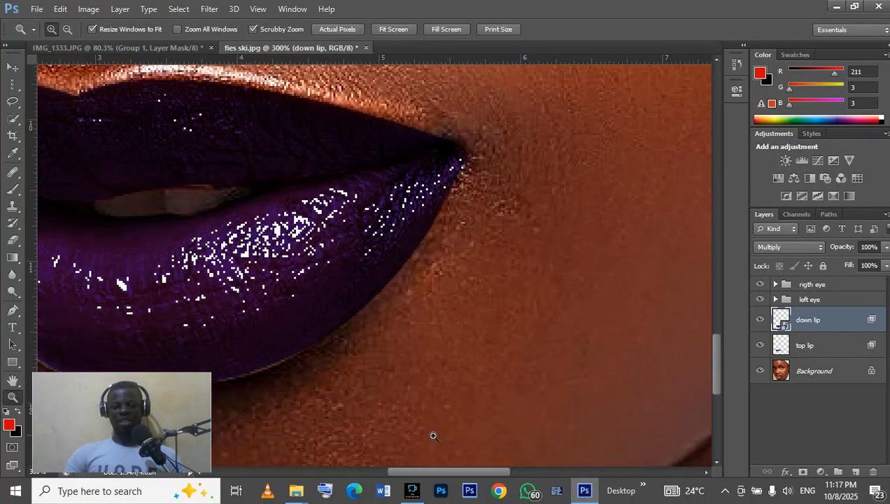
{"action": "left_click_drag", "start_coordinate": [441, 474], "coordinate": [407, 473]}
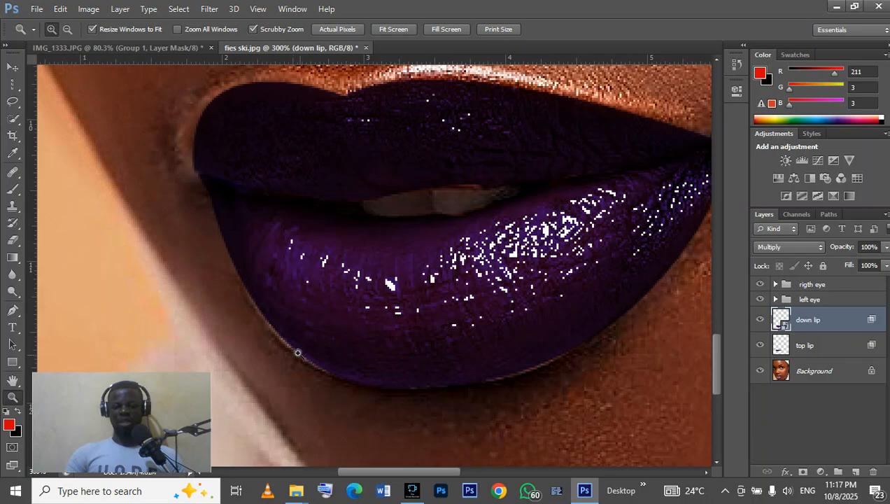
{"action": "right_click", "coordinate": [464, 266]}
{"action": "left_click", "coordinate": [479, 277]}
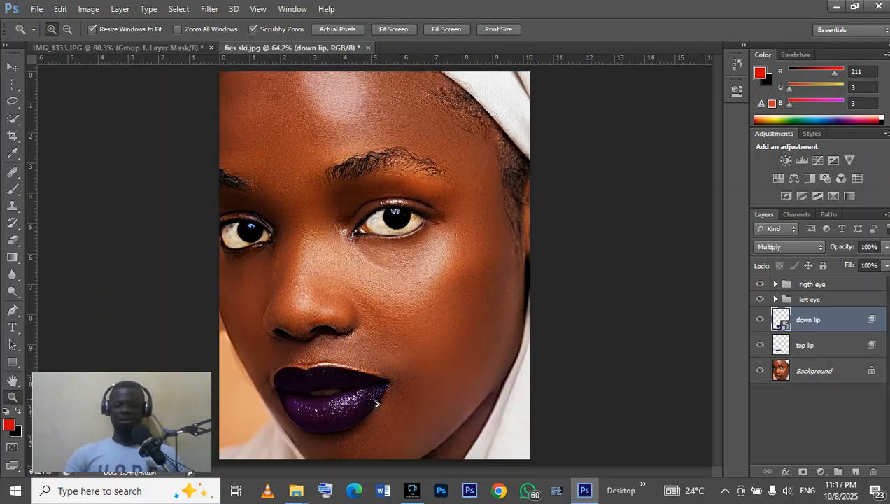
- Group the "down lip" and "top lip" layers and name the group "lips"
{"action": "left_click", "coordinate": [851, 352], "text": "shift"}
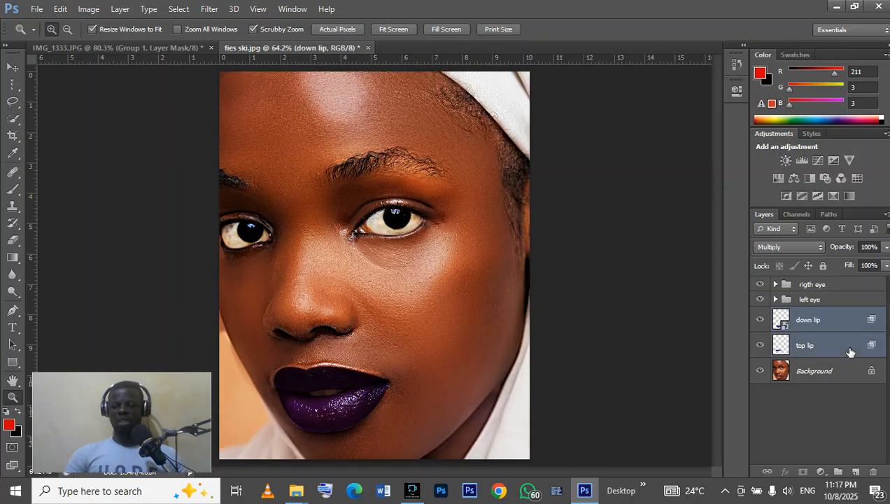
{"action": "key", "text": "ctrl+g"}
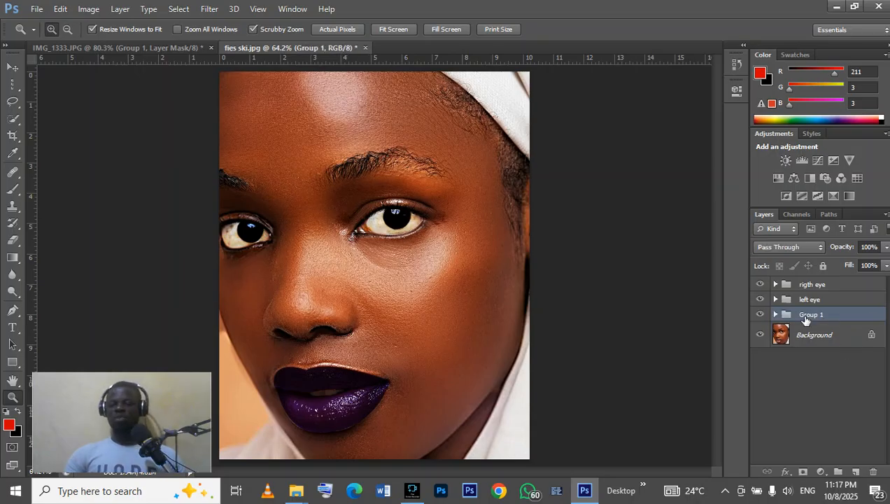
{"action": "double_click", "coordinate": [805, 315]}
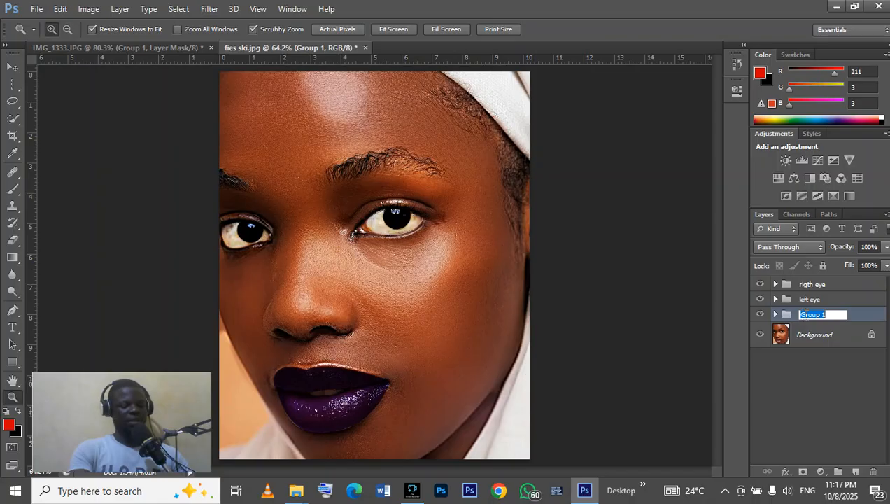
{"action": "type", "text": "lips"}
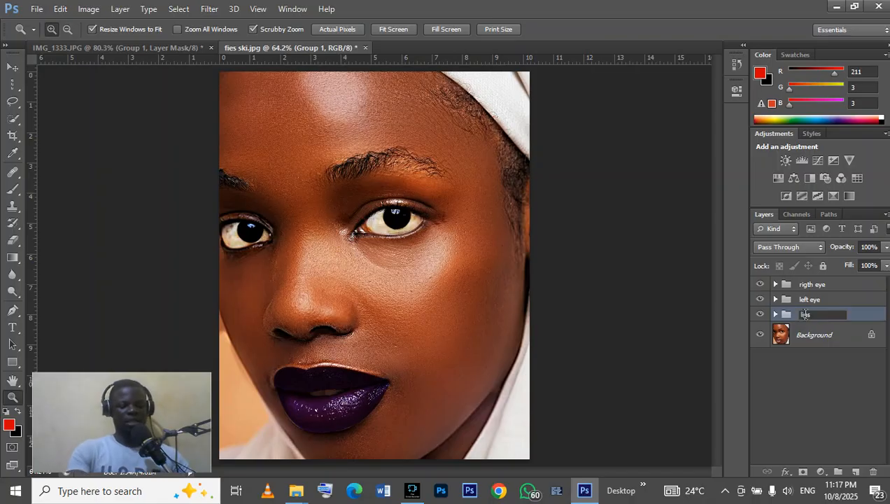
{"action": "key", "text": "Return"}
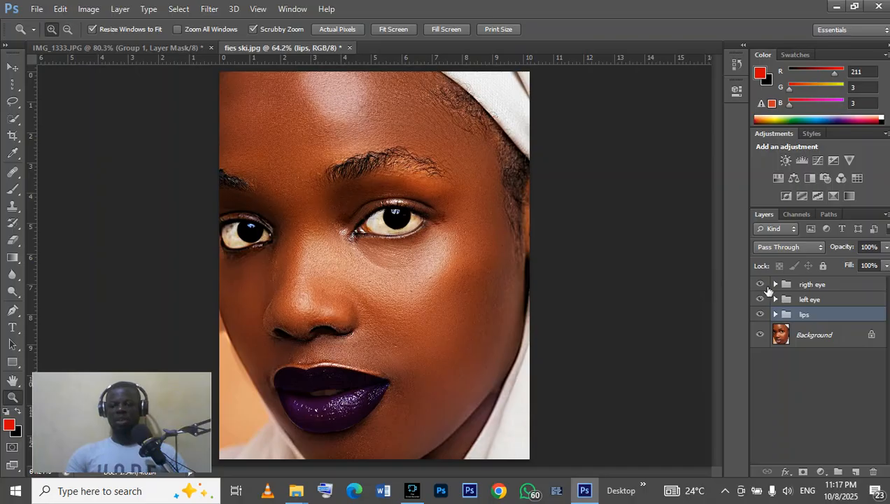
- Compare the portrait before and after by toggling the visibility of the "rigth eye", "left eye" and "lips" groups, leaving all visible
{"action": "left_click", "coordinate": [761, 284]}
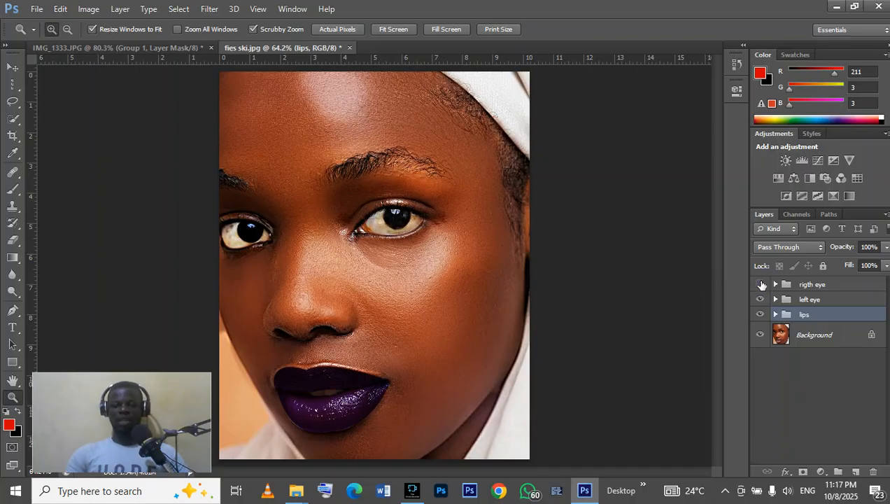
{"action": "left_click", "coordinate": [761, 284]}
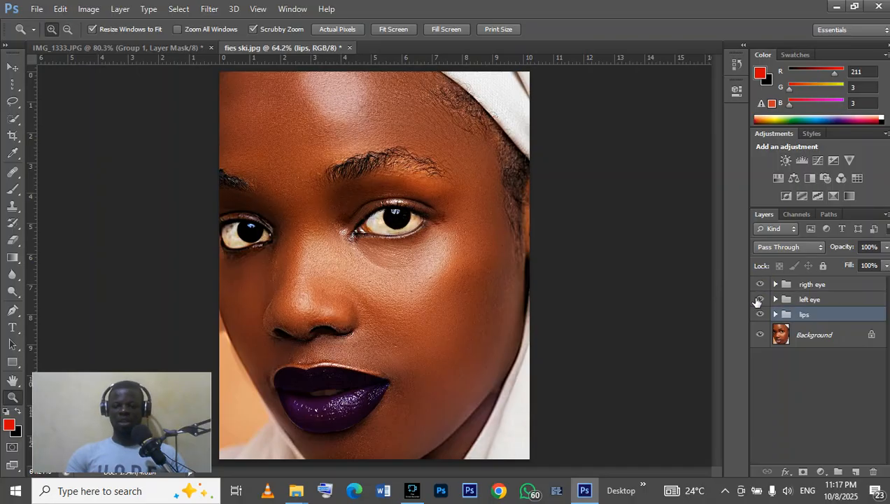
{"action": "left_click", "coordinate": [758, 300]}
{"action": "left_click", "coordinate": [759, 300]}
{"action": "left_click", "coordinate": [759, 315]}
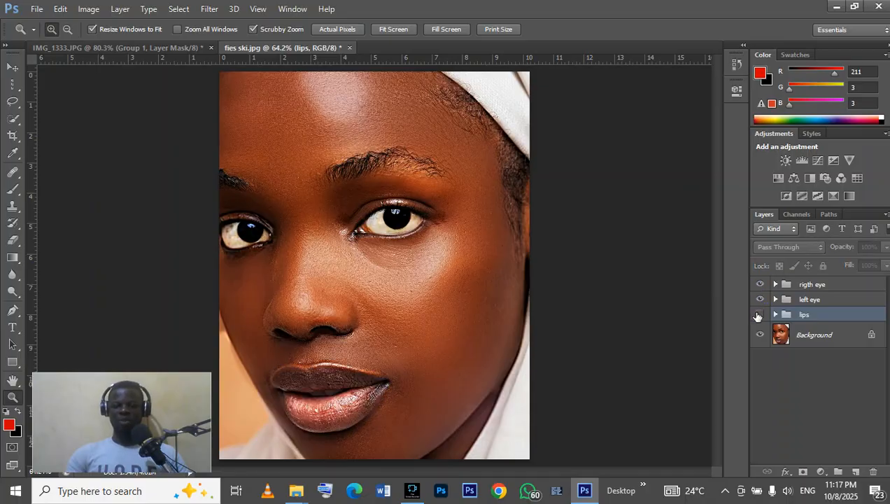
{"action": "left_click", "coordinate": [759, 315]}
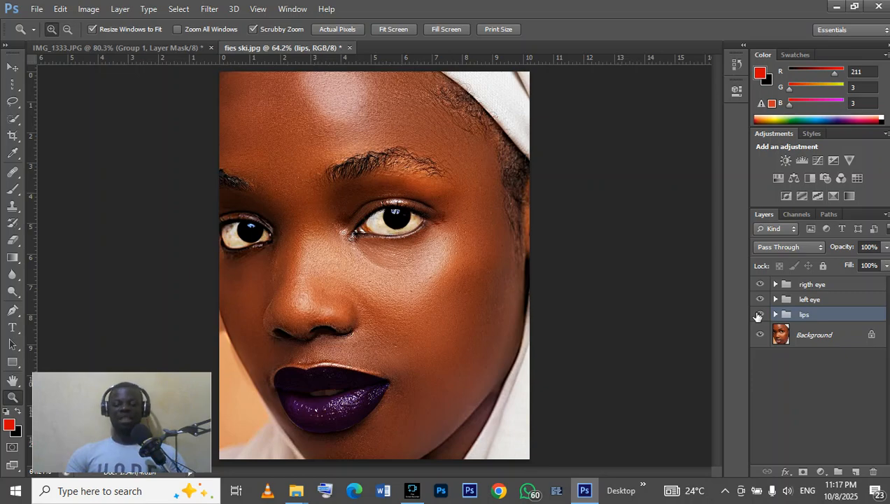
{"action": "left_click", "coordinate": [759, 315]}
{"action": "left_click", "coordinate": [759, 315]}
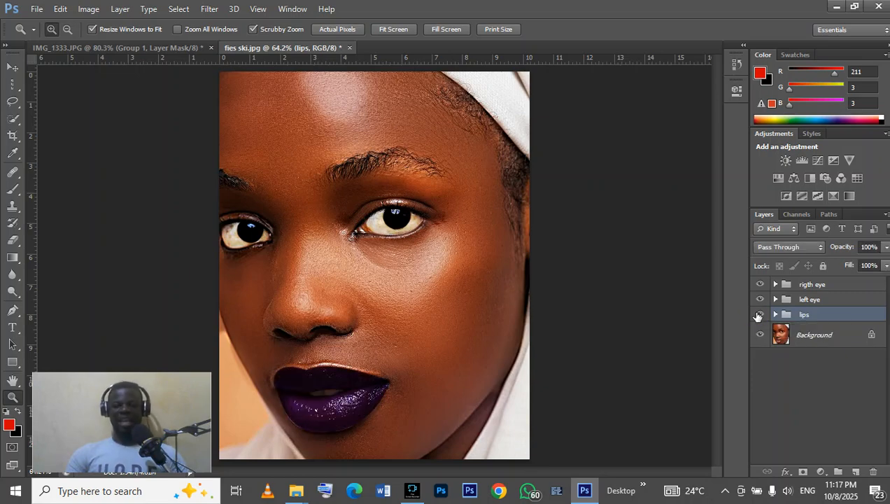
{"action": "left_click", "coordinate": [759, 315]}
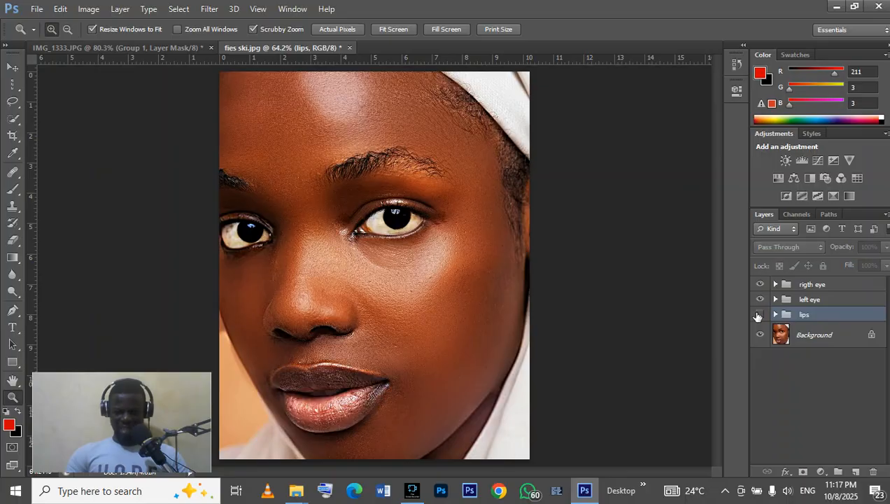
{"action": "left_click", "coordinate": [759, 315]}
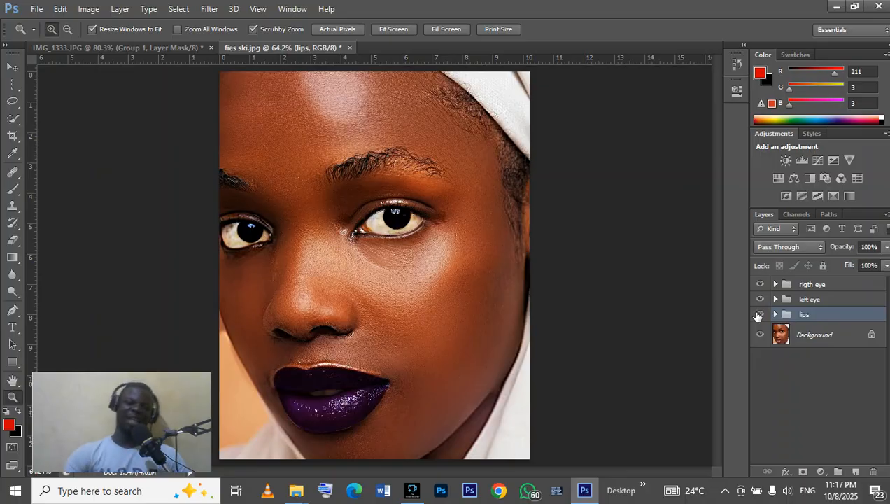